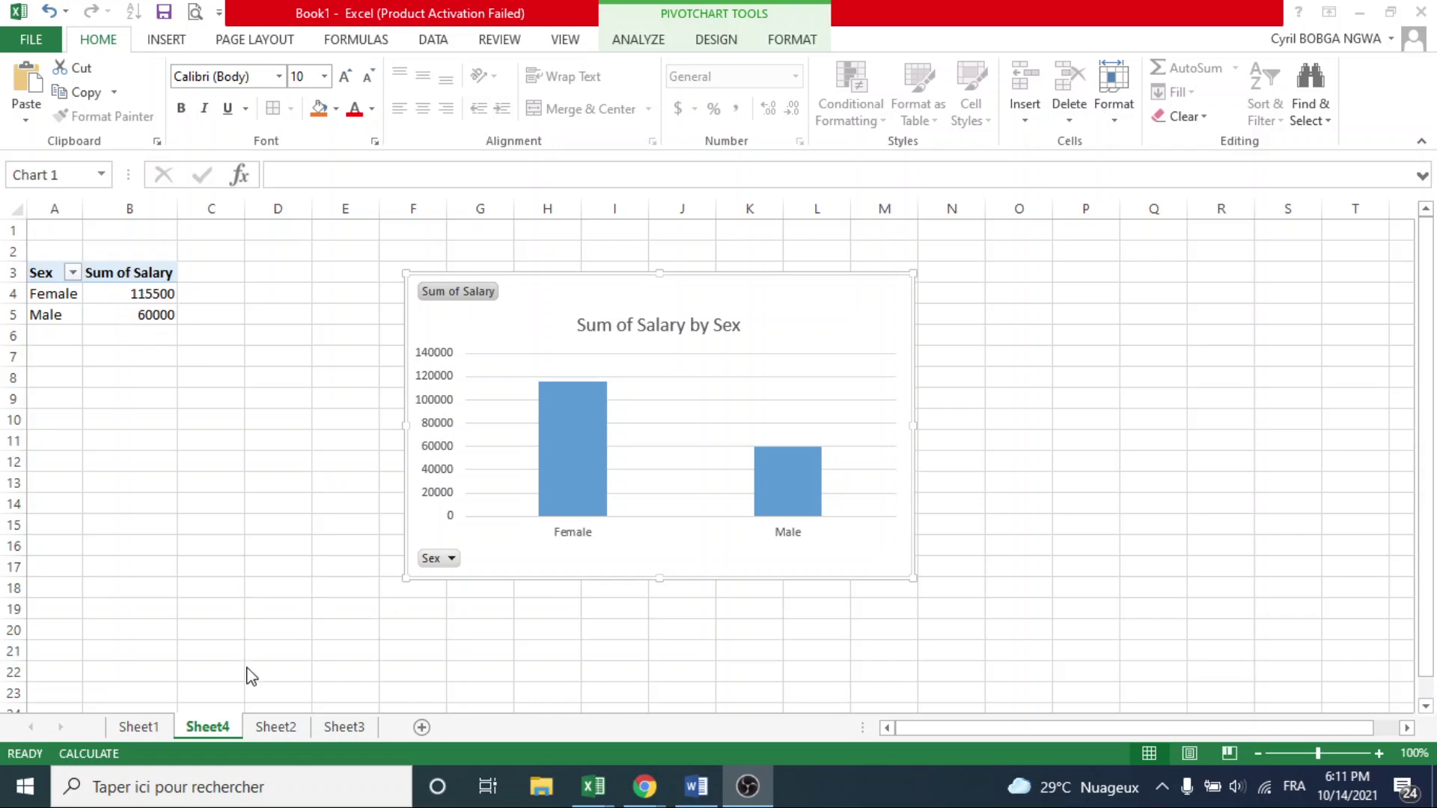
Step: On Sheet2, select the Name and Salary columns of the lower table together, B21:B27 and E21:E27
click(271, 728)
click(271, 727)
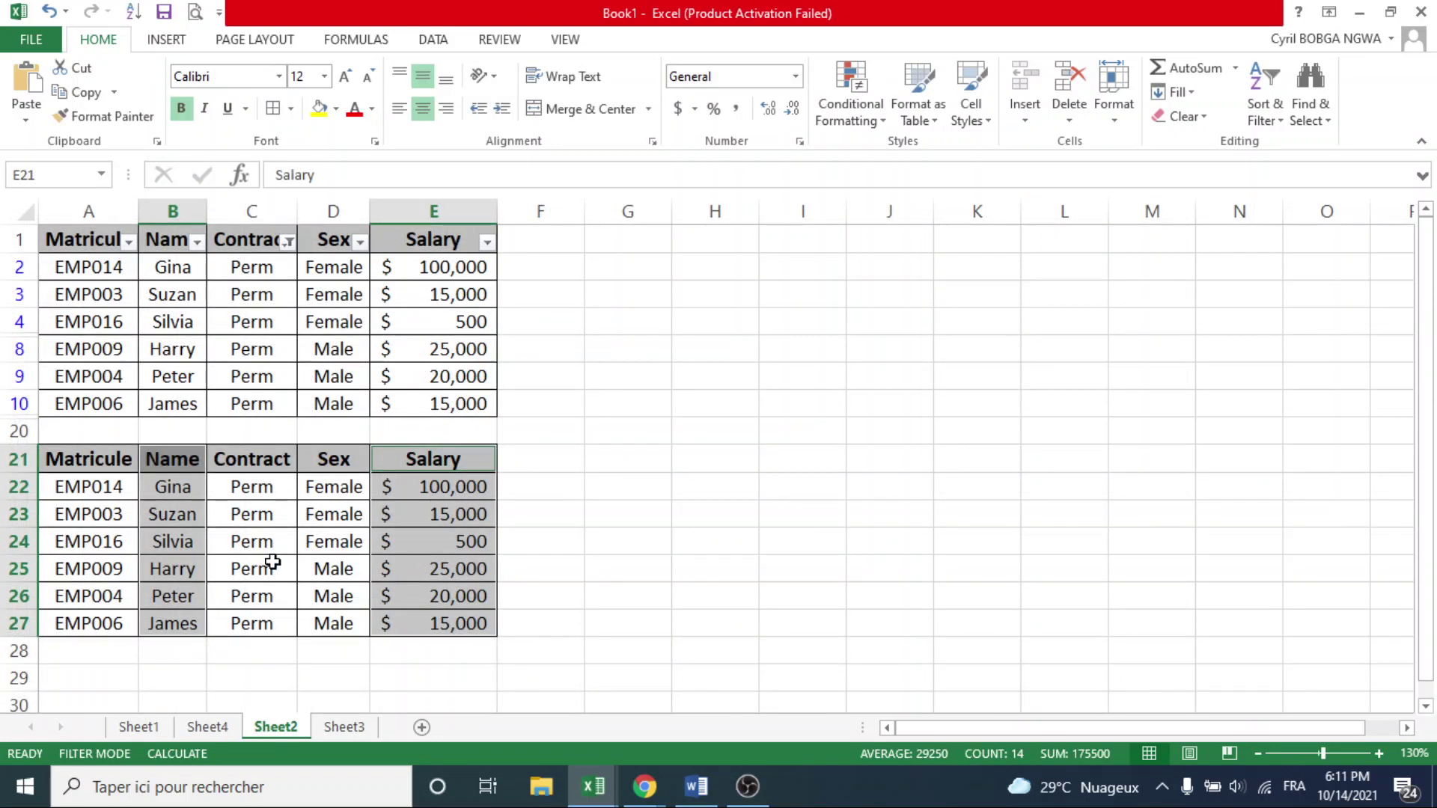
click(608, 522)
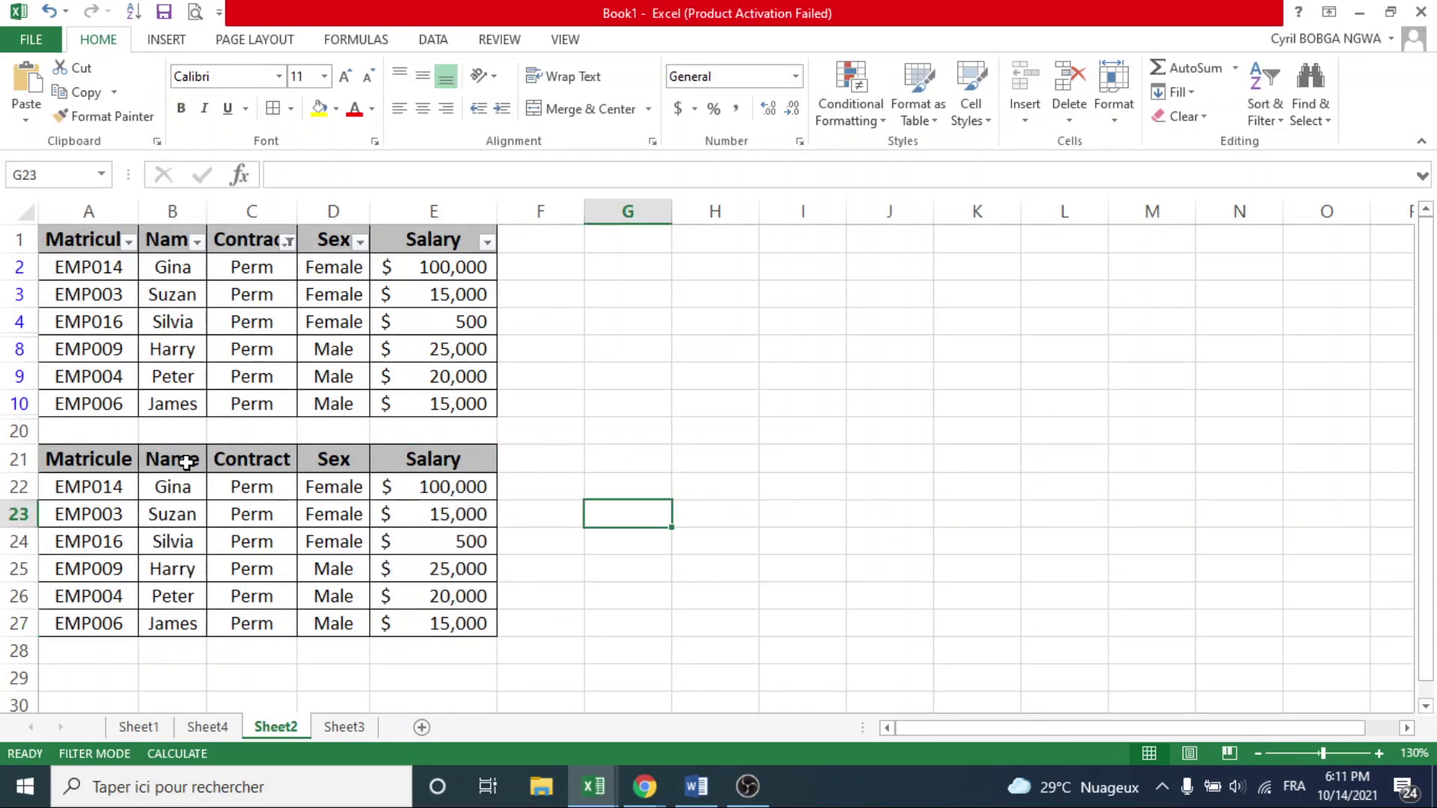
drag(186, 461, 189, 619)
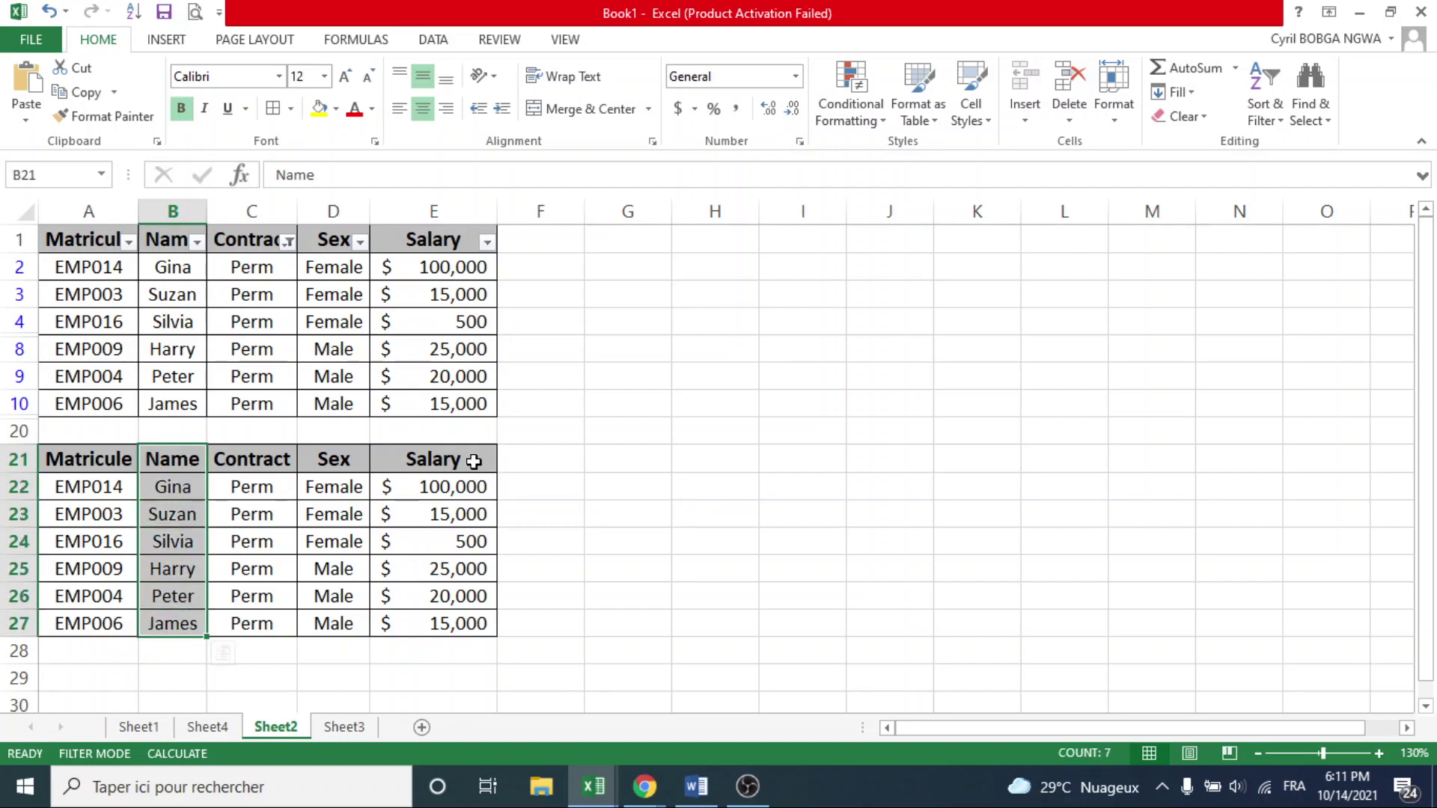
drag(473, 462, 474, 618)
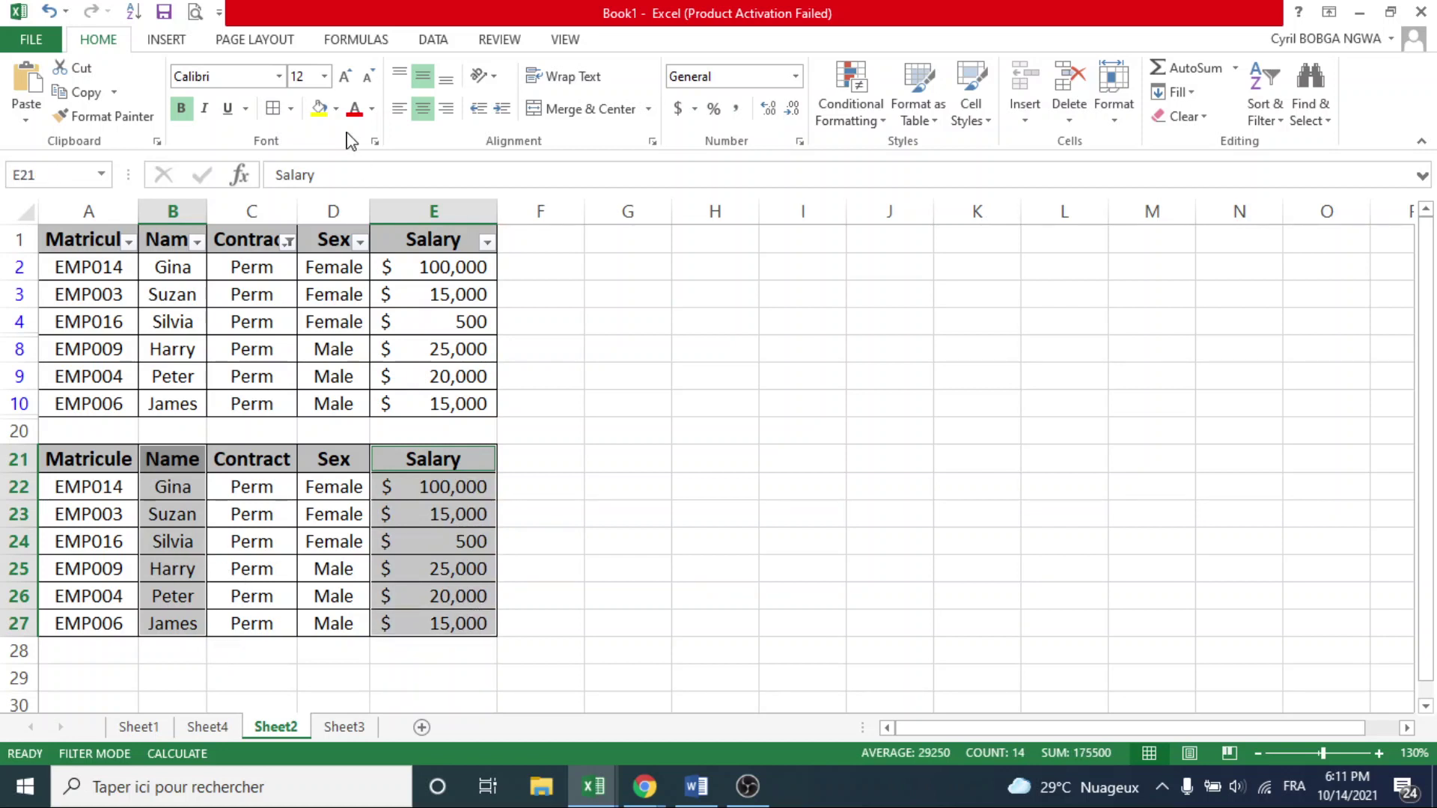
Step: Insert the recommended Clustered Column chart from the selected names and salaries, after previewing the pie and area chart types
click(188, 39)
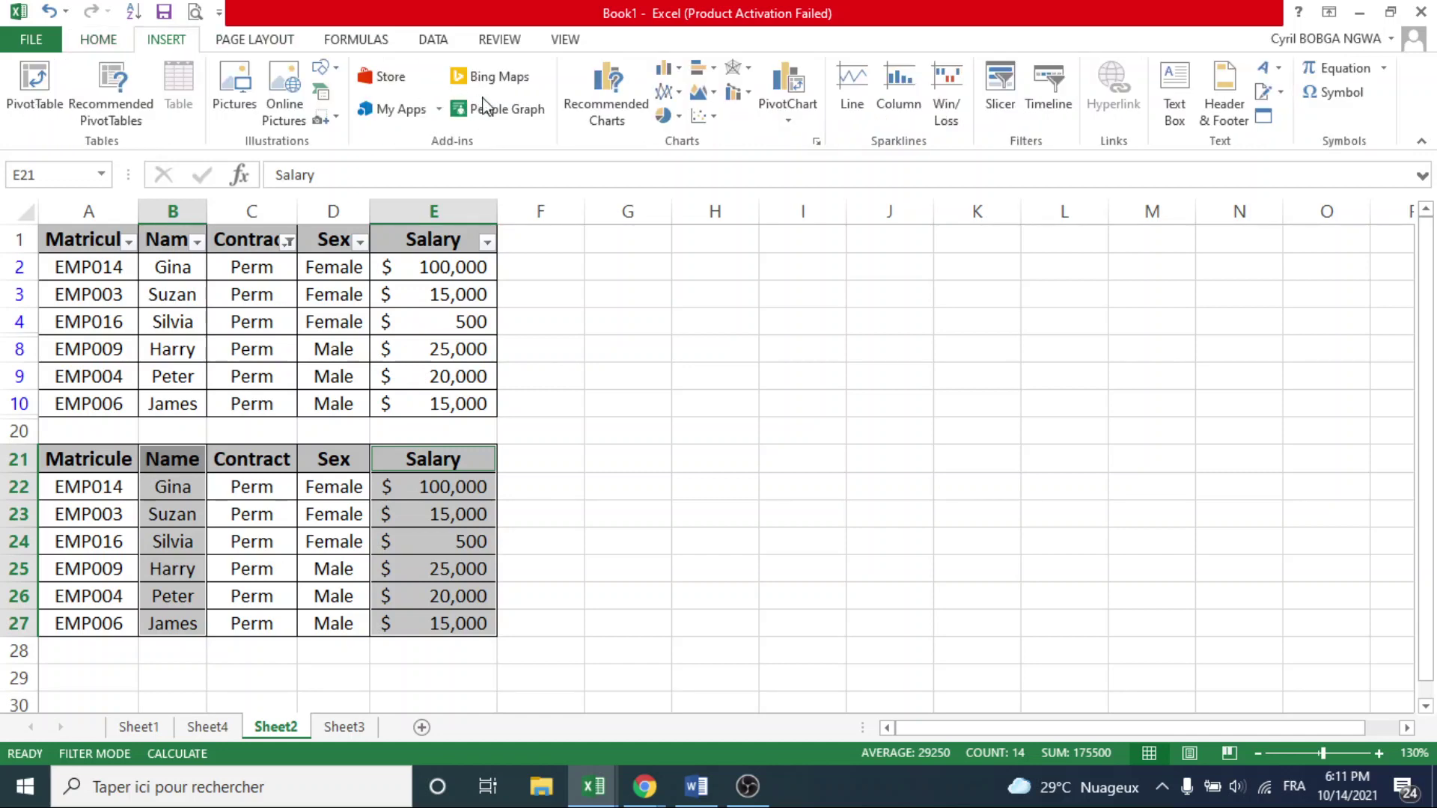
click(603, 122)
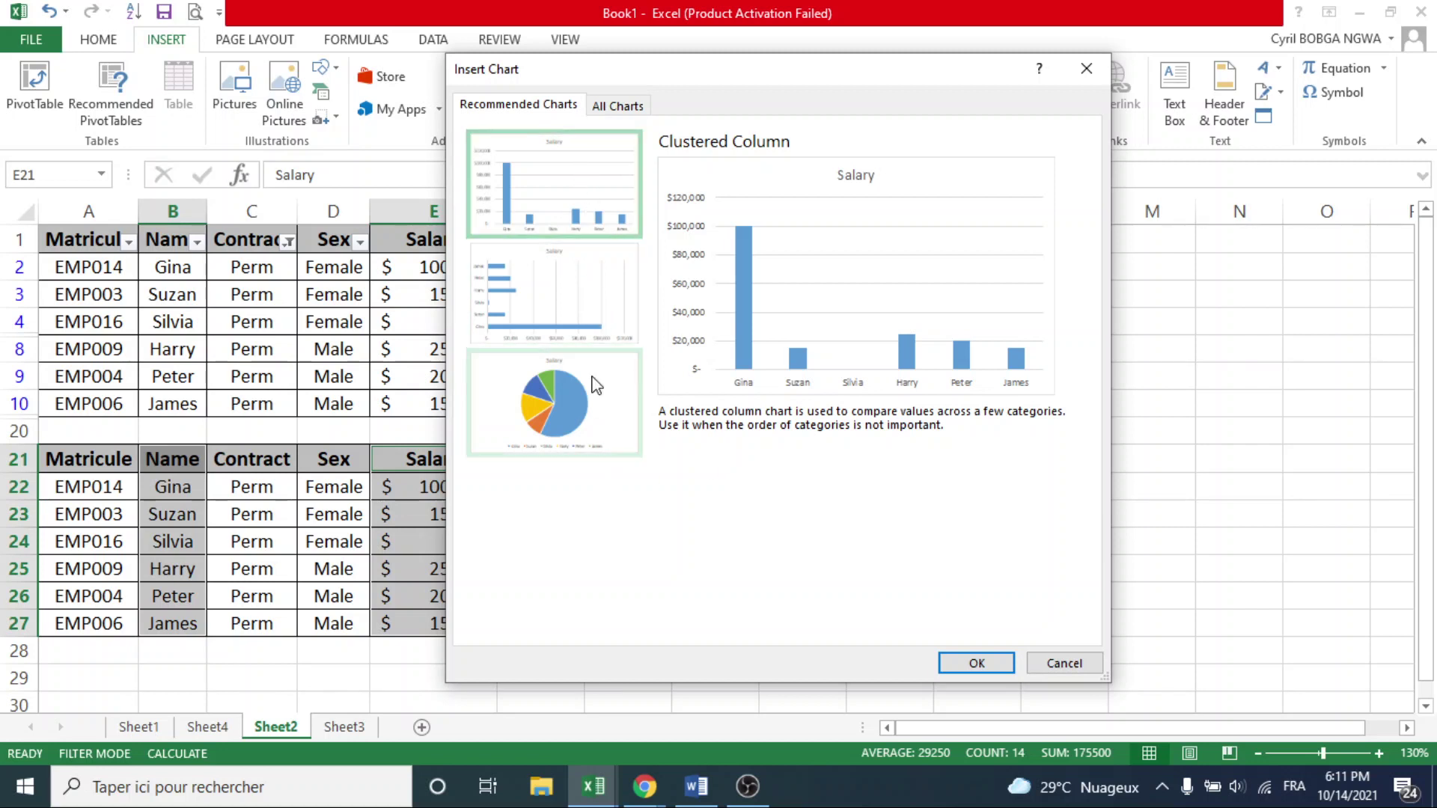
click(603, 107)
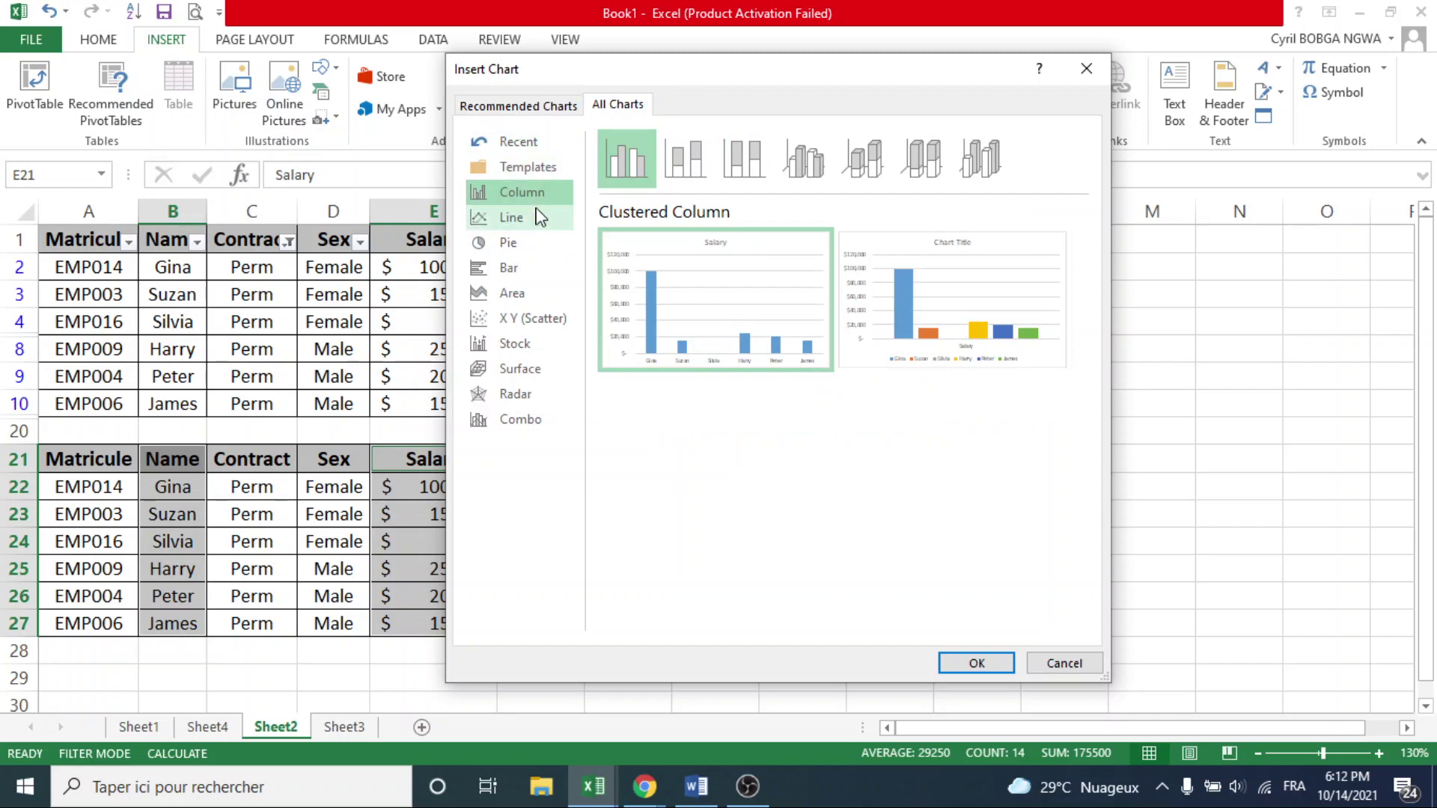
click(538, 217)
click(532, 244)
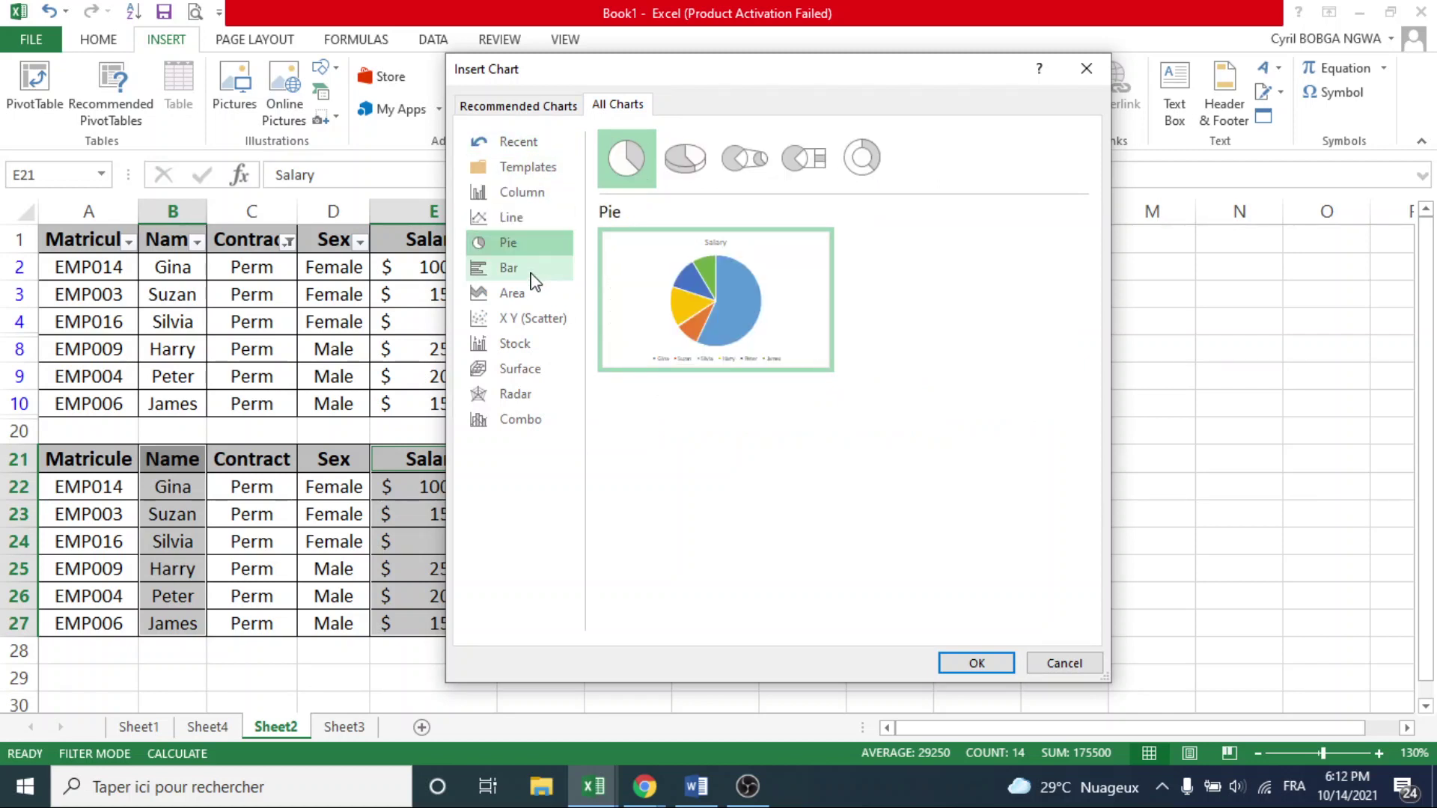
click(524, 269)
click(528, 292)
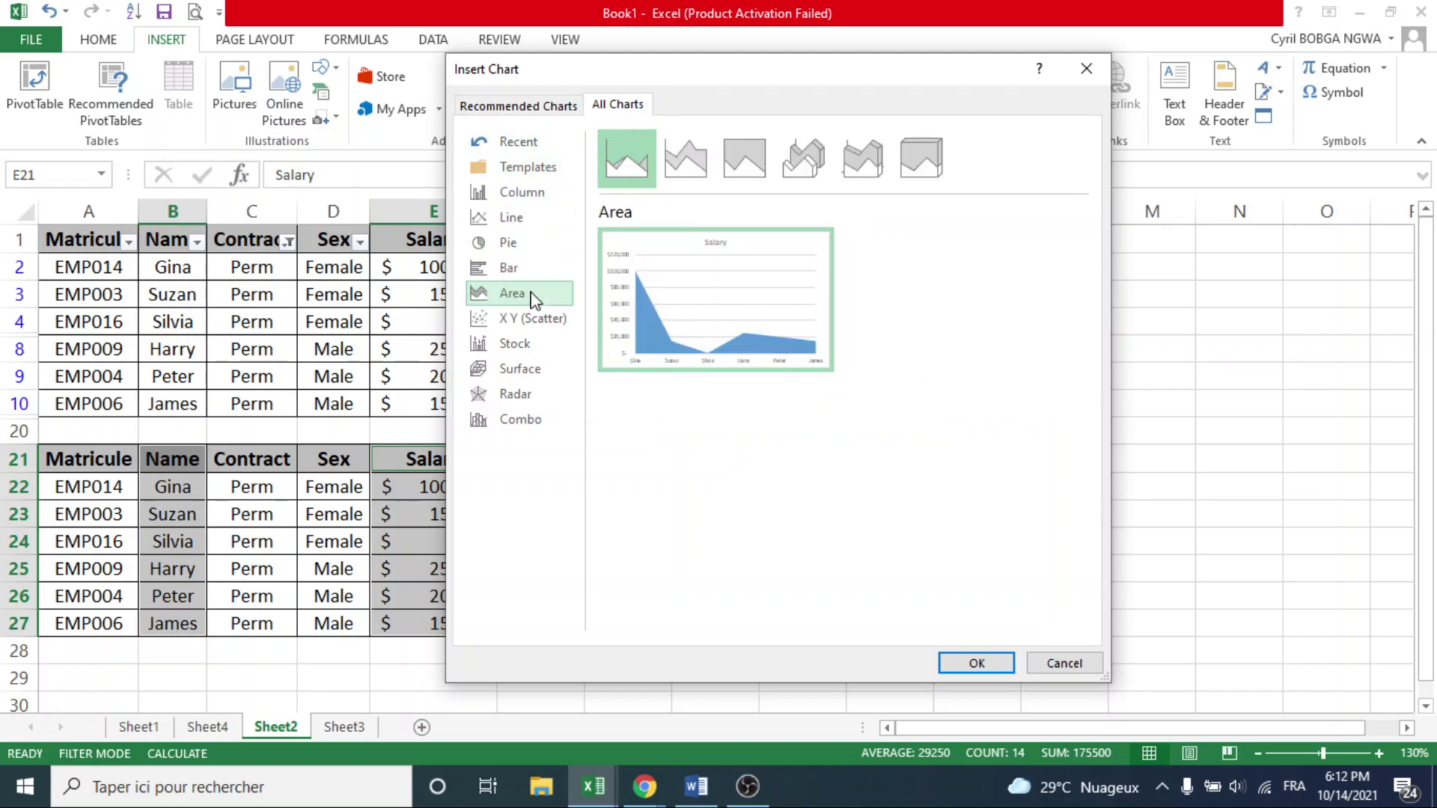
click(537, 118)
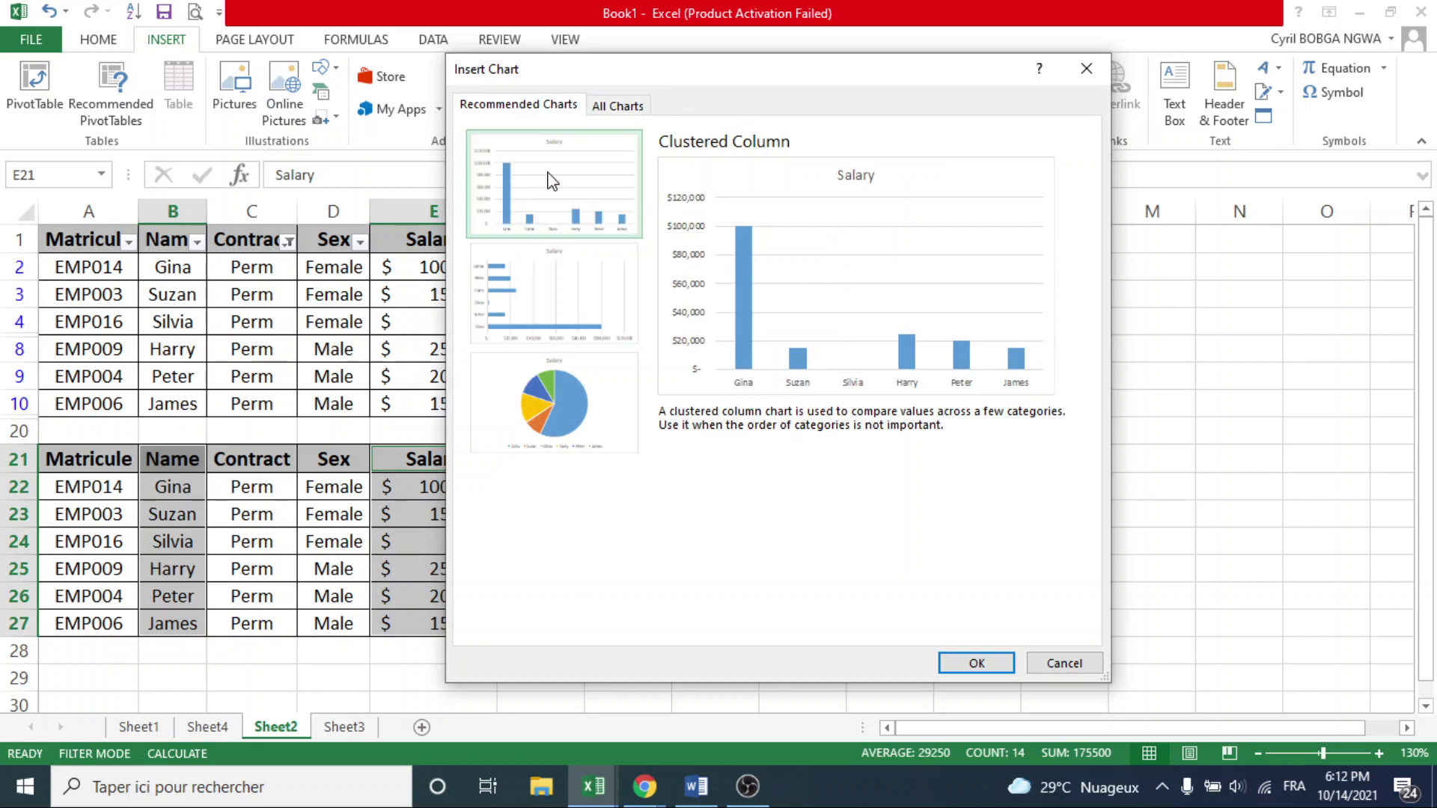
click(977, 664)
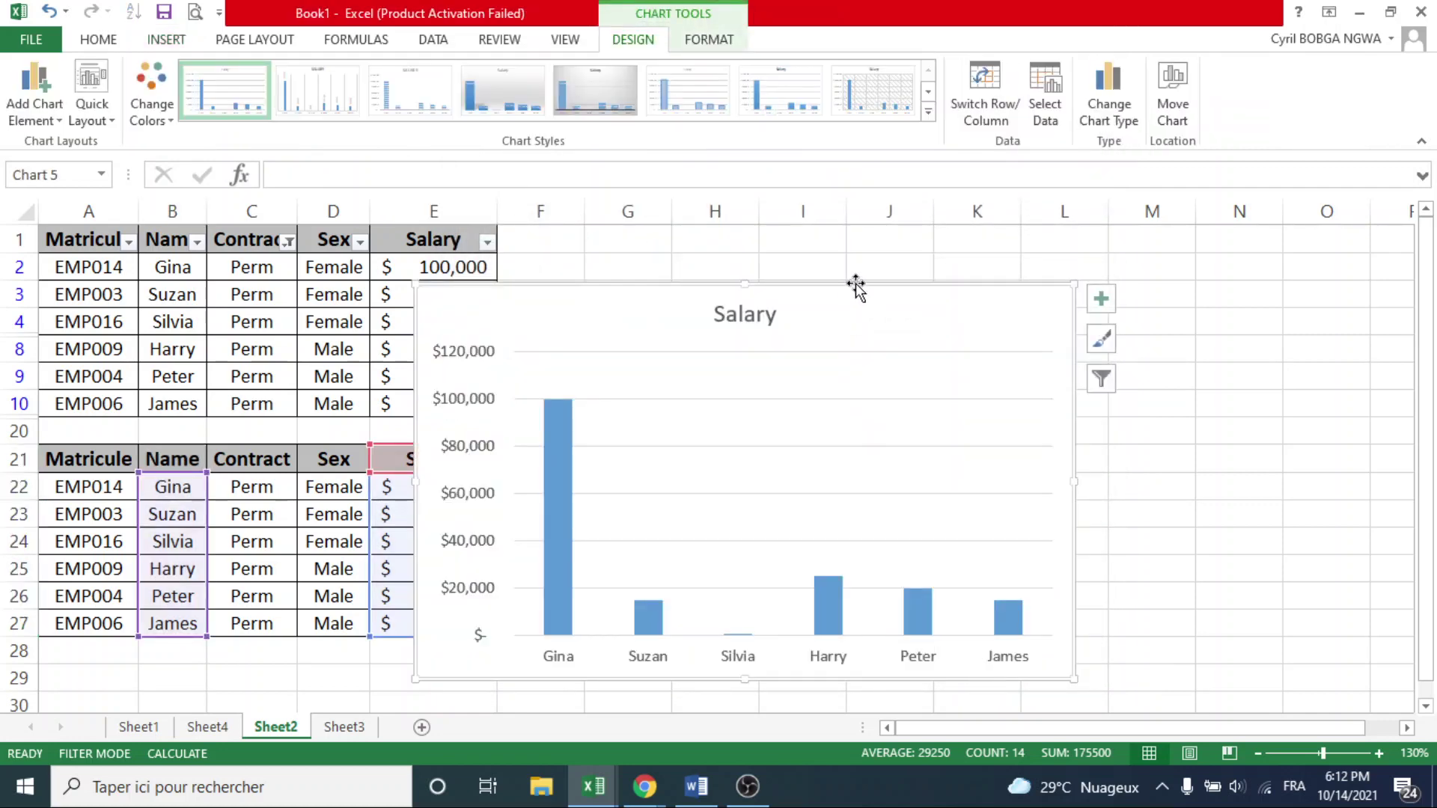
Step: Move the salary chart beside the tables and apply the chart style with the dark grey gradient background
drag(856, 289, 957, 242)
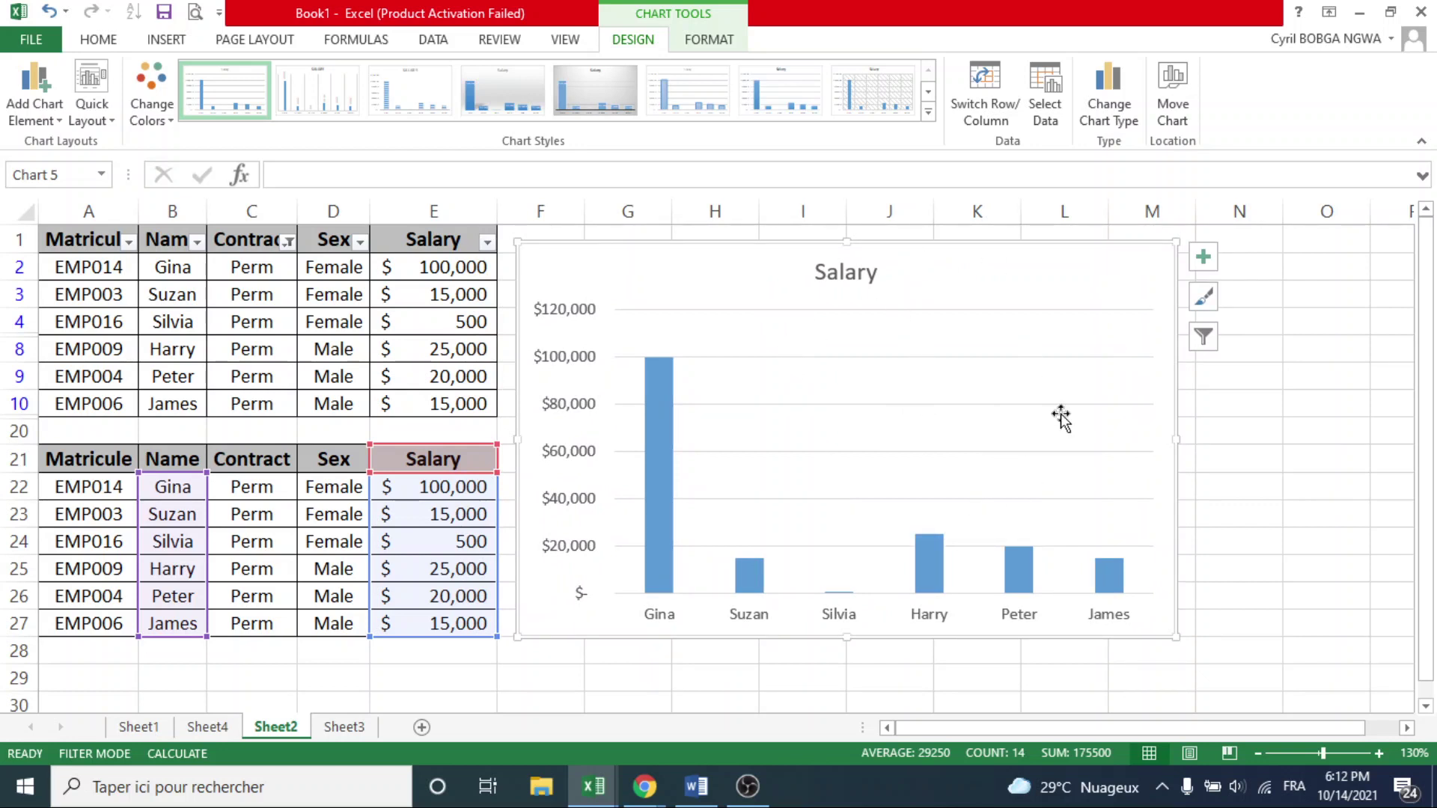
click(928, 111)
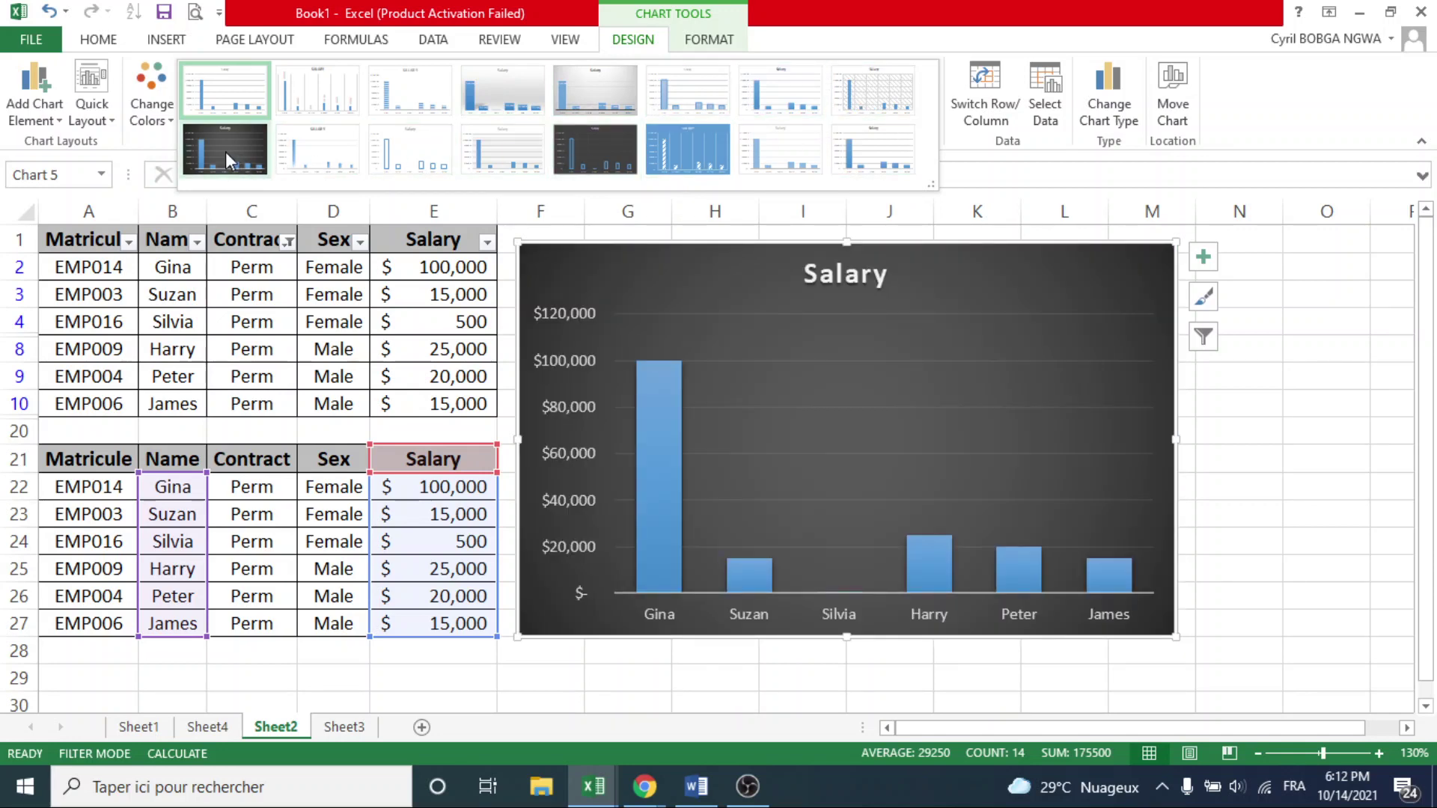
click(226, 151)
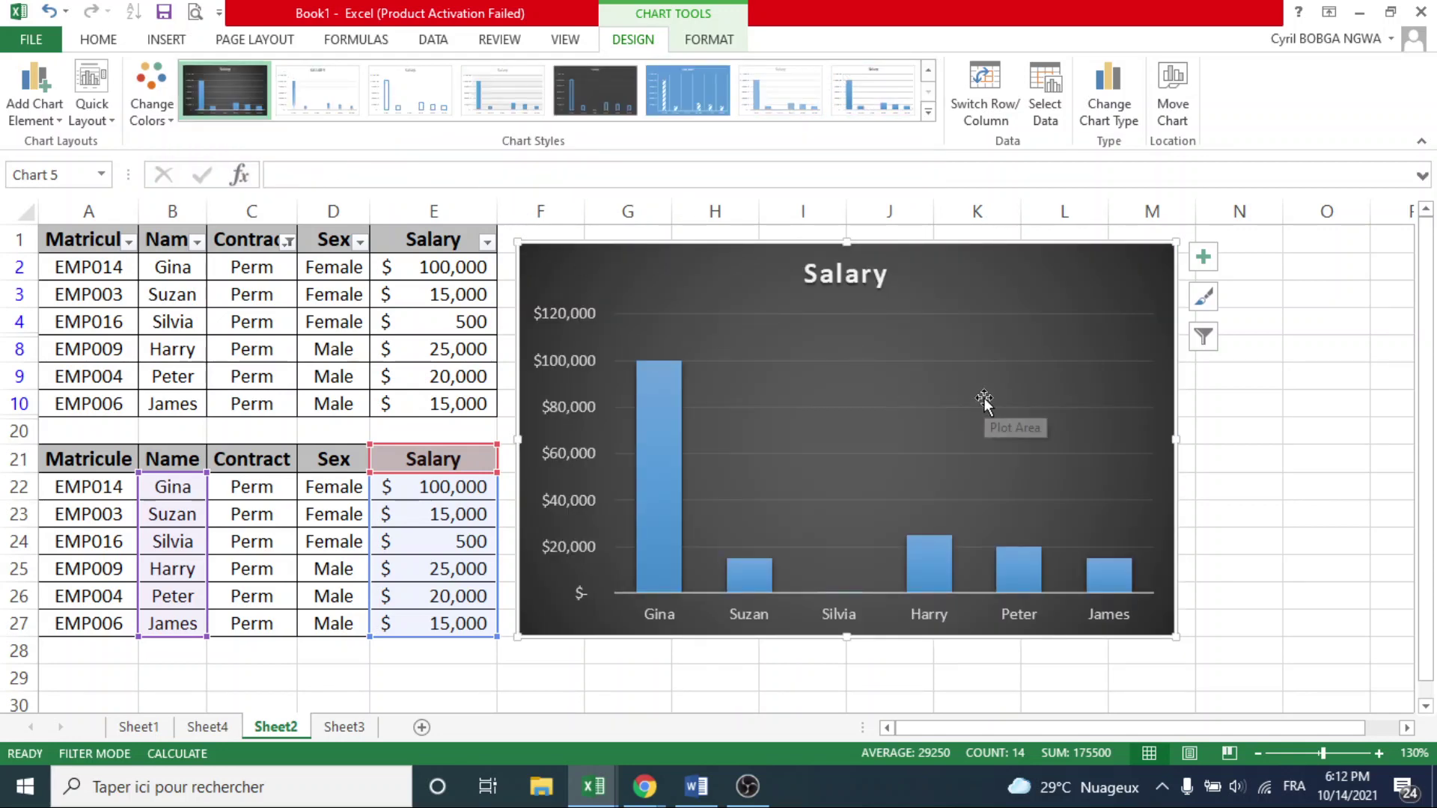
click(867, 269)
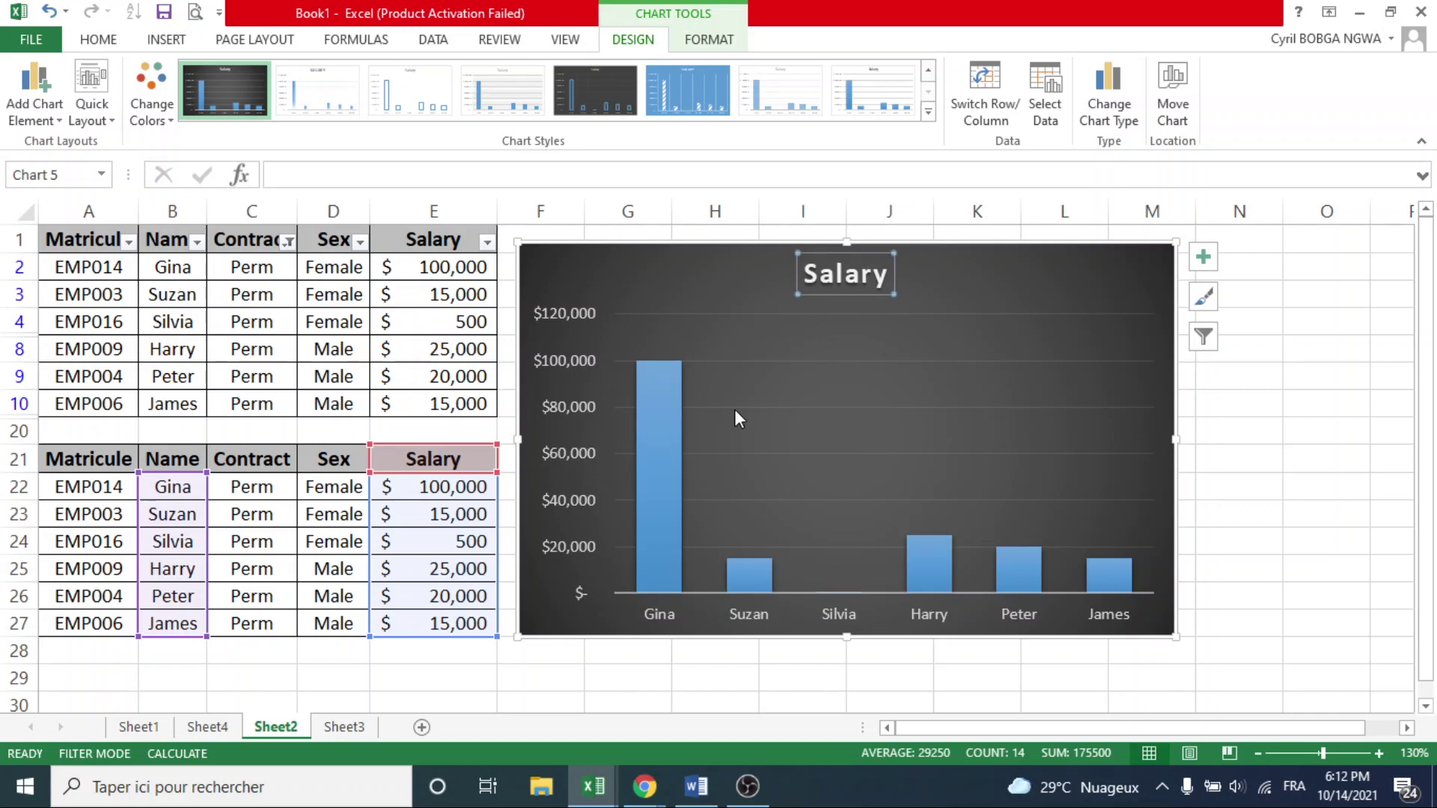
Step: Add a primary horizontal axis title to the salary chart
click(45, 120)
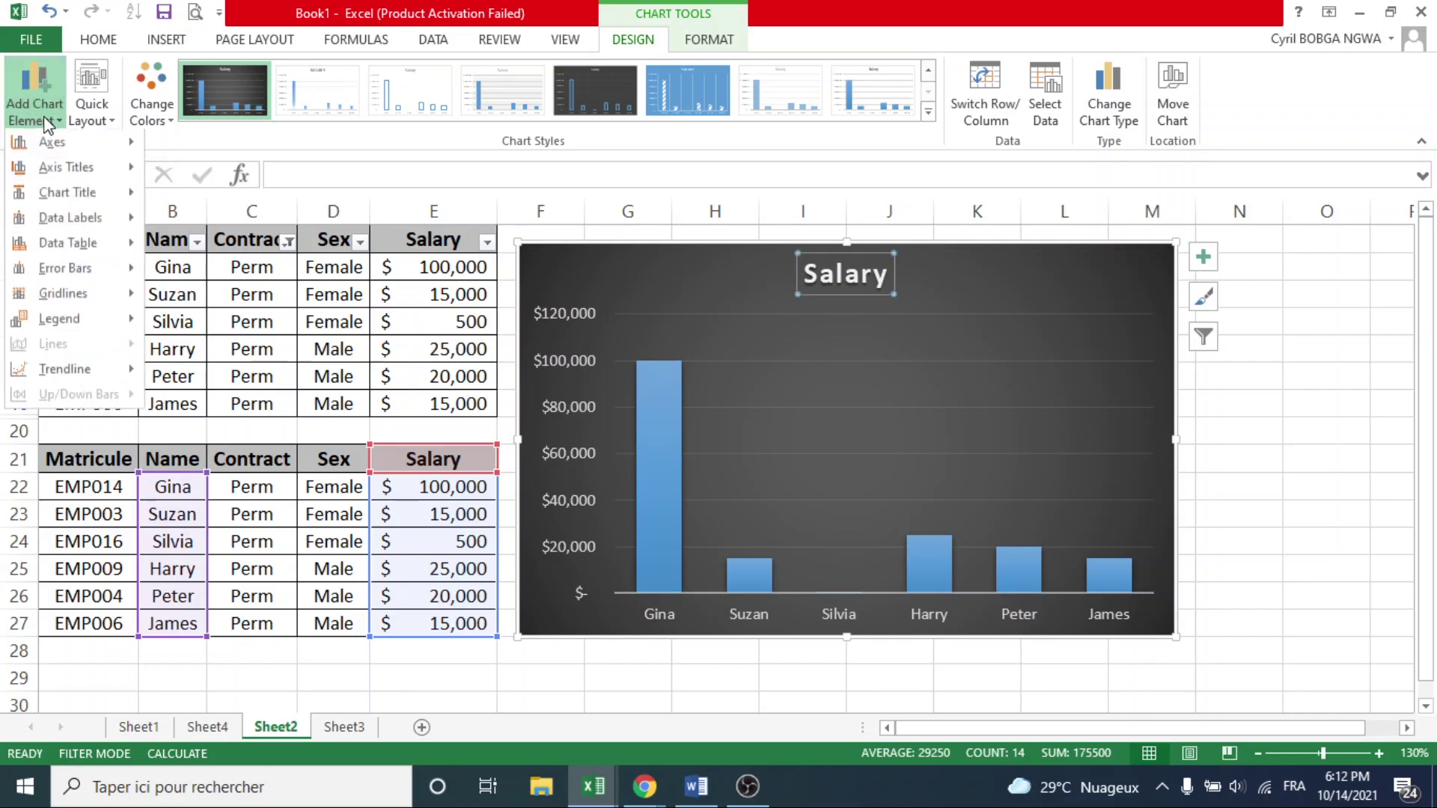
mouse_move(67, 153)
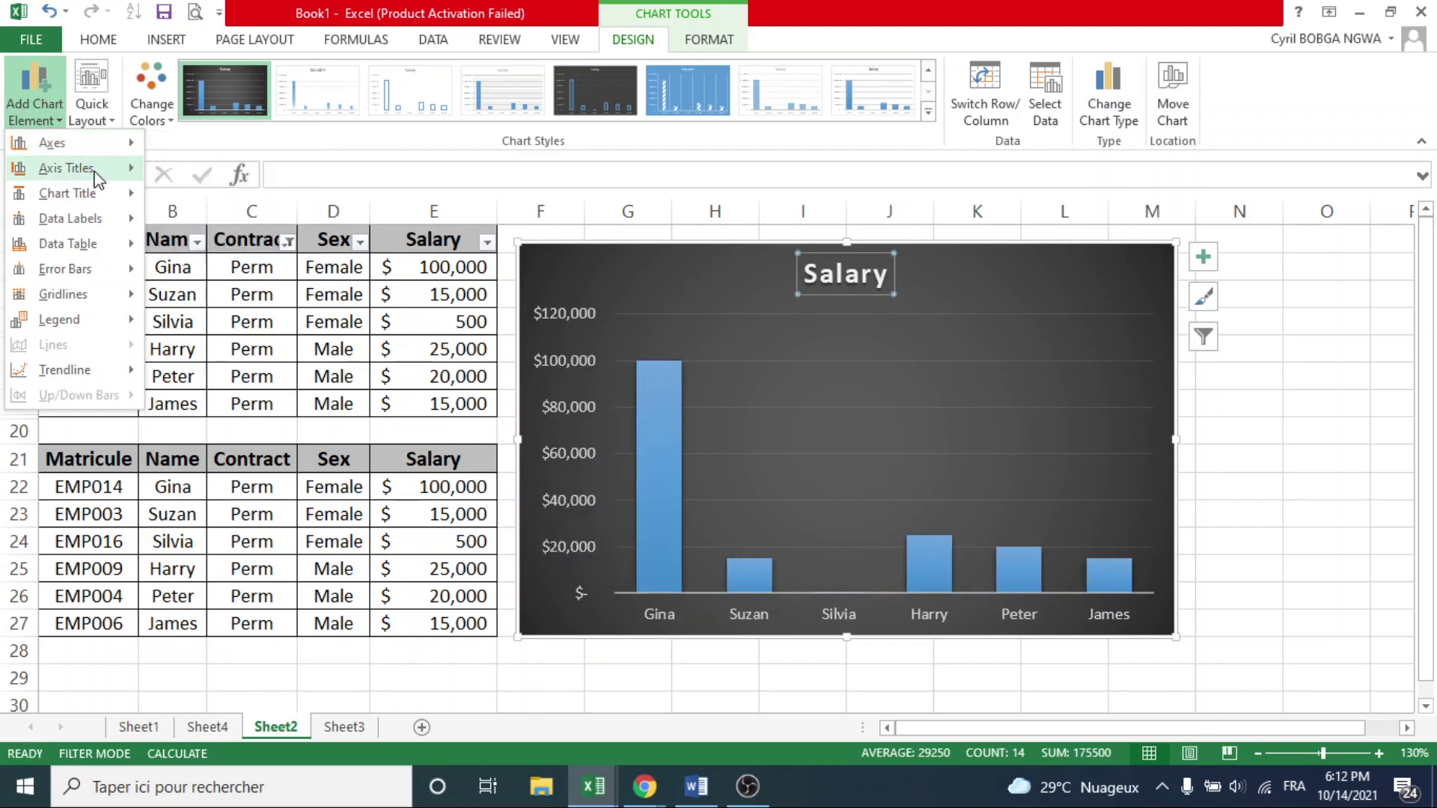
mouse_move(95, 178)
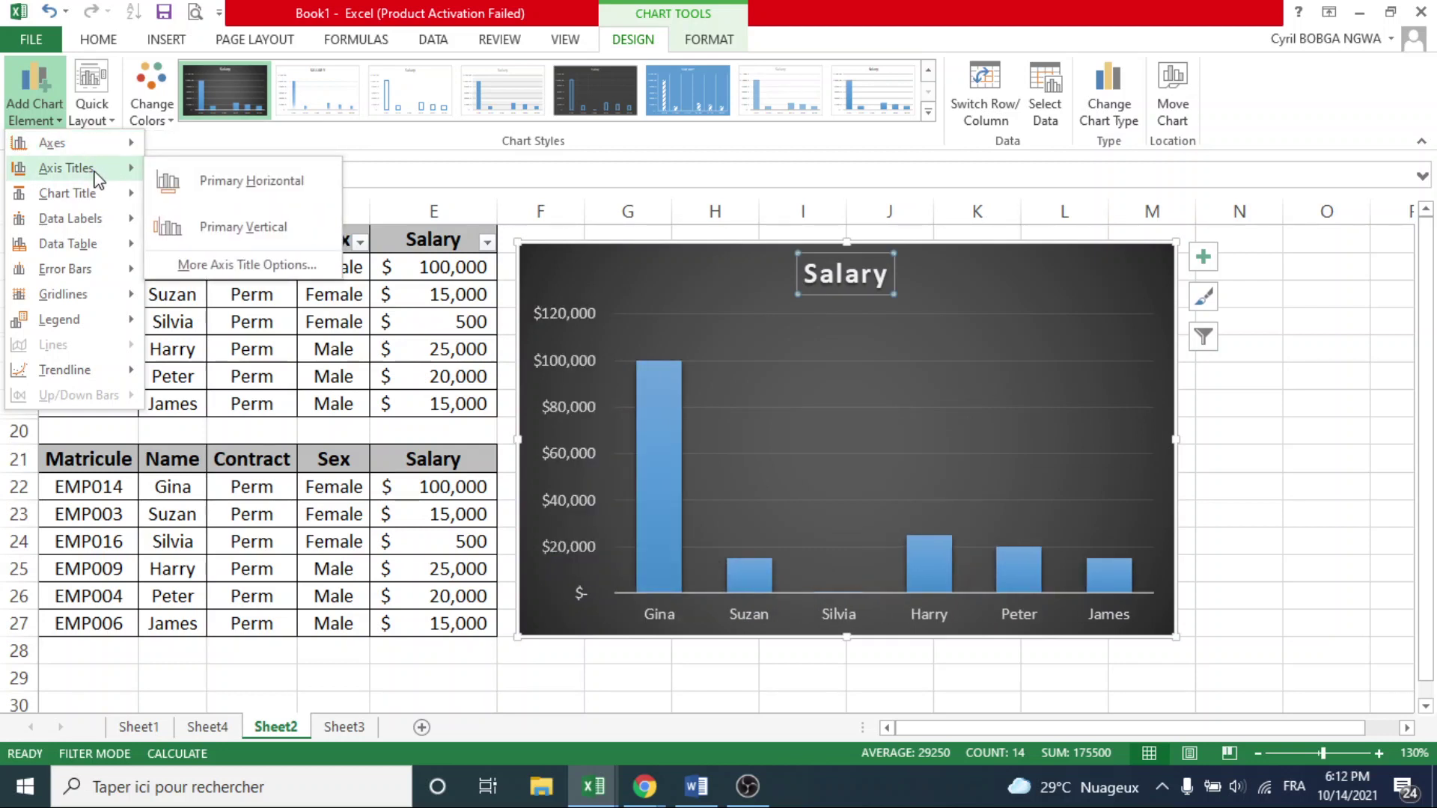
click(191, 184)
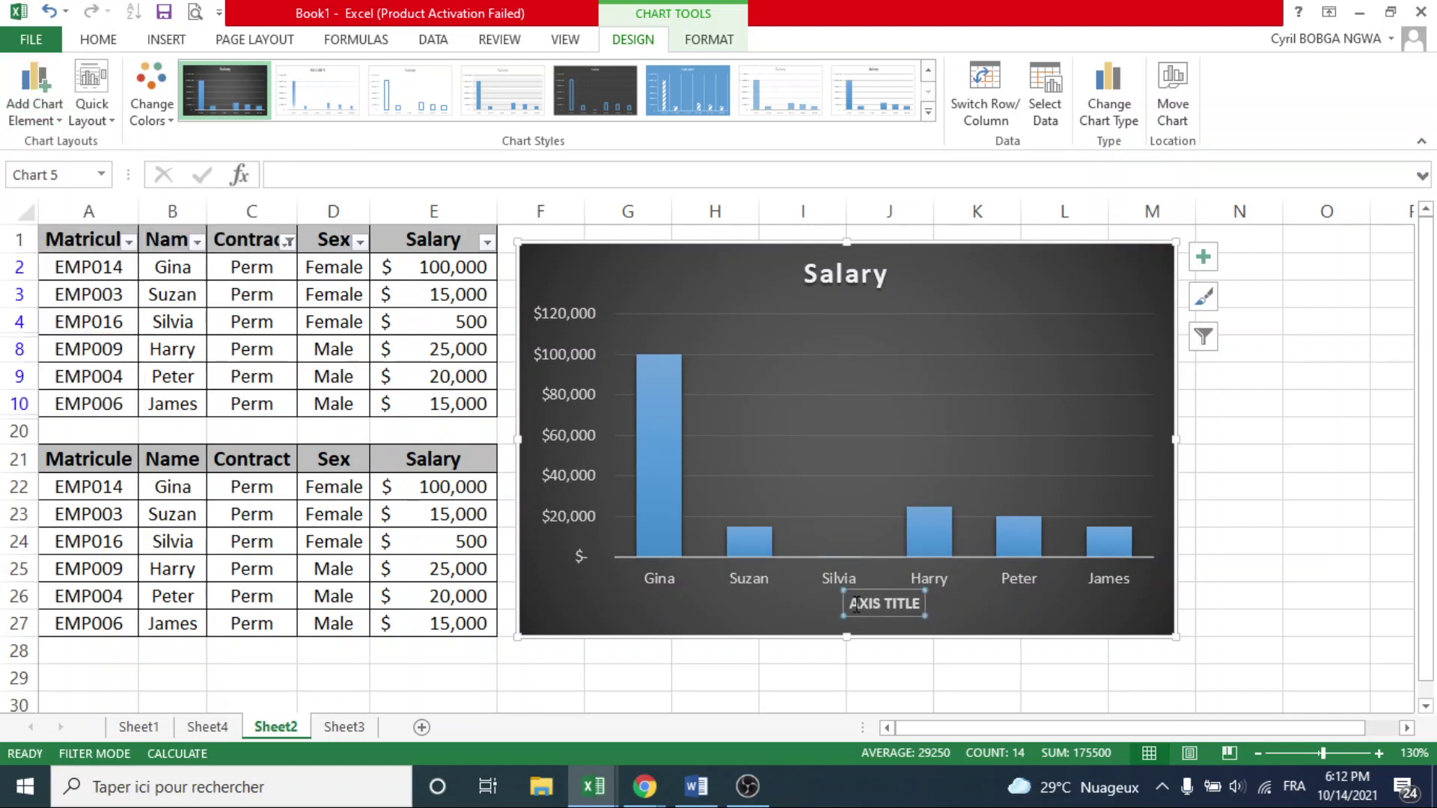
Step: Replace the placeholder text of the horizontal axis title with STAFF
drag(850, 603, 914, 604)
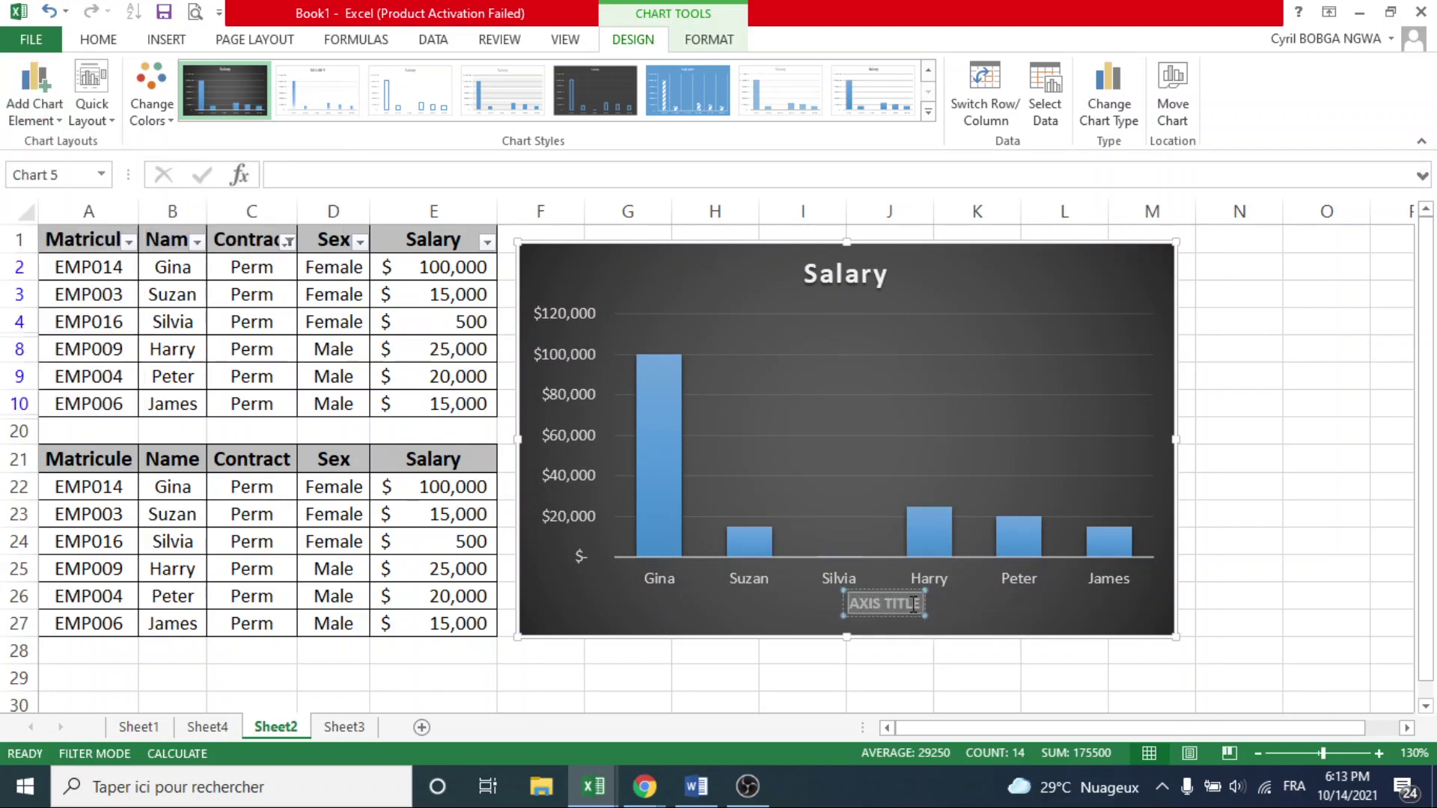
key(Delete)
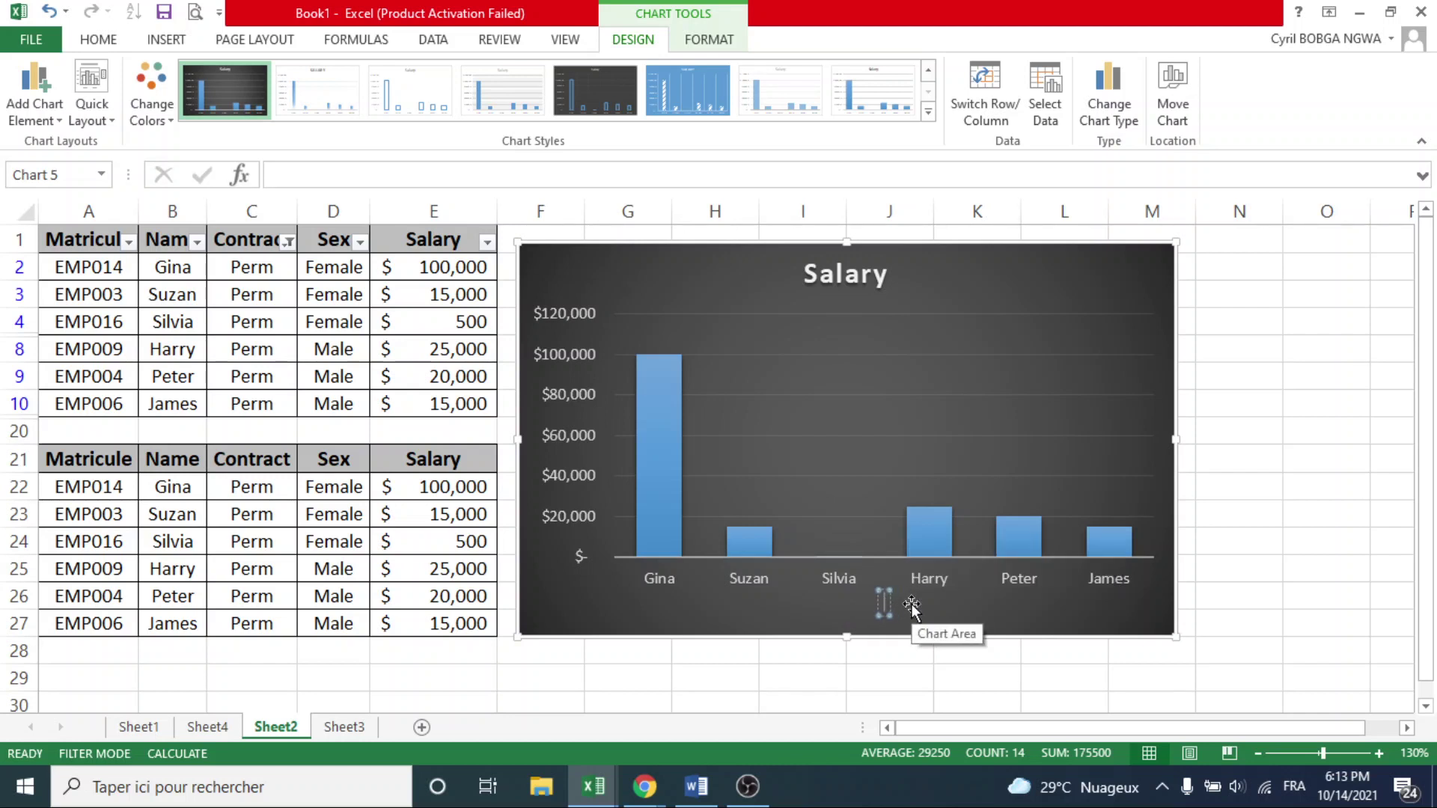
text(STAFF)
key(BackSpace)
key(BackSpace)
key(BackSpace)
key(BackSpace)
text(TAFF)
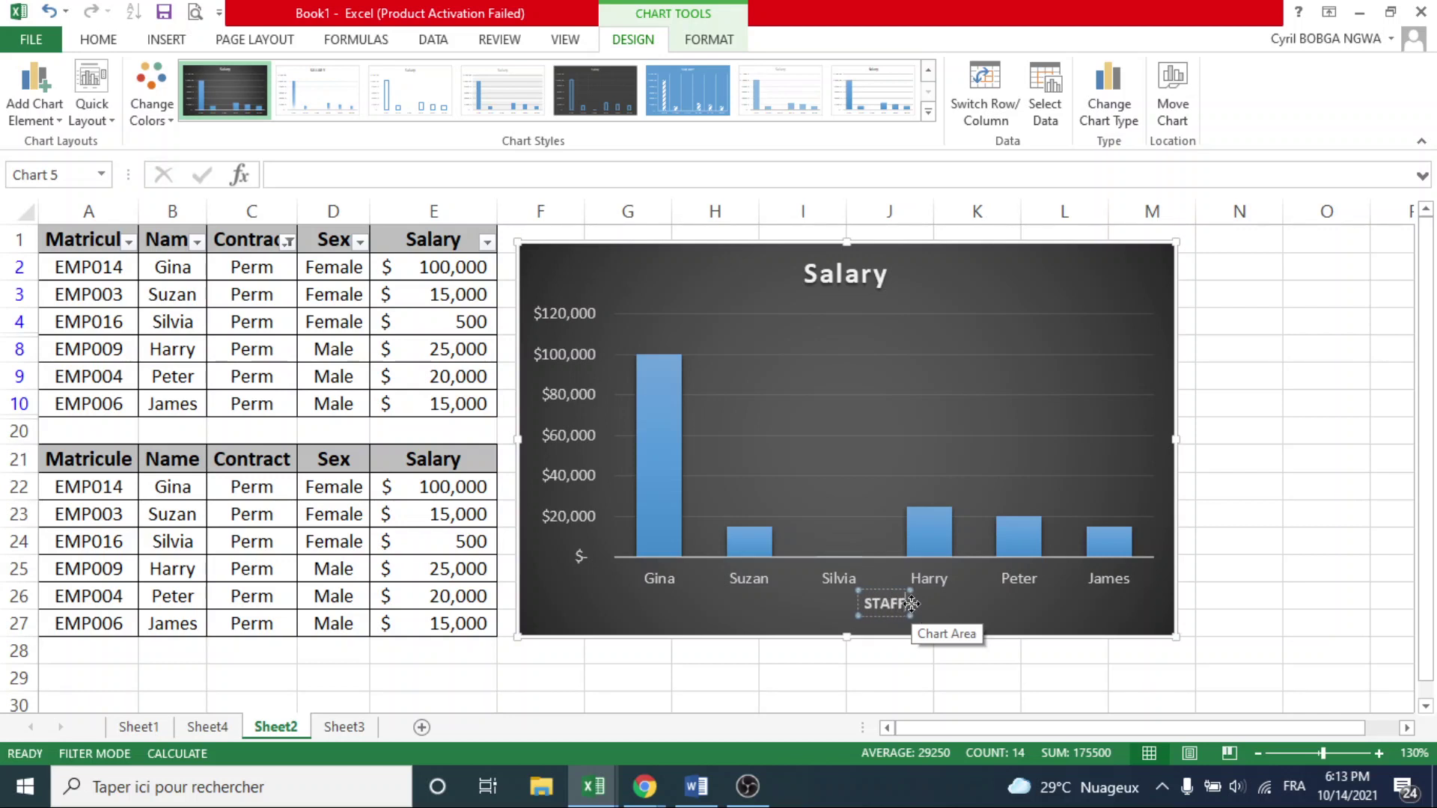
text( NAE)
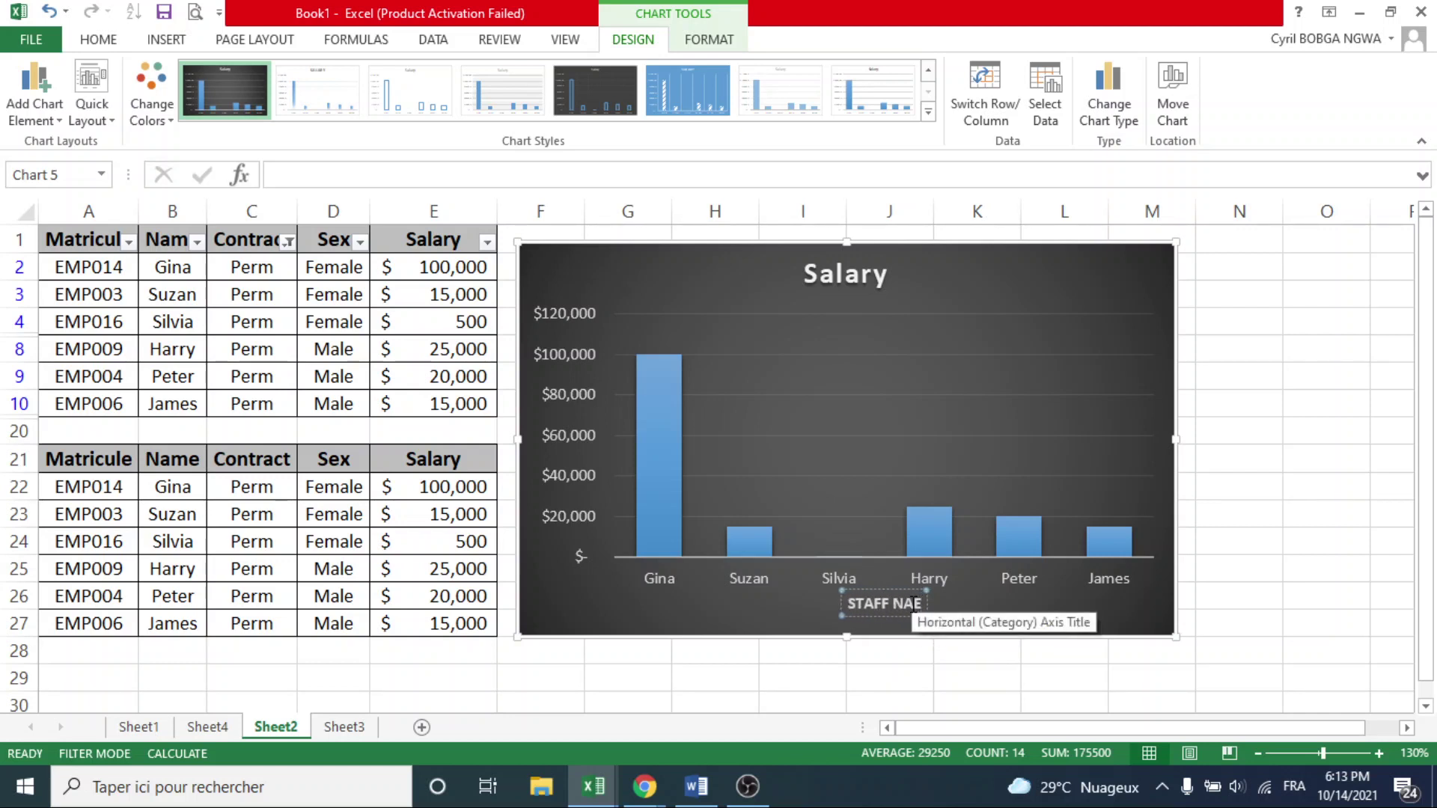
key(BackSpace)
key(BackSpace)
key(BackSpace)
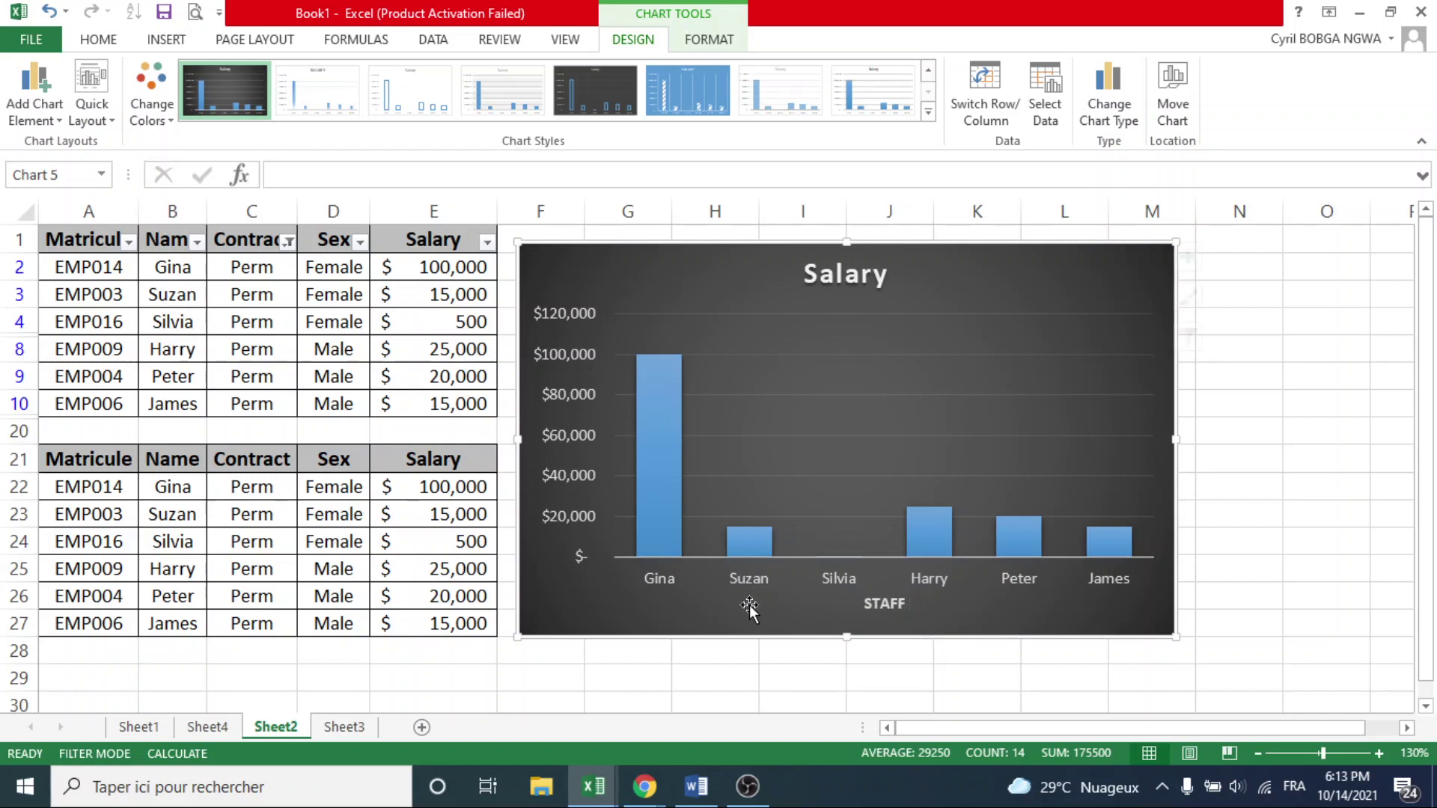
click(750, 604)
Step: Add data labels to the salary columns at the Outside End position
click(33, 105)
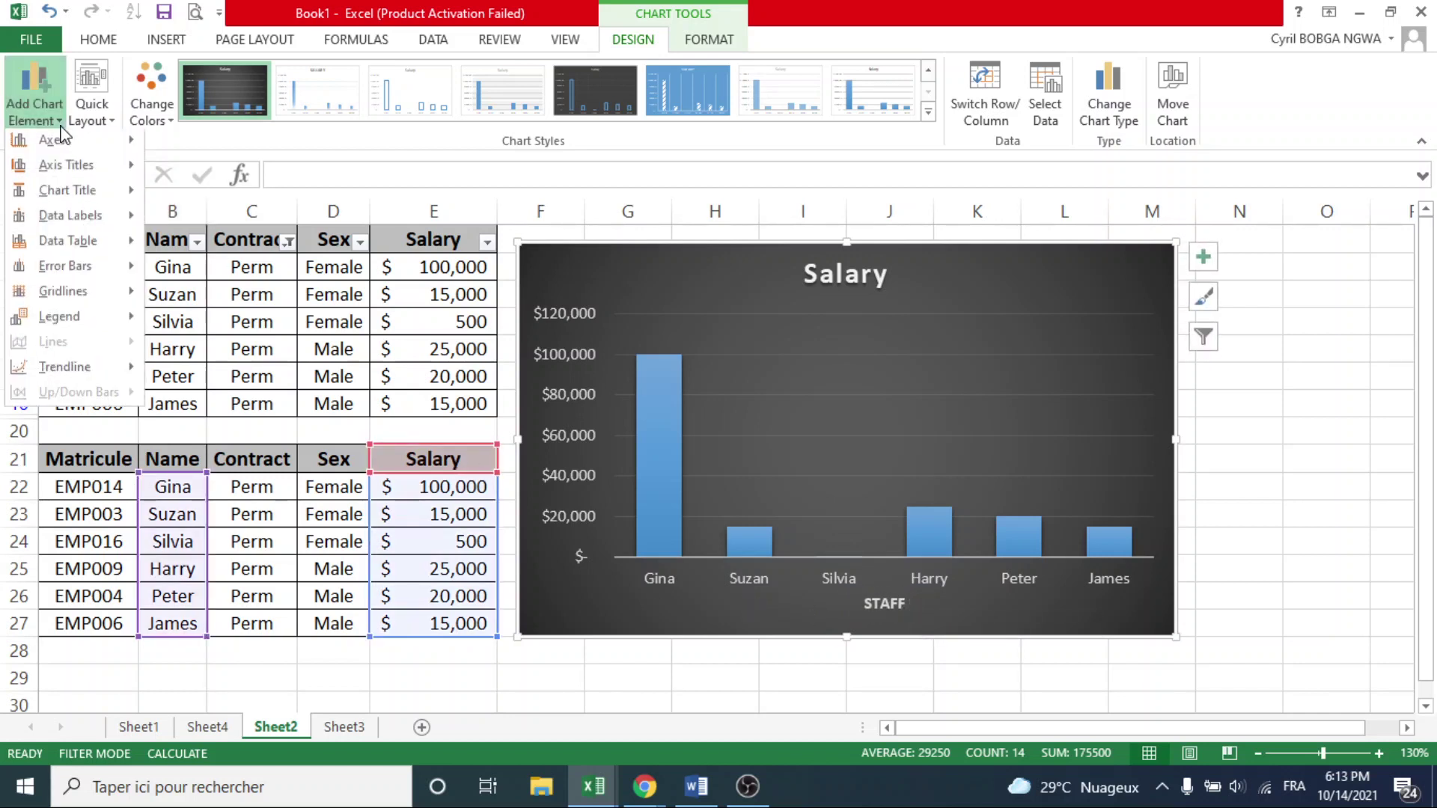
mouse_move(77, 183)
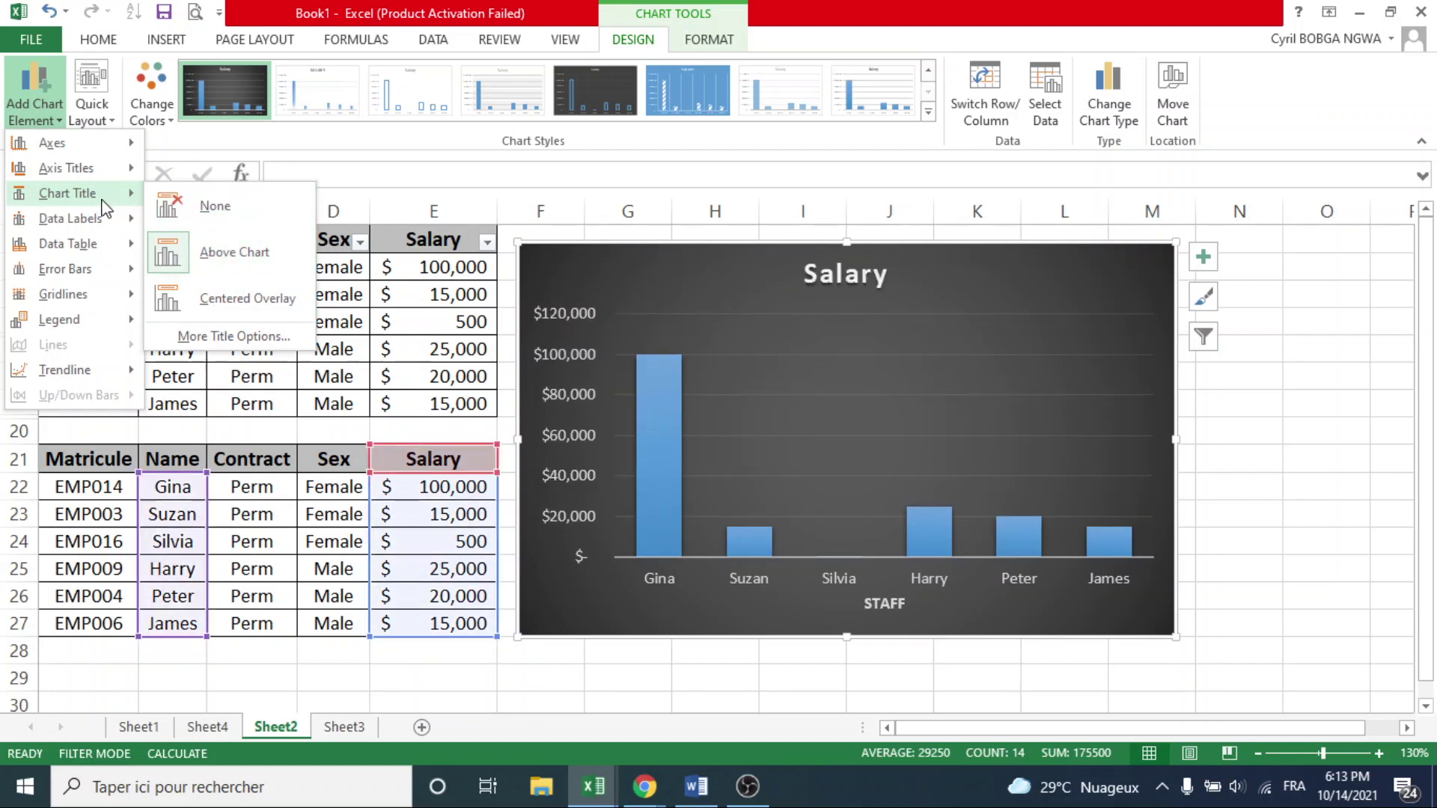
mouse_move(84, 223)
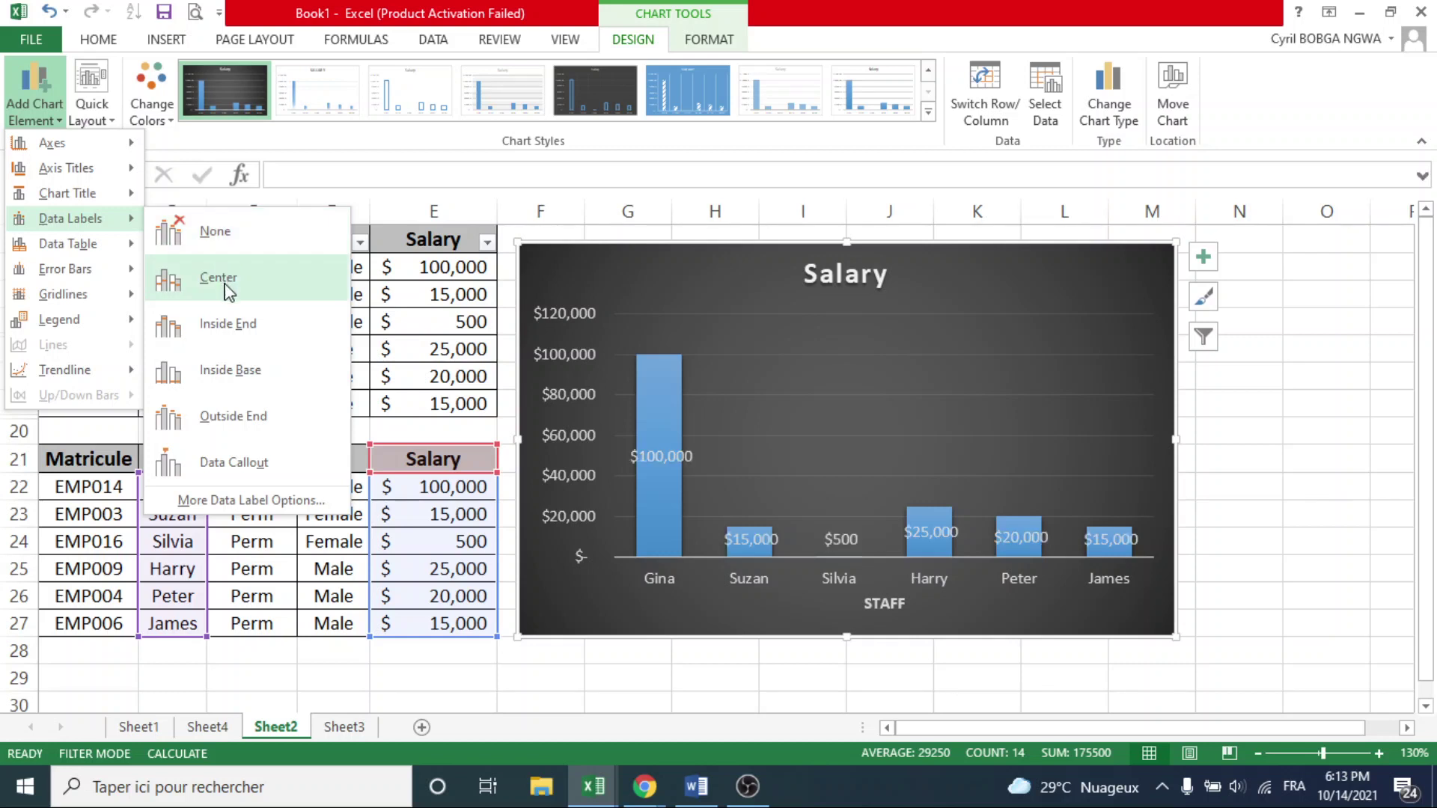
click(270, 419)
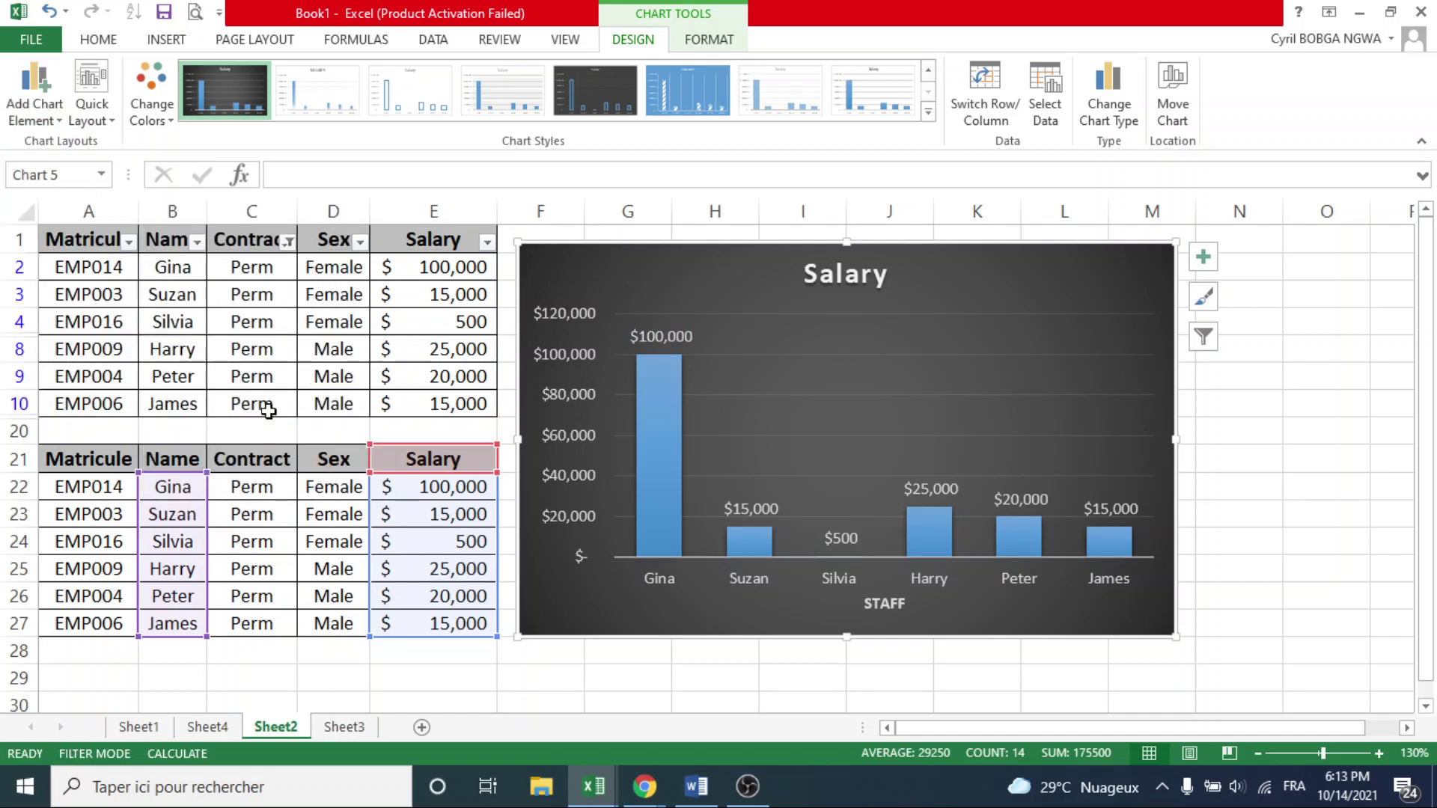
Step: Remove the data labels from the salary columns
click(54, 118)
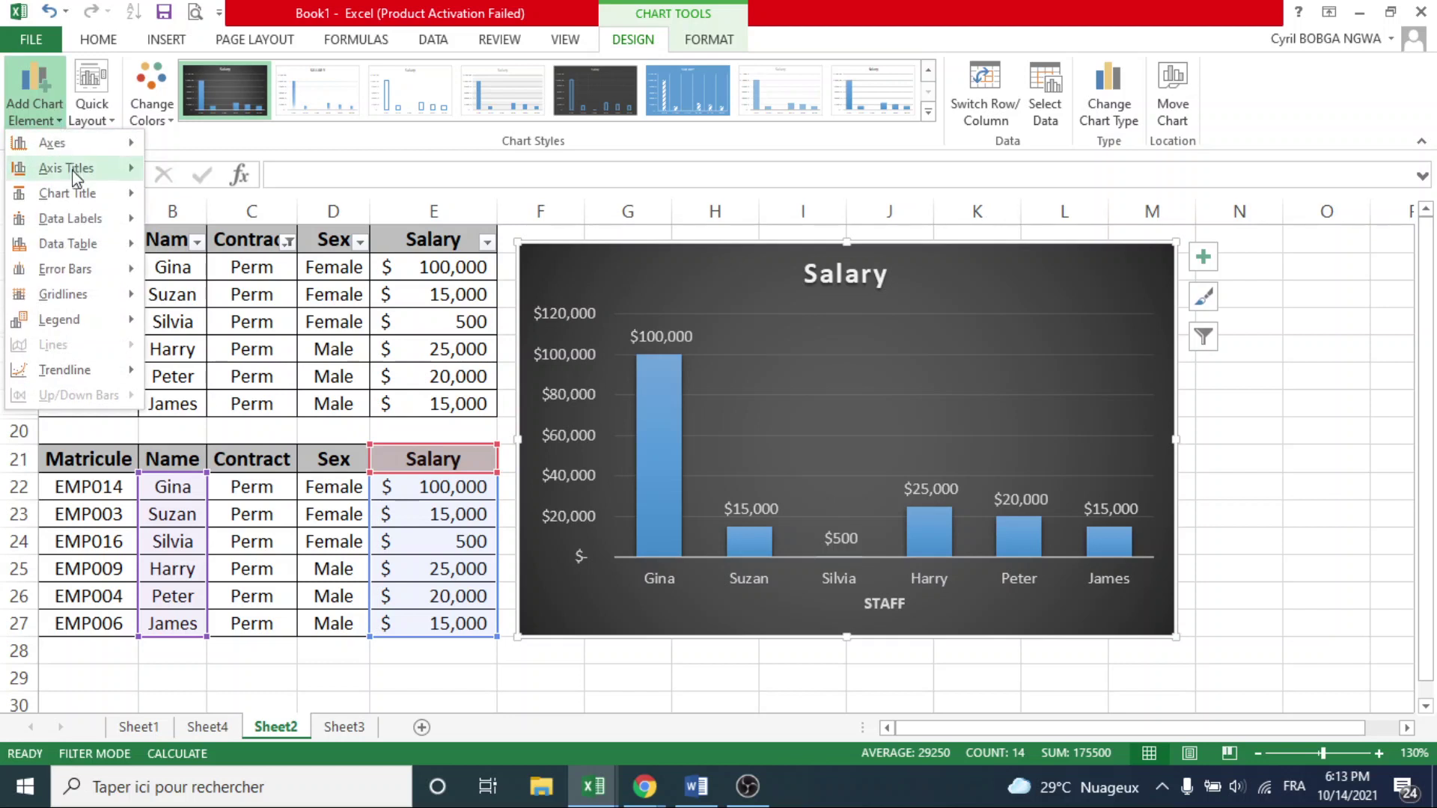
mouse_move(91, 252)
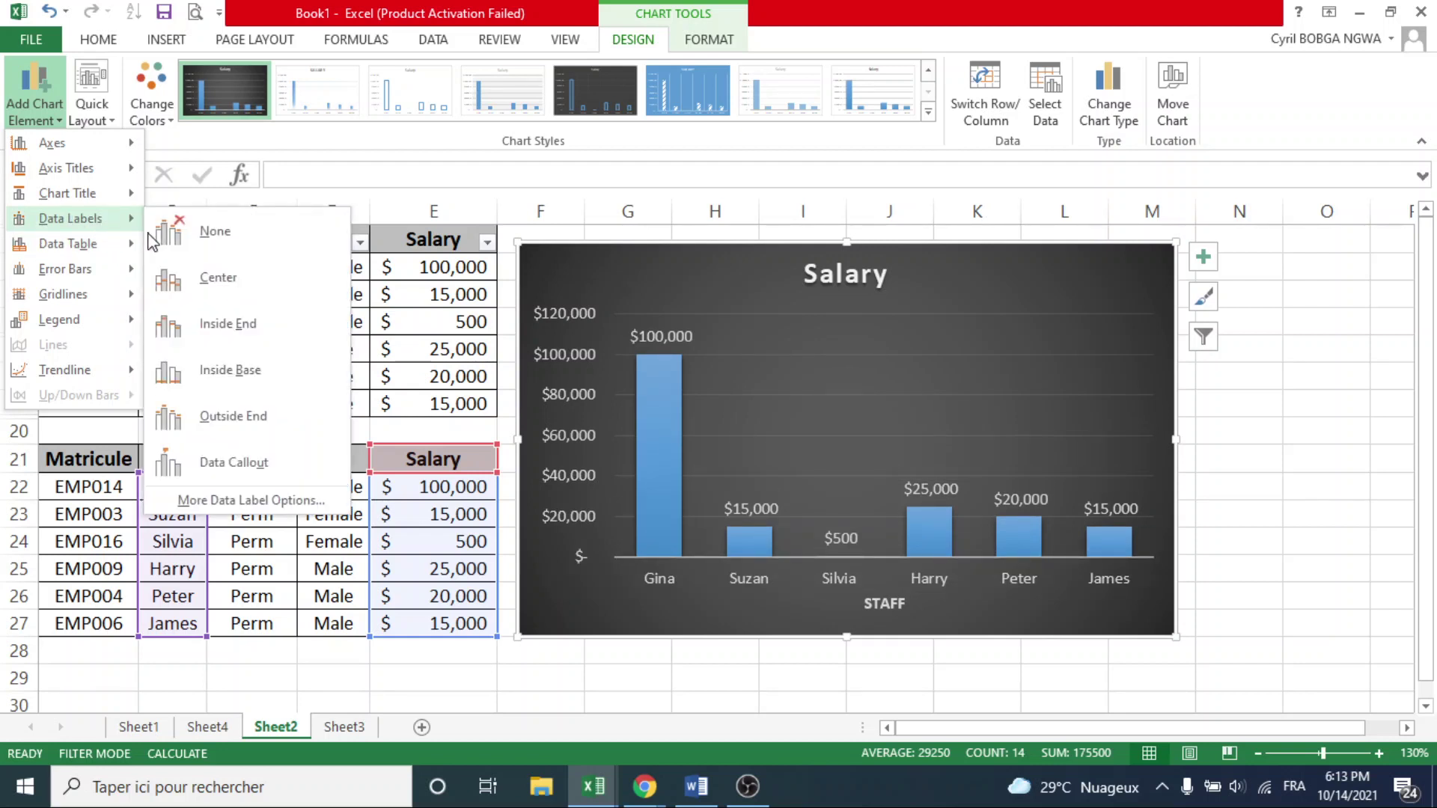
click(189, 238)
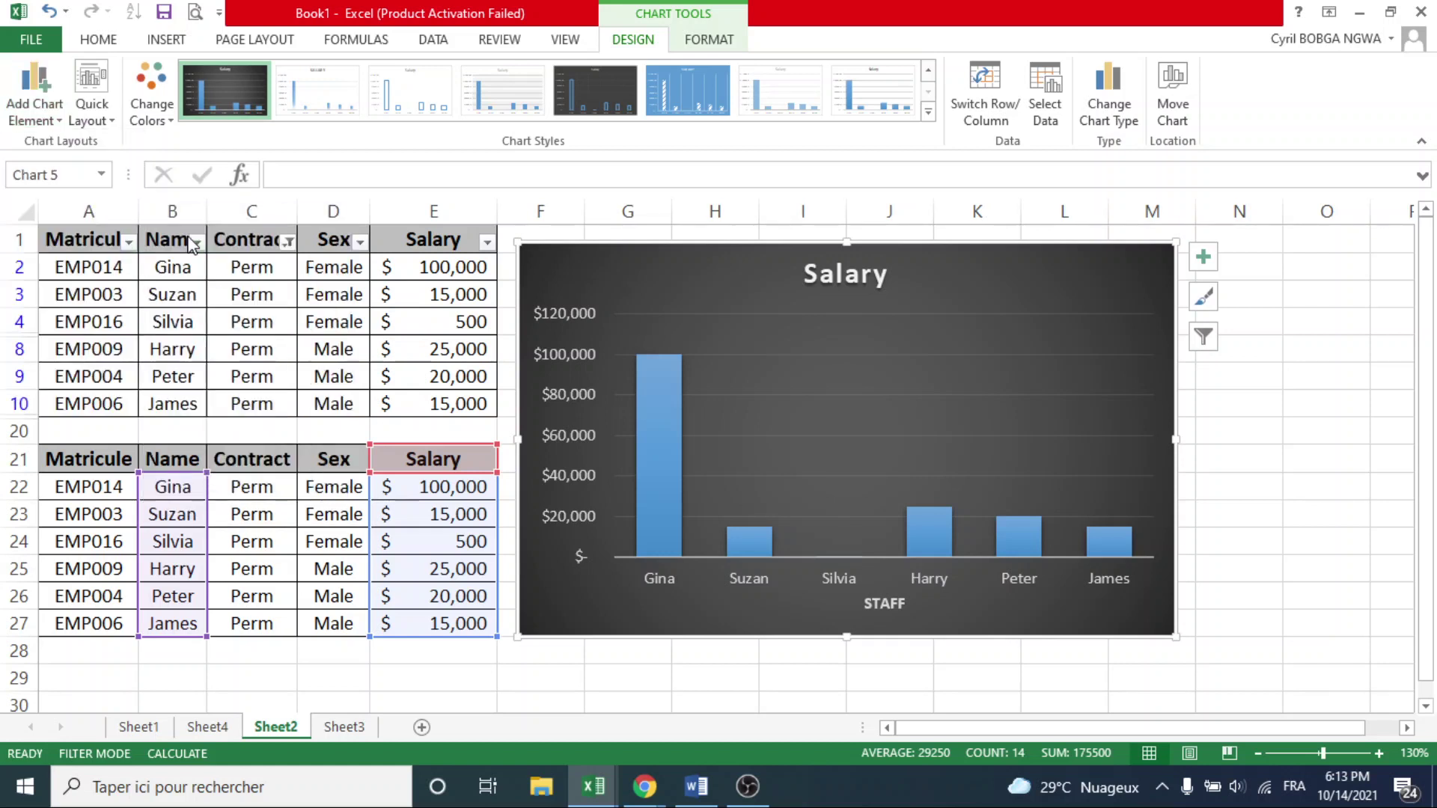
Step: Add a data table with legend keys beneath the salary chart's columns
click(56, 124)
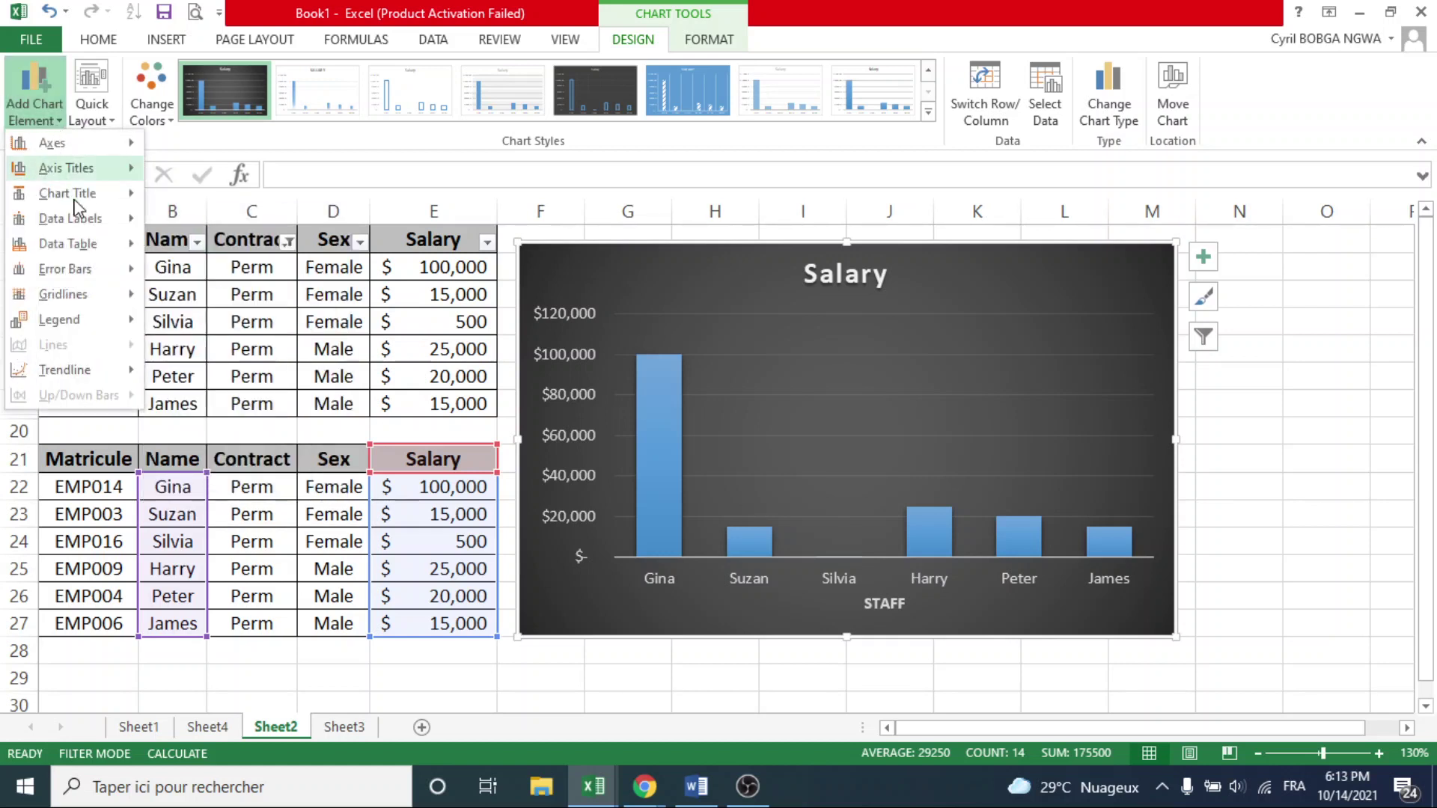
mouse_move(97, 218)
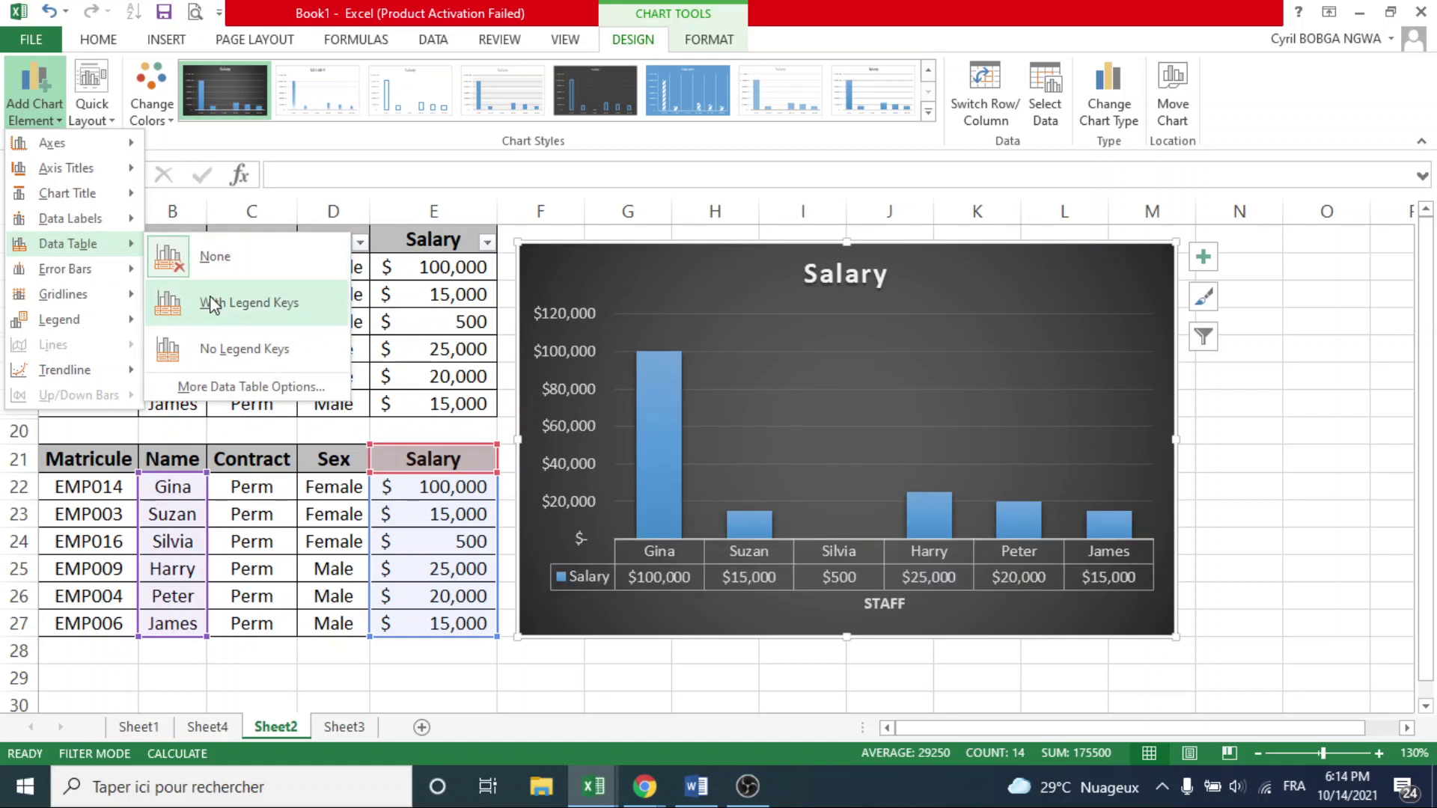
click(211, 304)
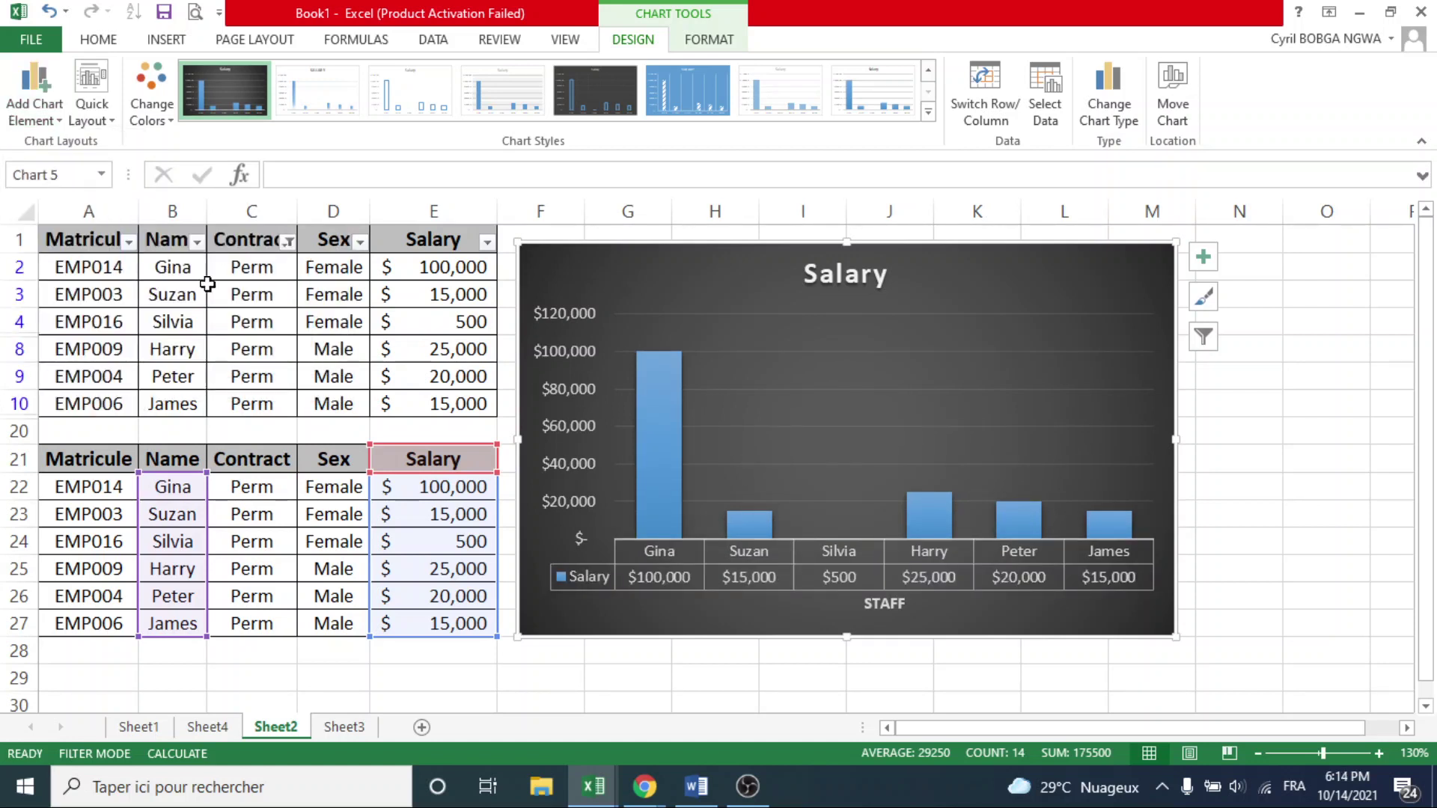
Step: Remove the data table from beneath the salary chart's columns
click(34, 101)
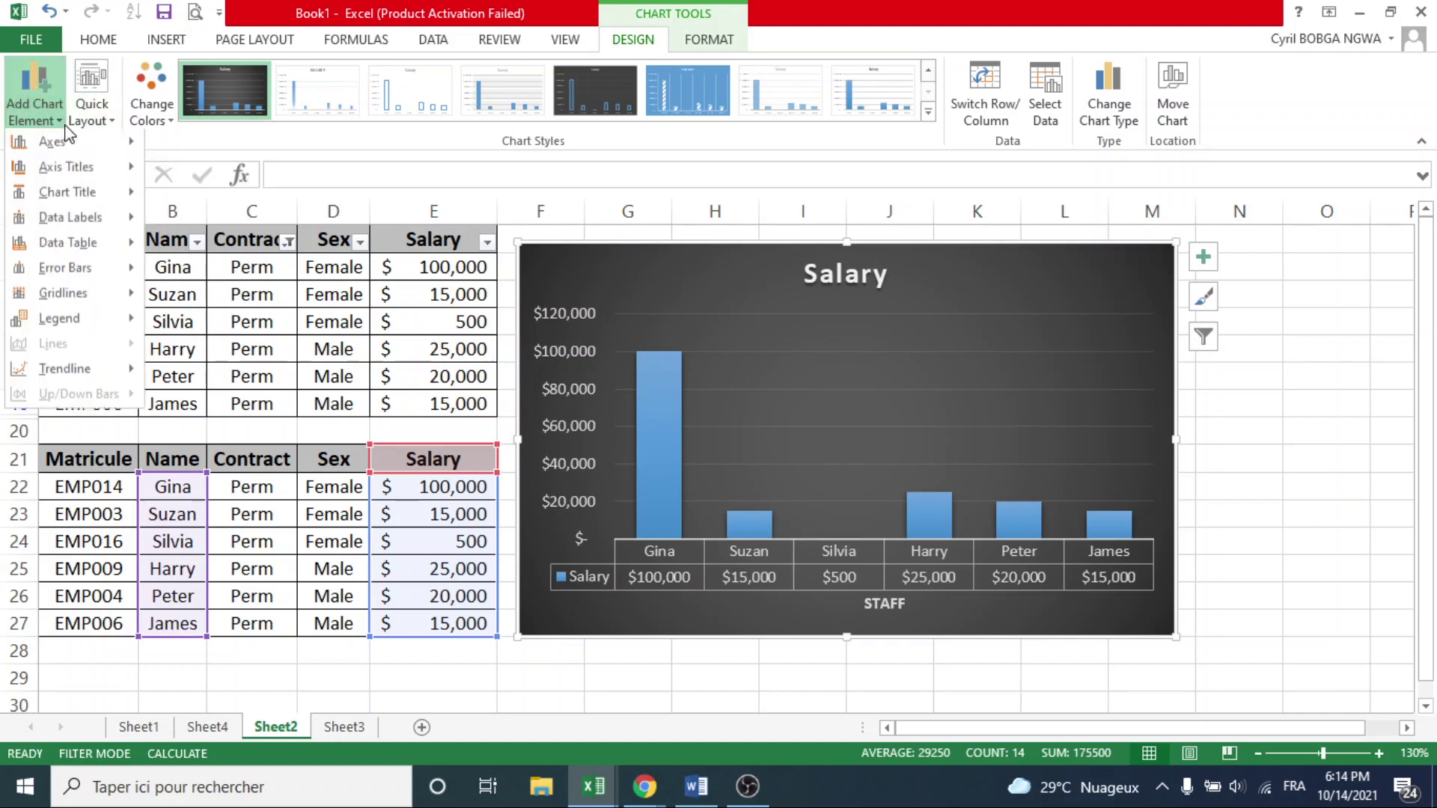
mouse_move(113, 224)
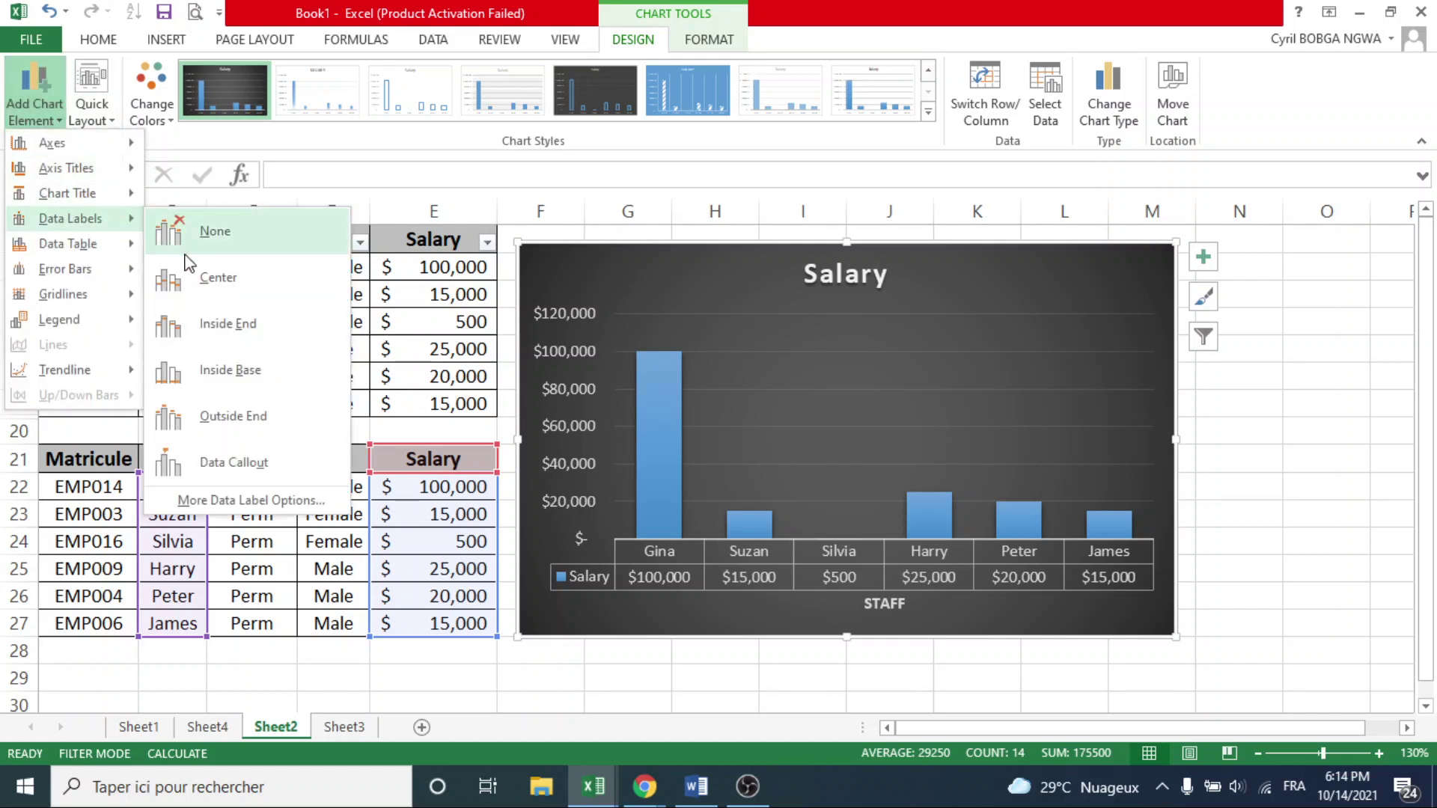
mouse_move(123, 251)
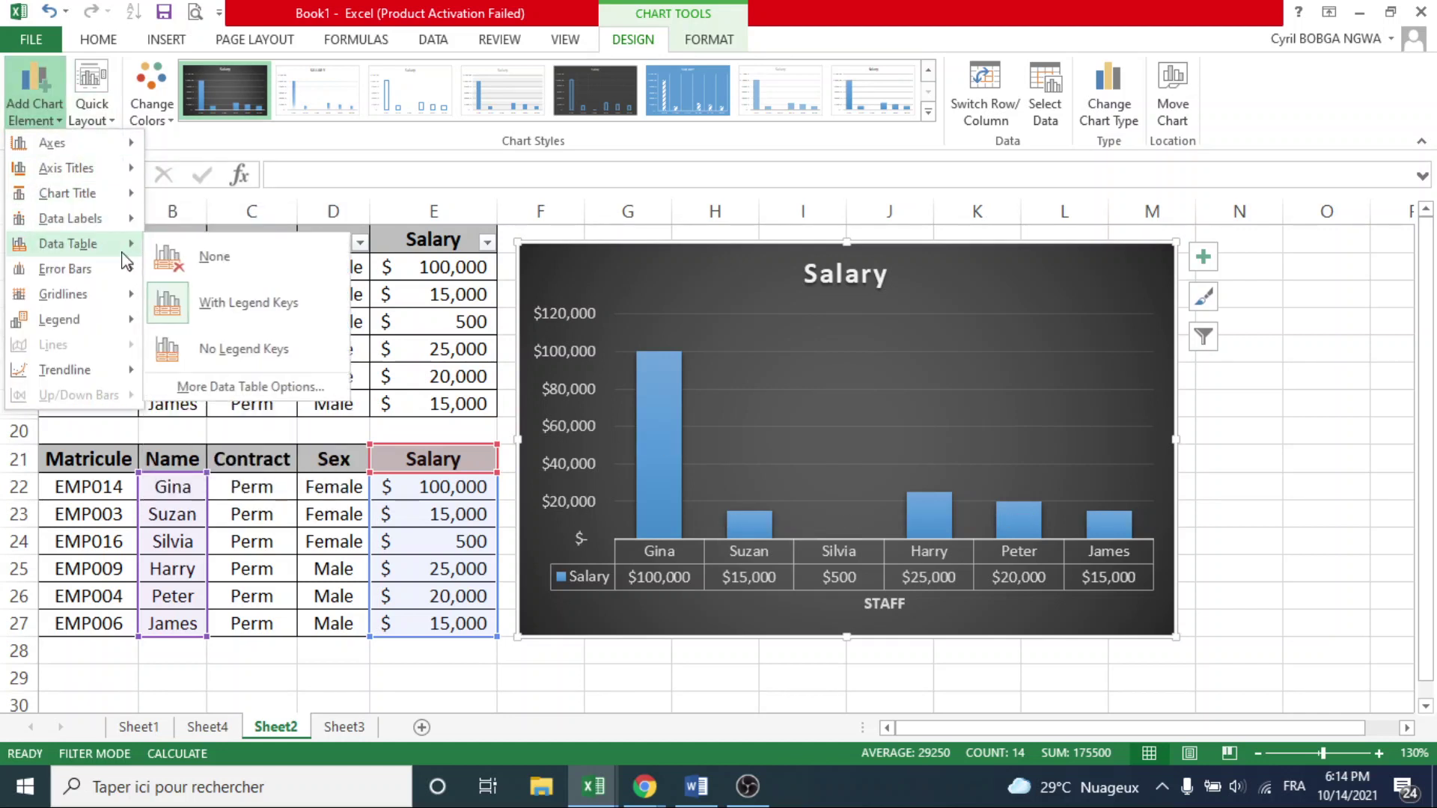
click(202, 258)
Step: Show data labels on the salary columns at the Outside End position
click(34, 101)
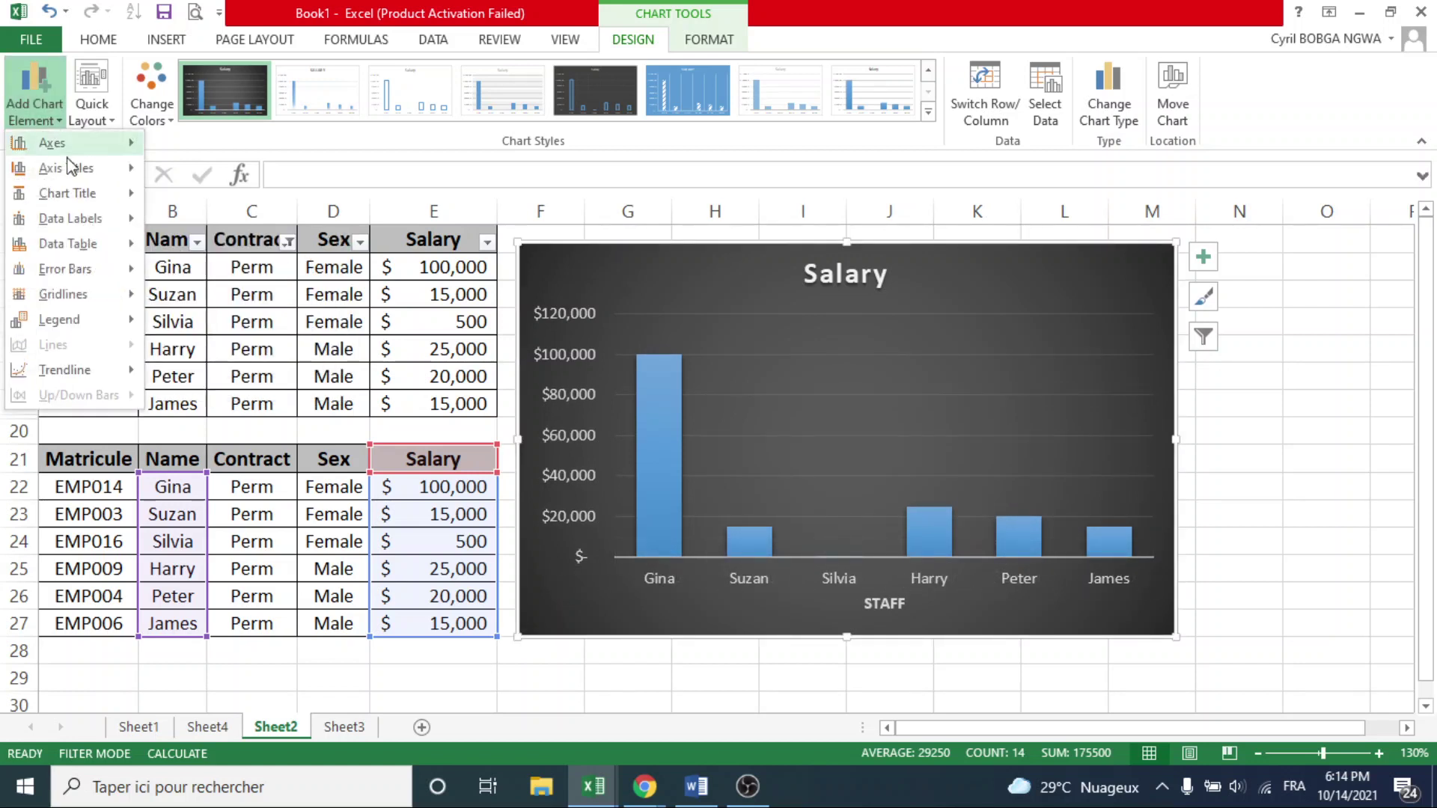
mouse_move(113, 222)
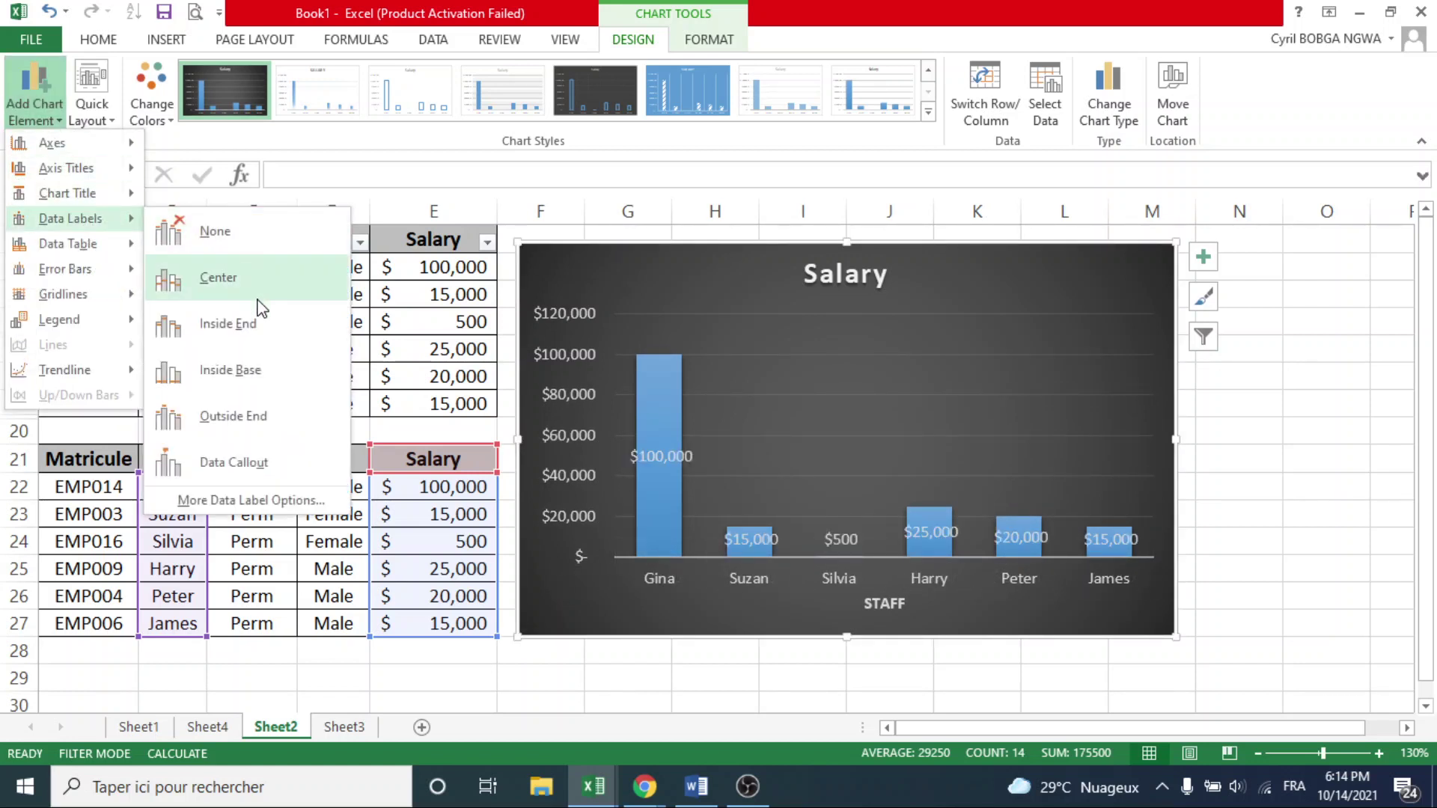
click(263, 423)
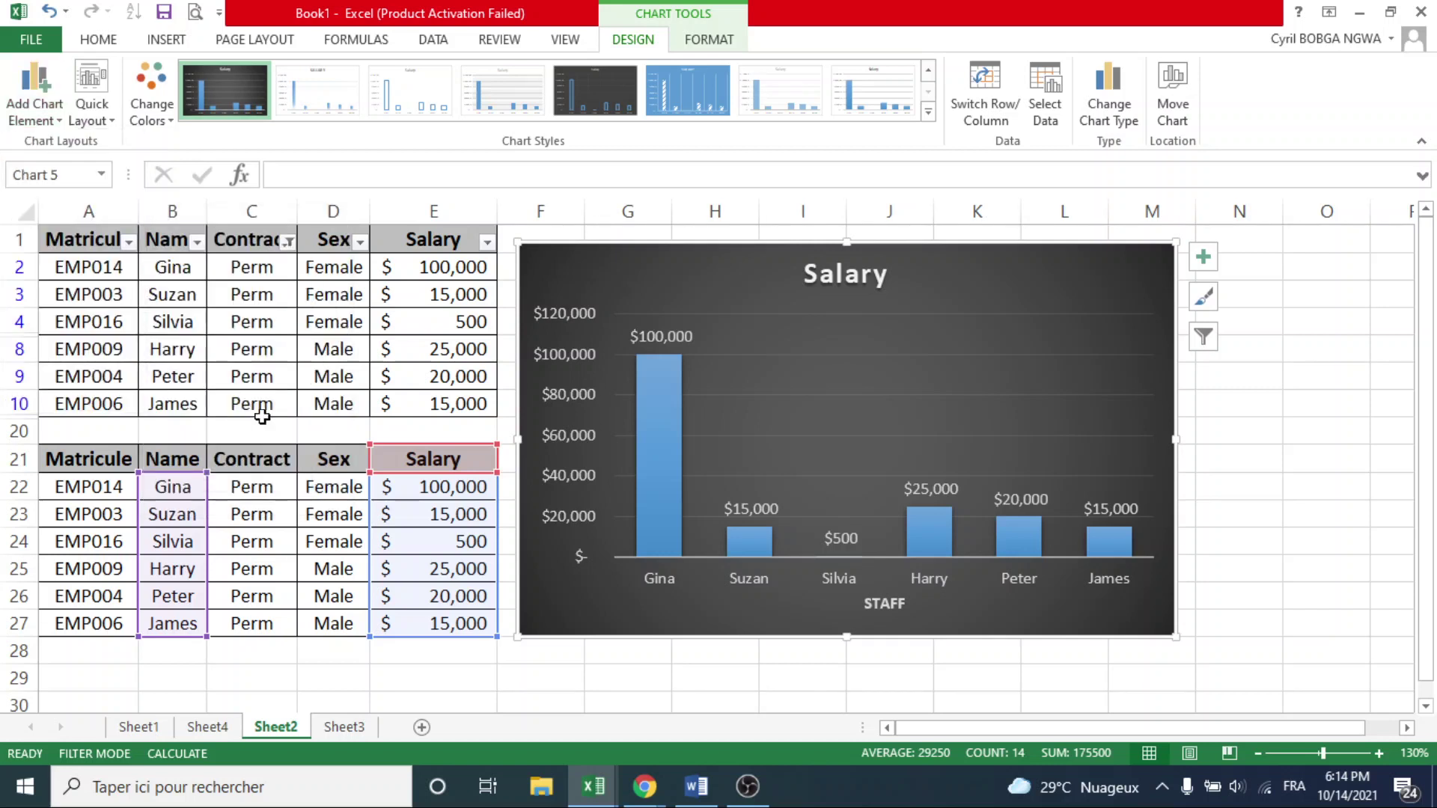
Step: Add Primary Major Vertical gridlines to the salary chart
click(34, 104)
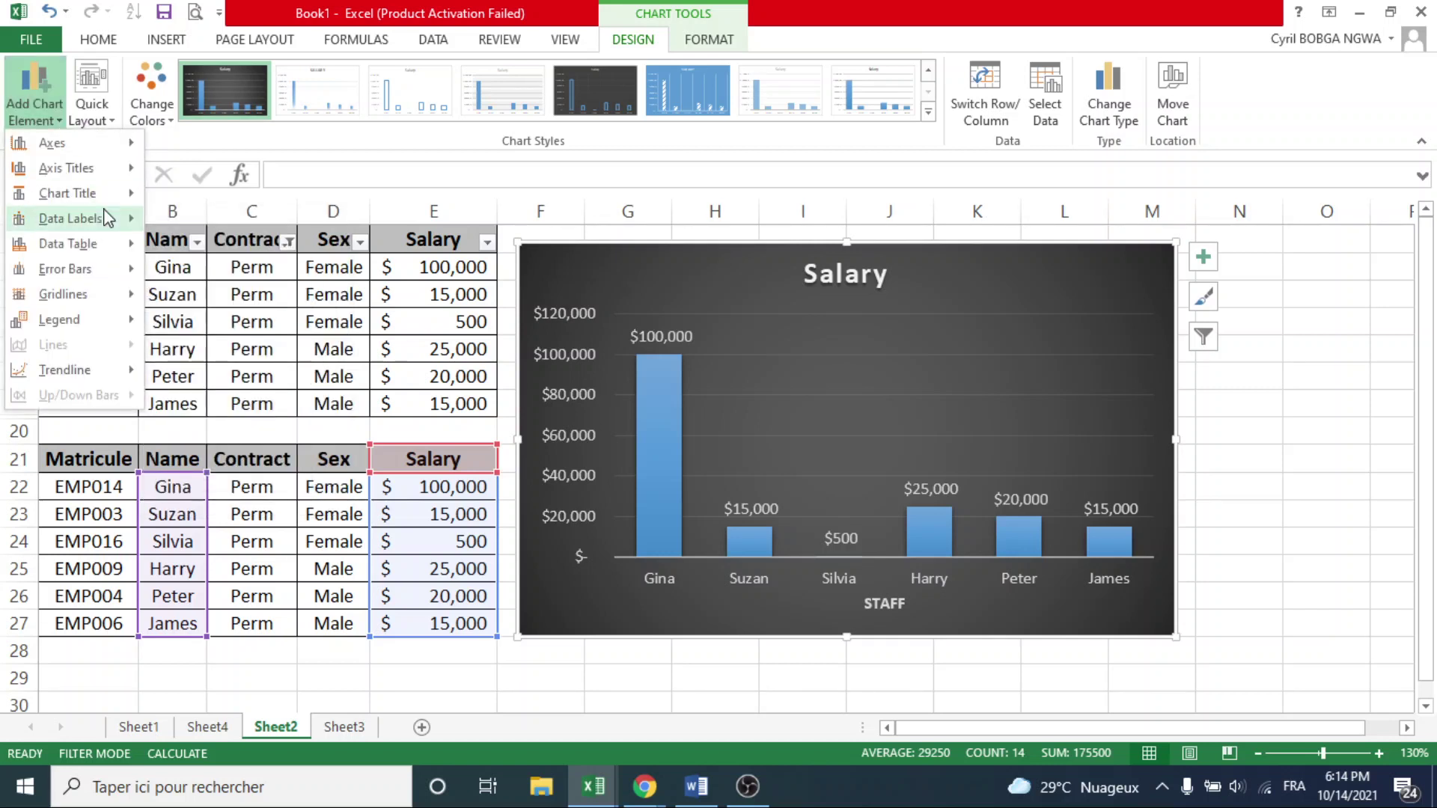
mouse_move(106, 271)
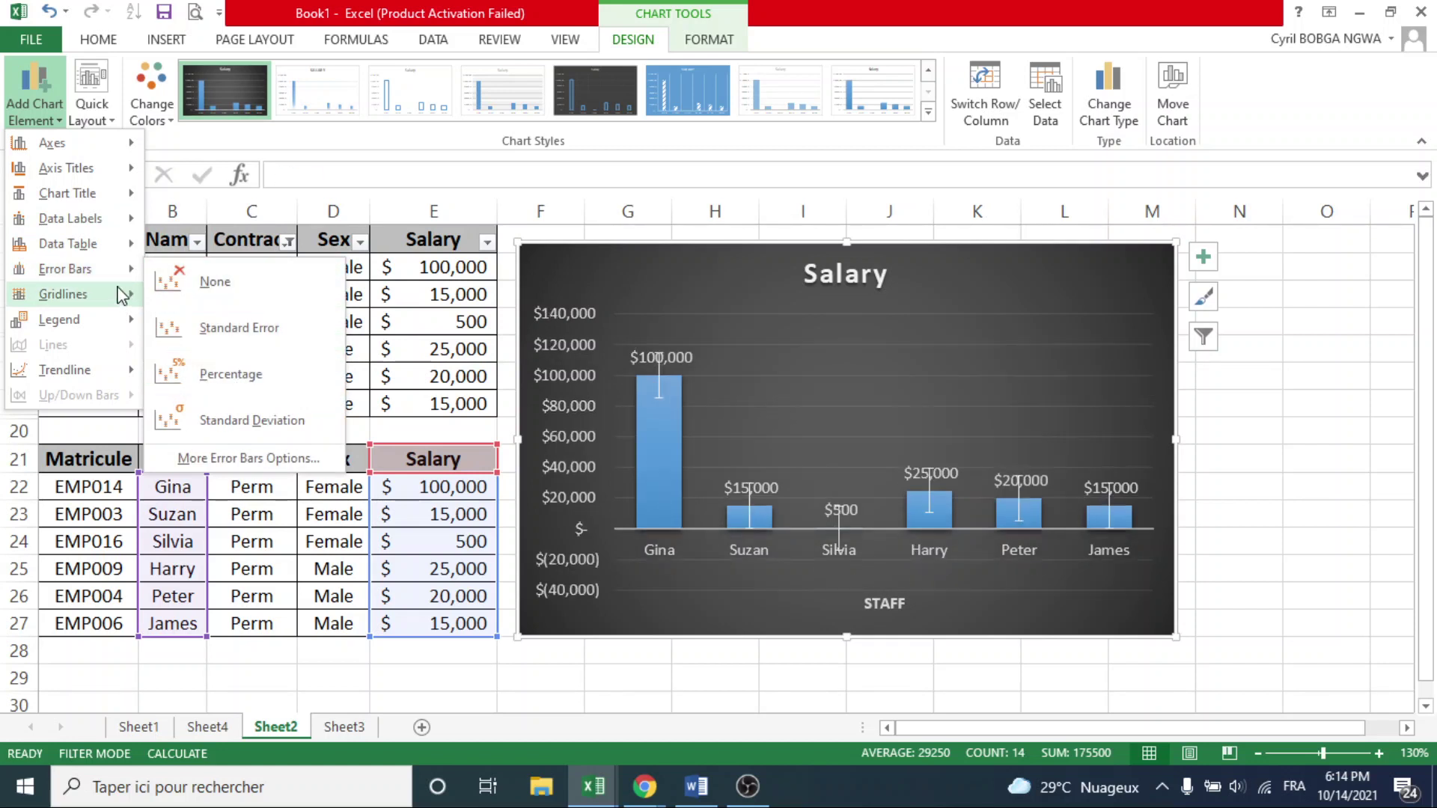
mouse_move(103, 298)
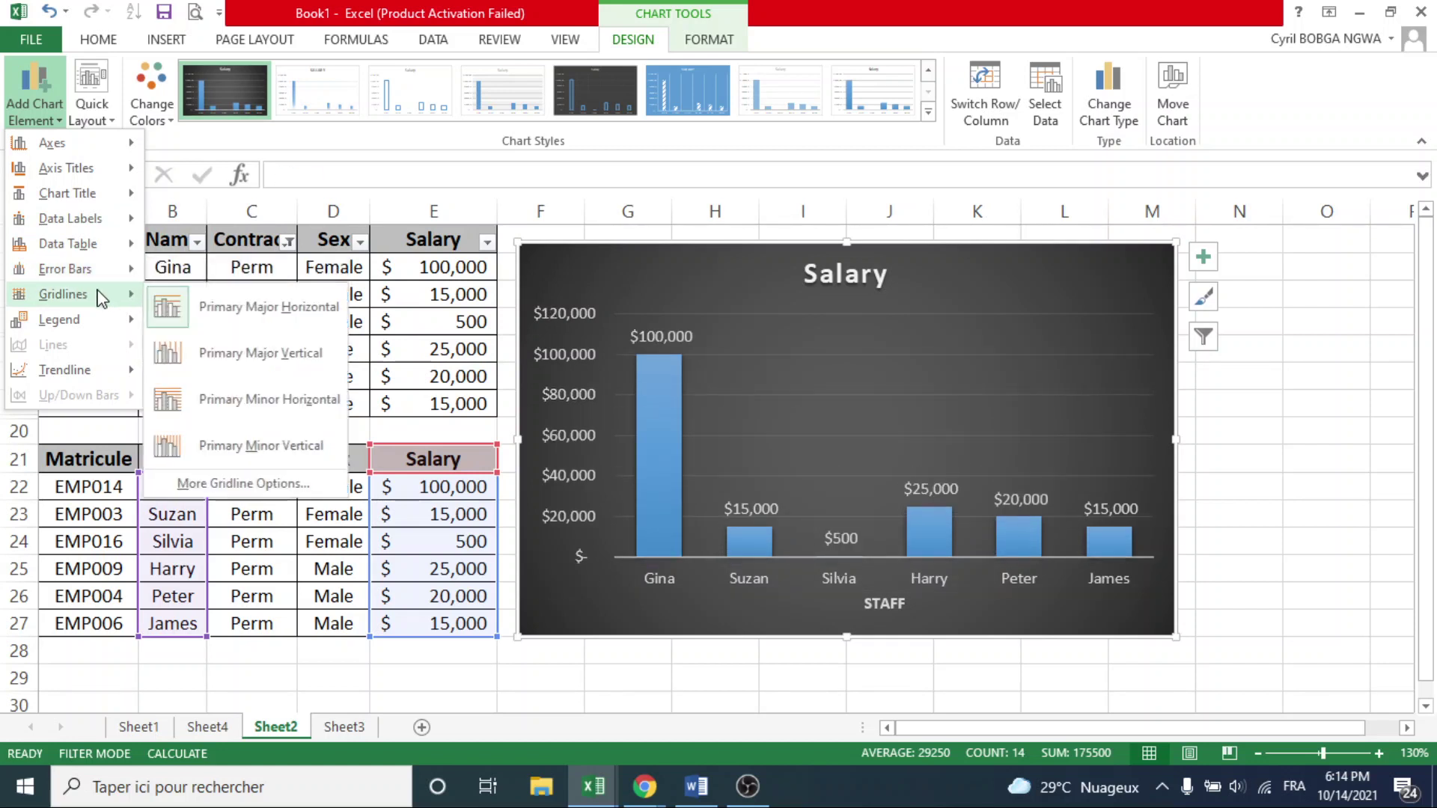
click(250, 359)
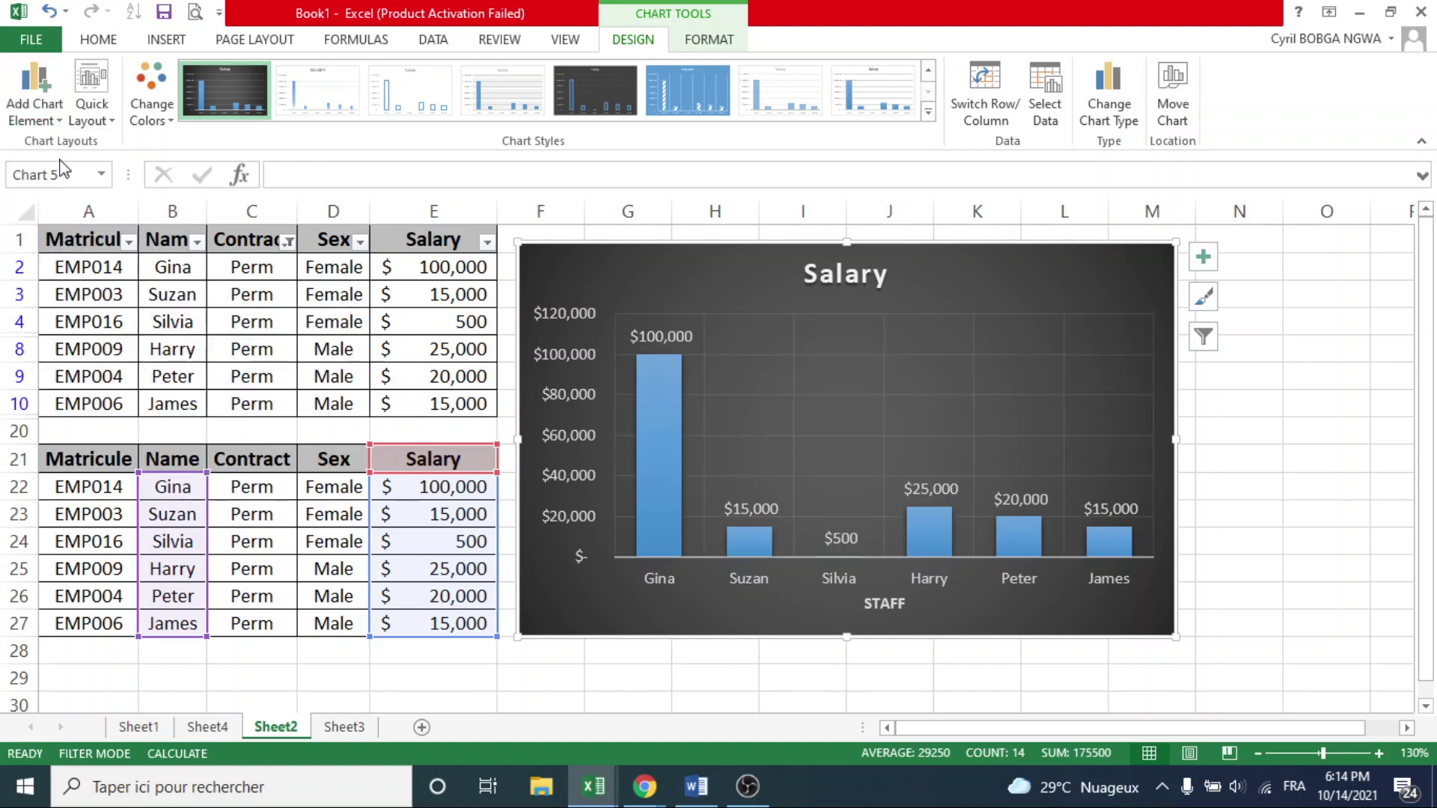
click(52, 120)
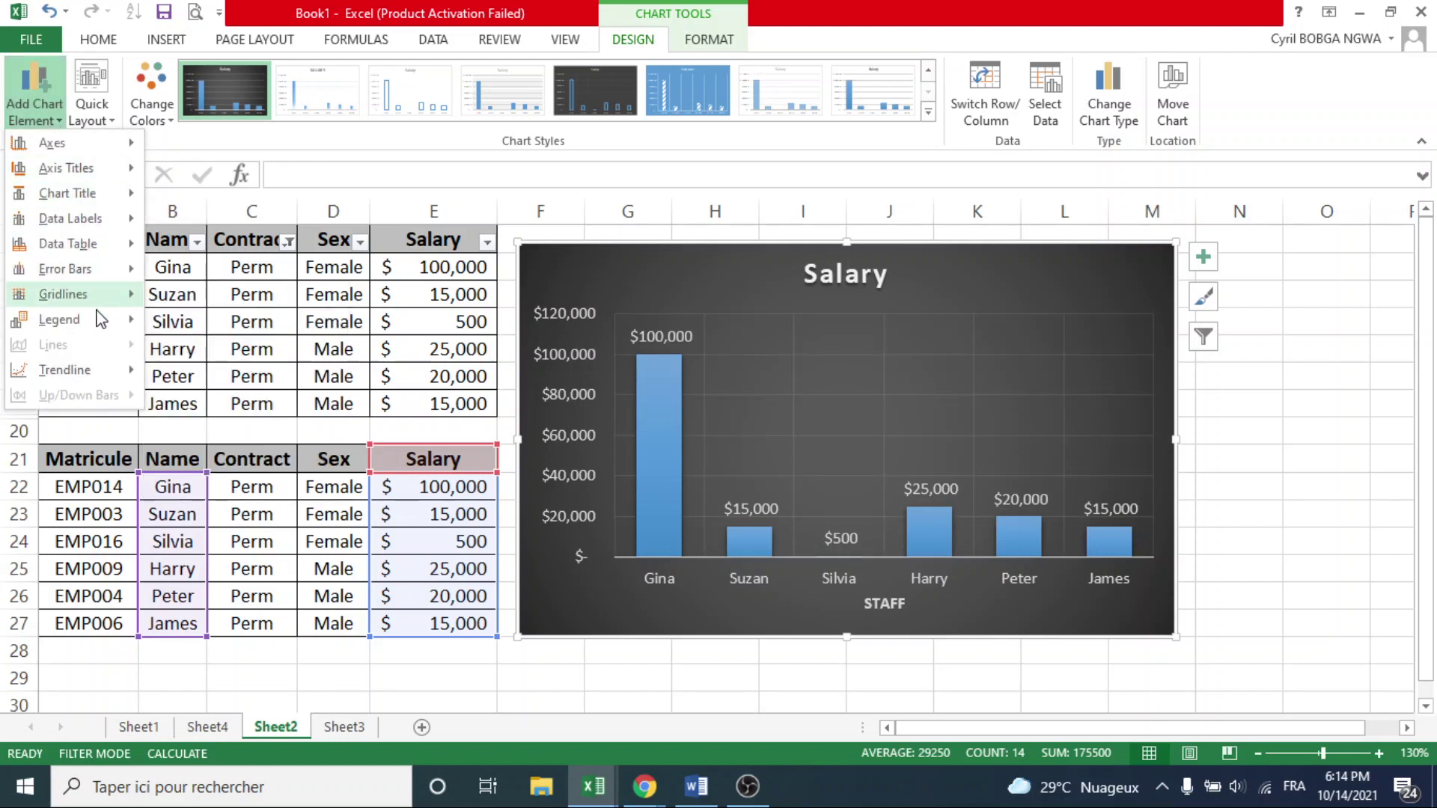
mouse_move(100, 320)
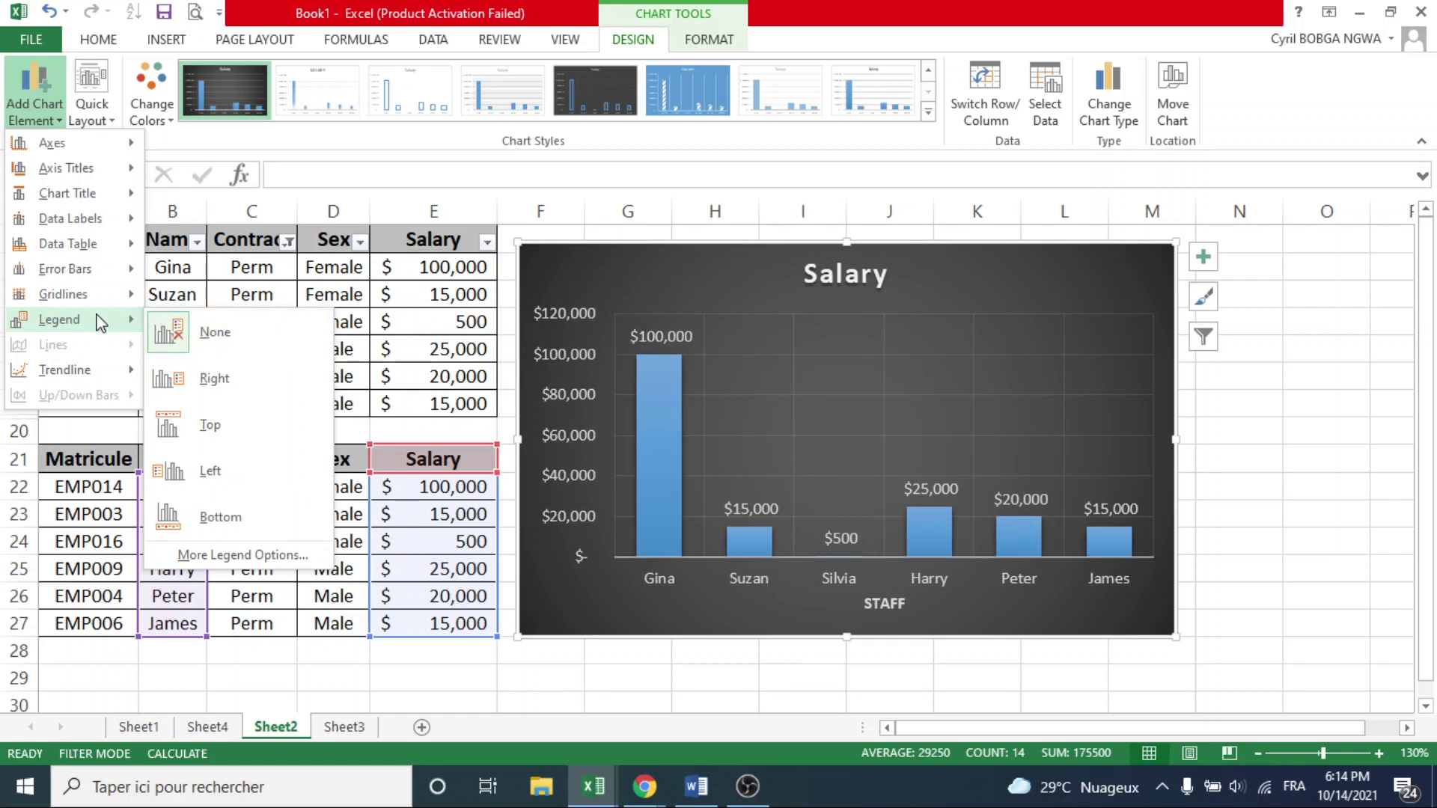
click(277, 210)
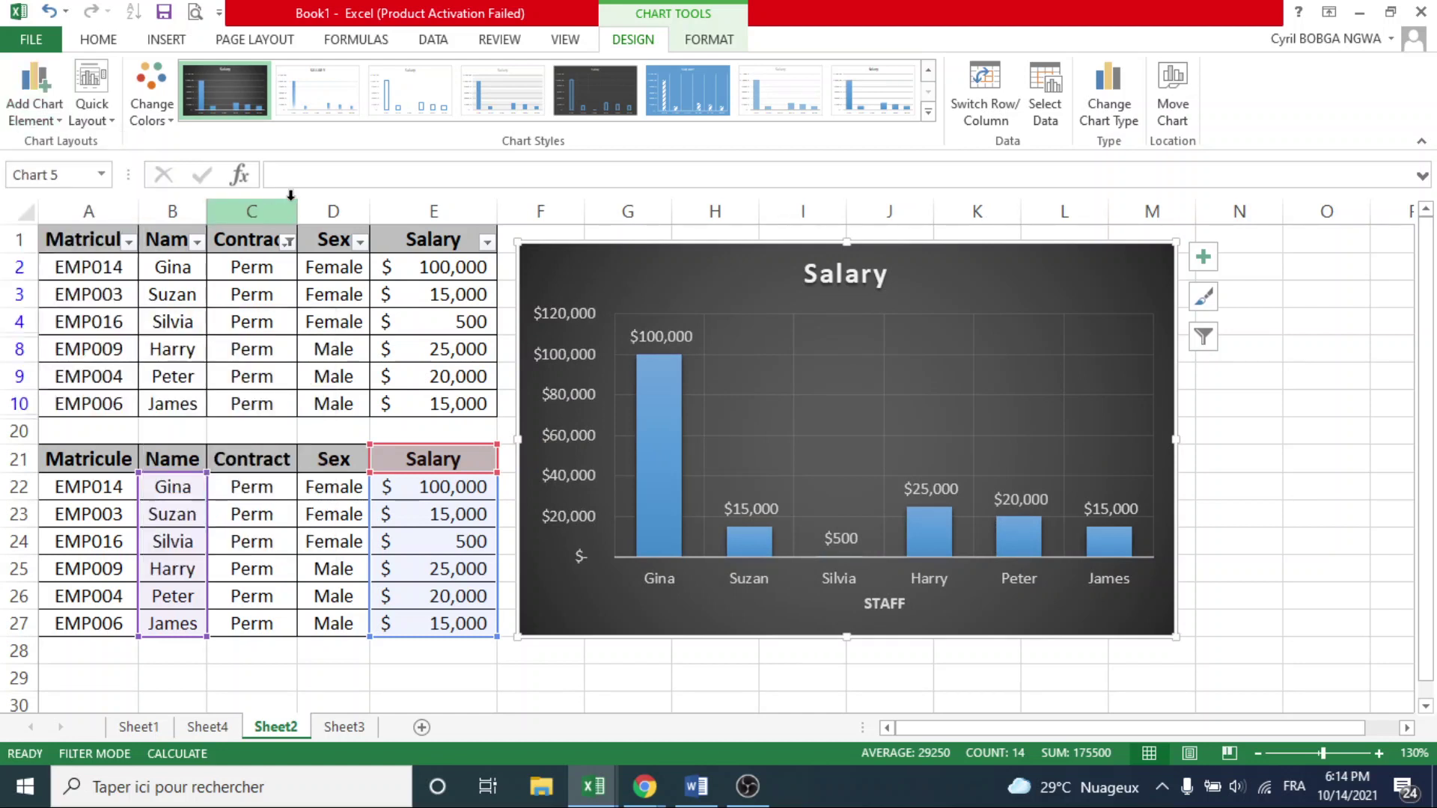
Step: Fill the background of the salary chart's vertical axis labels with a light blue-grey theme colour
click(570, 476)
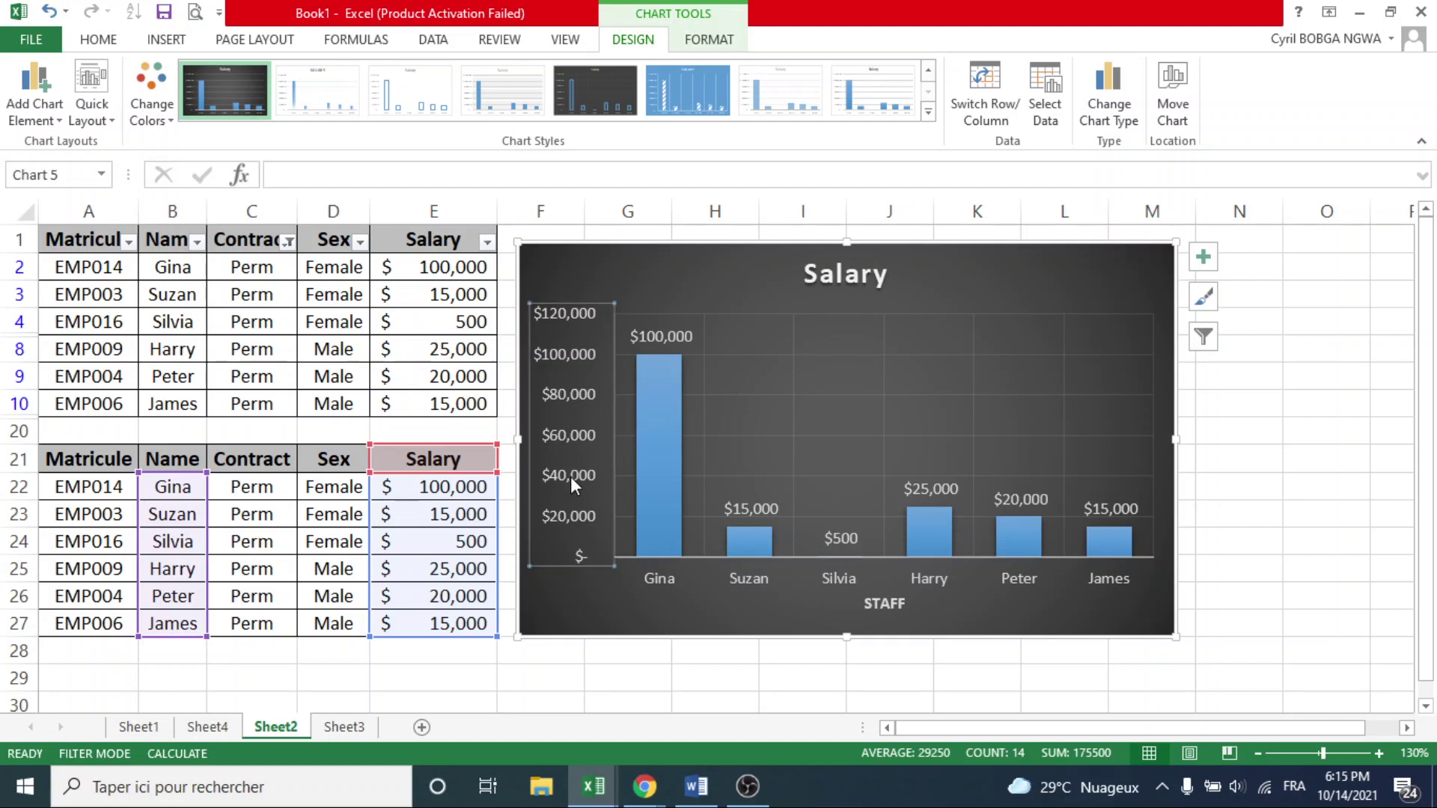
click(697, 47)
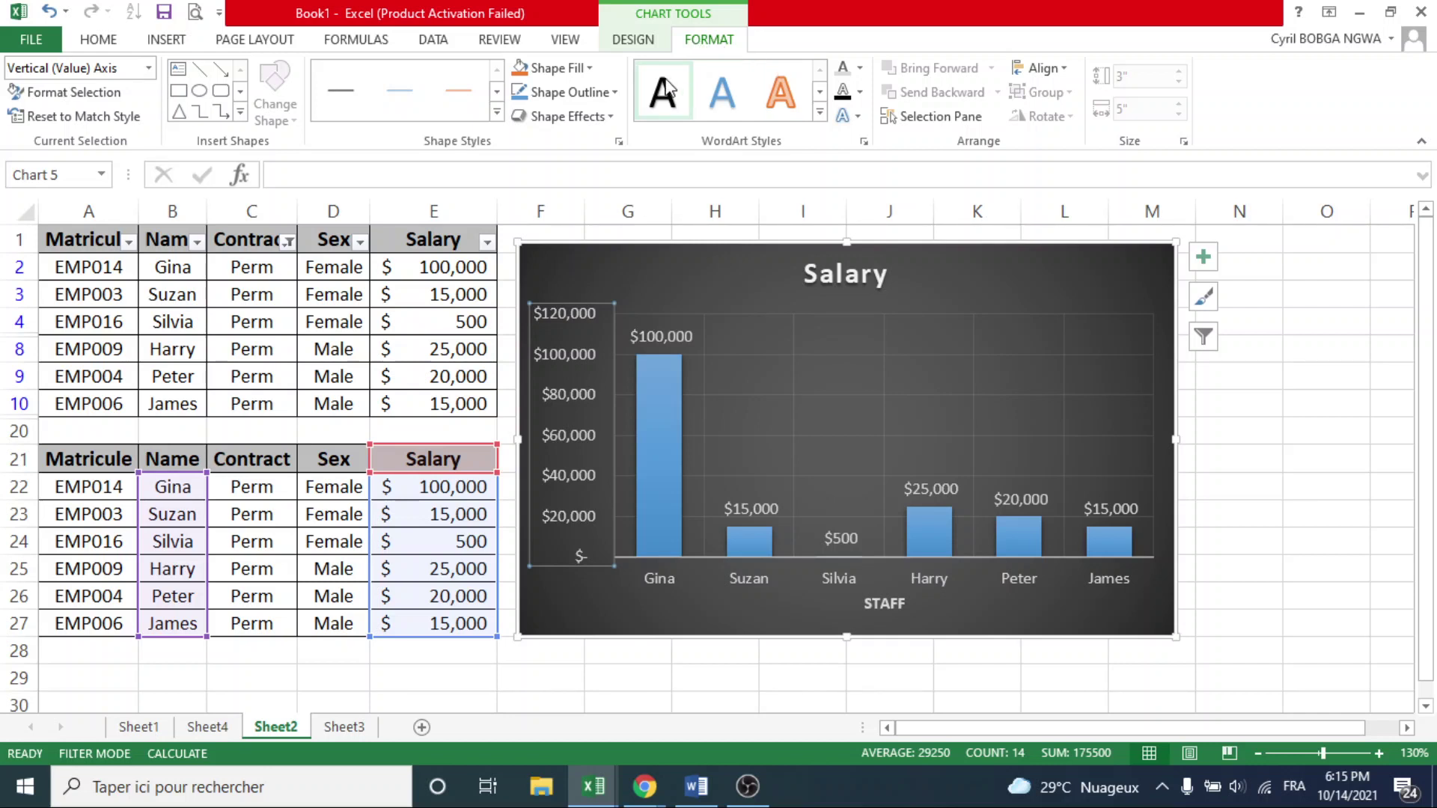
click(590, 68)
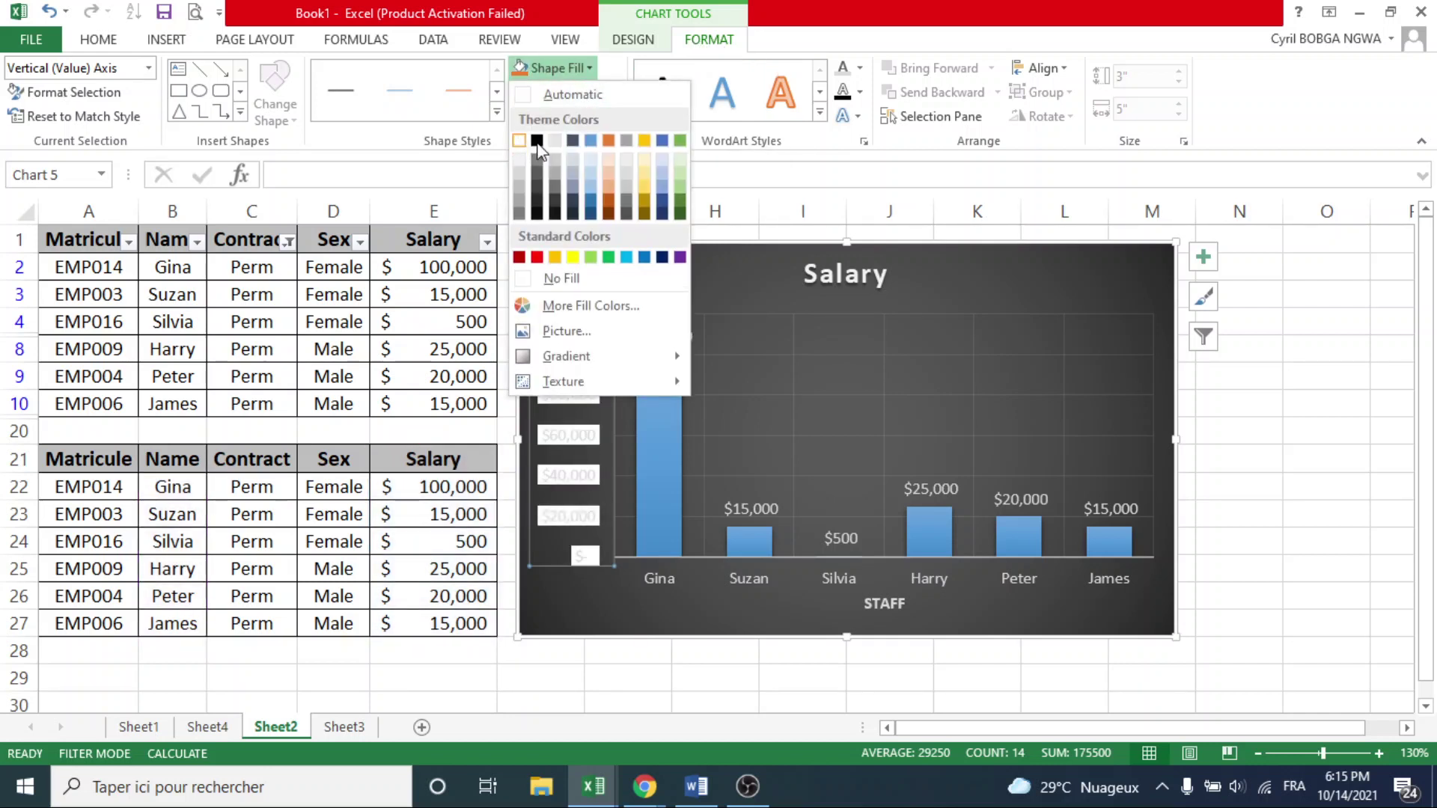
click(573, 161)
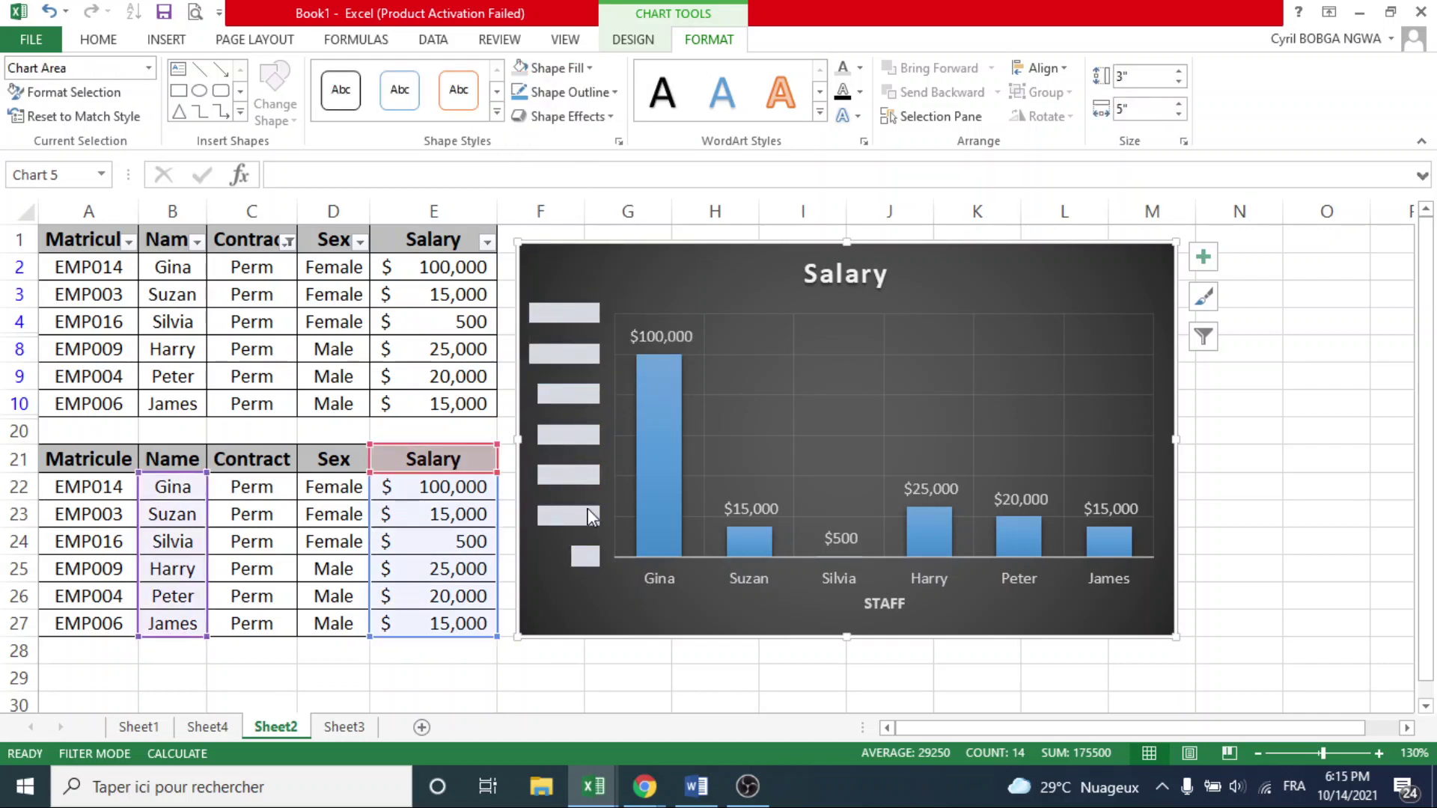
Step: Set the vertical axis labels' shape fill to No Fill
click(591, 68)
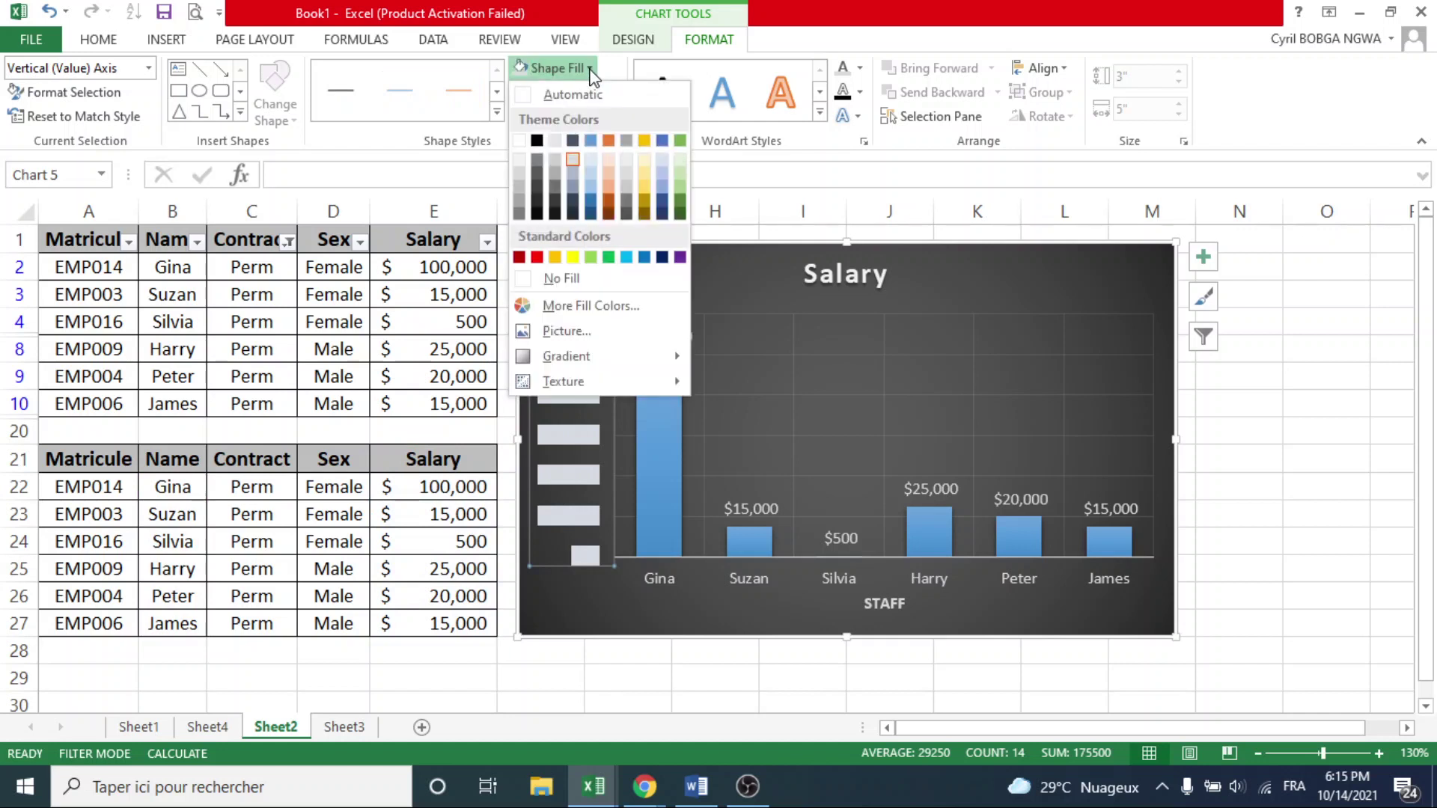
click(561, 278)
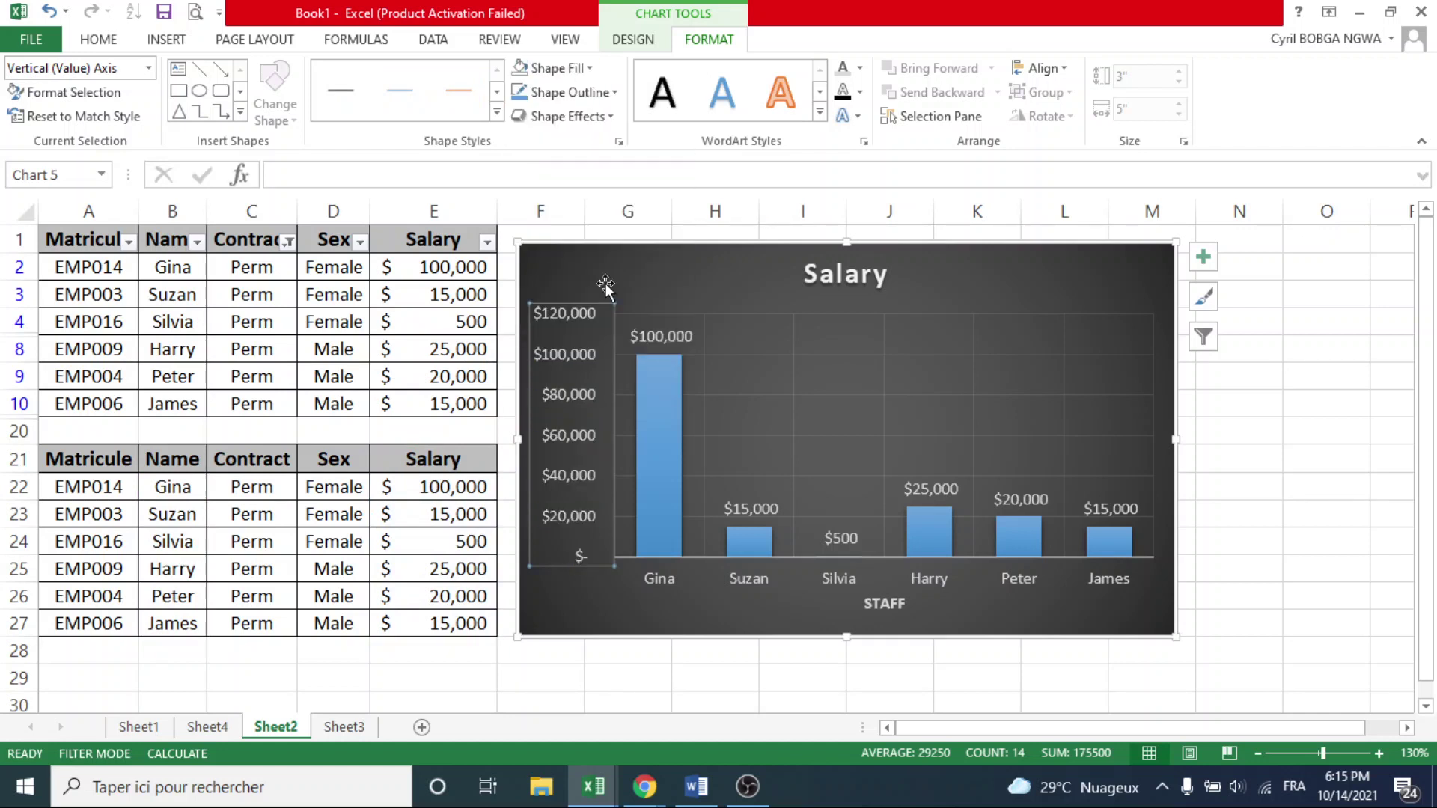
click(586, 420)
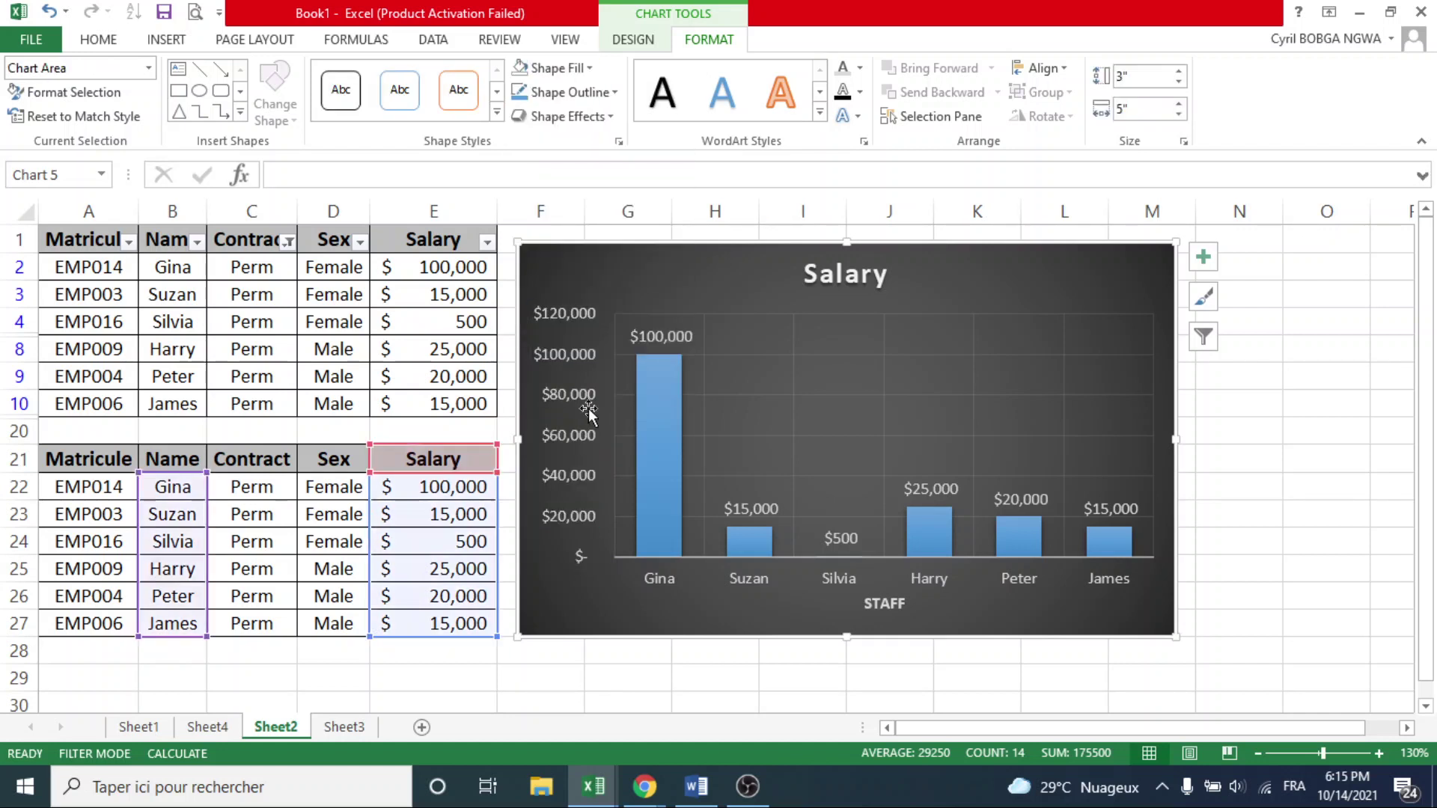
click(861, 69)
click(597, 353)
click(595, 352)
click(861, 69)
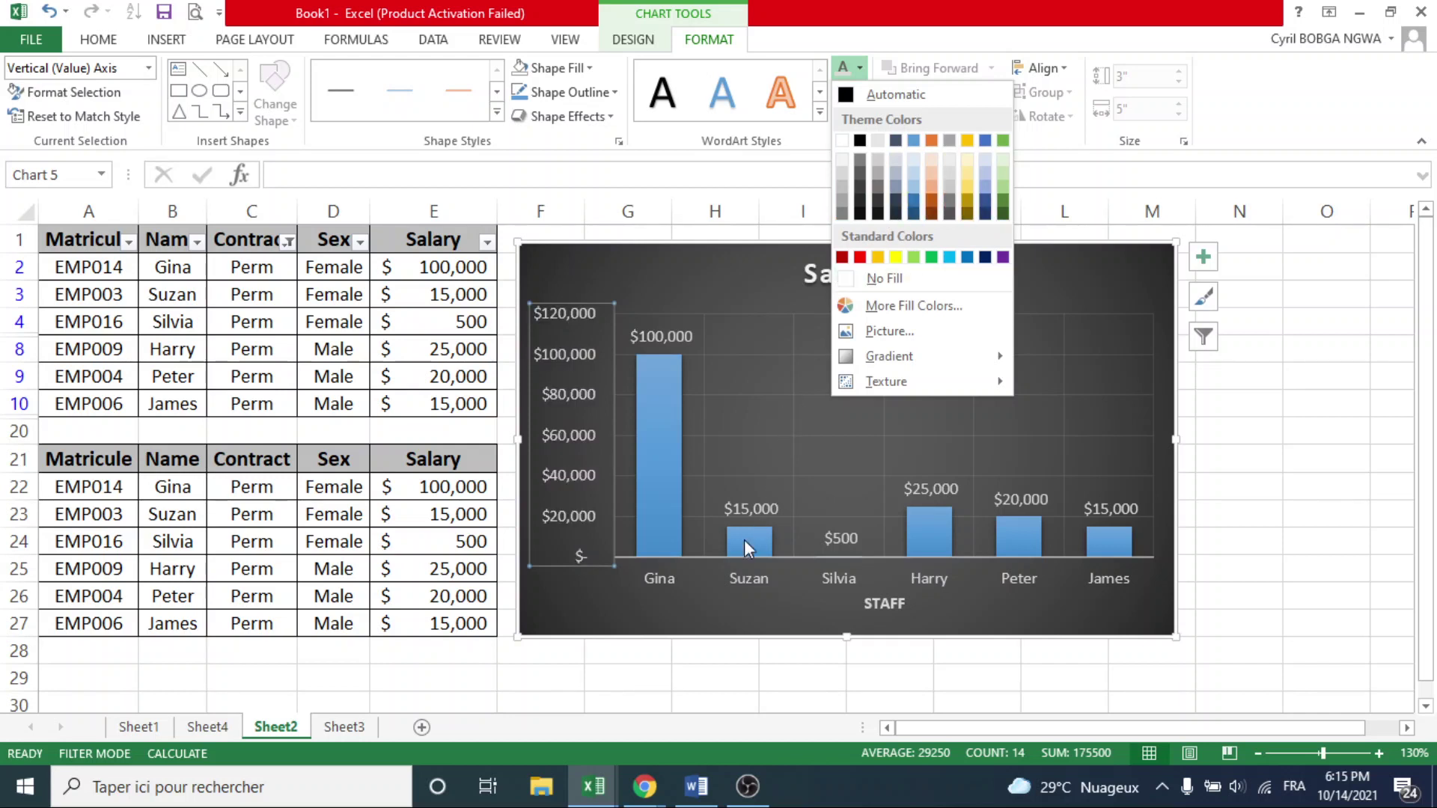
click(705, 604)
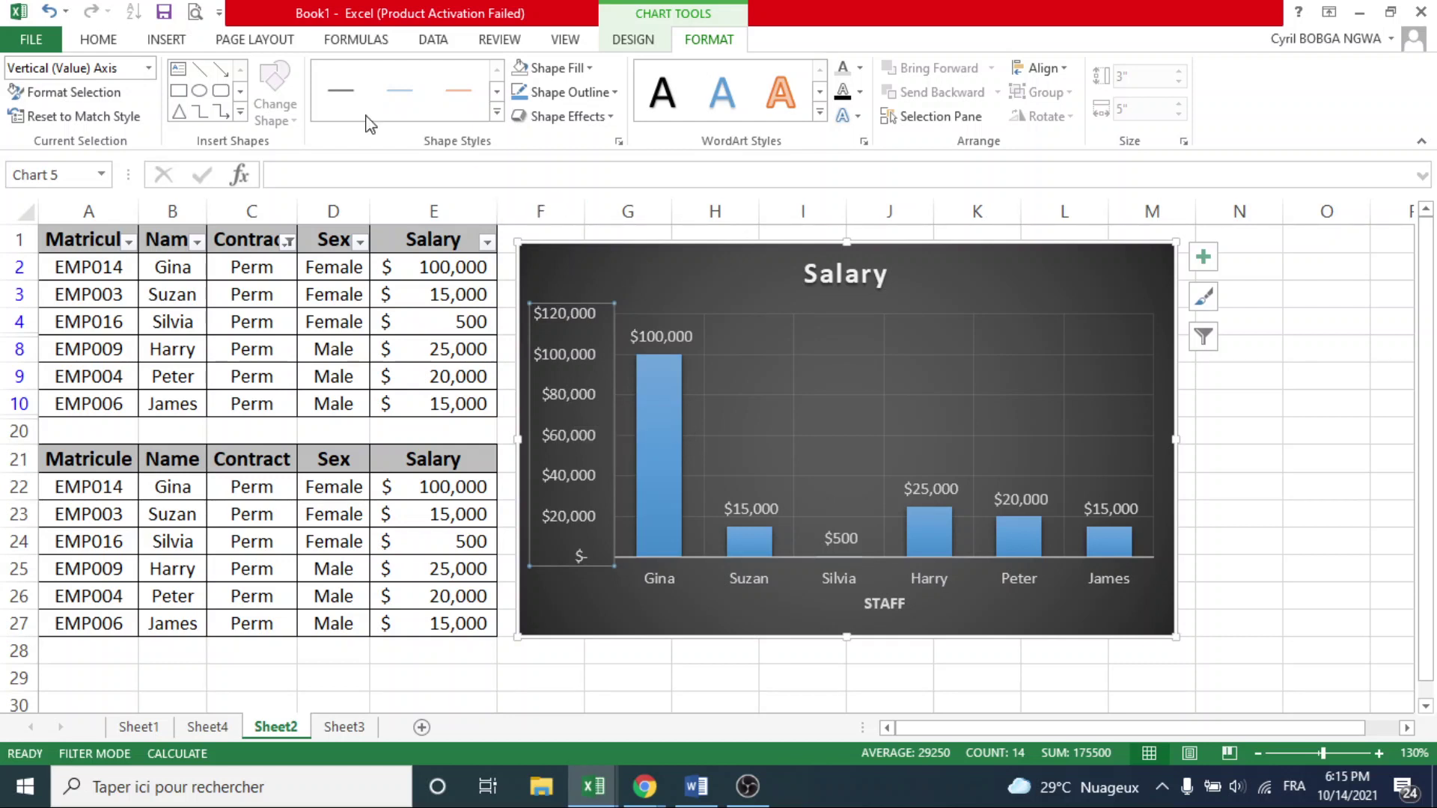
Step: Enlarge the font of the salary chart's vertical axis labels beyond 28 points
click(98, 40)
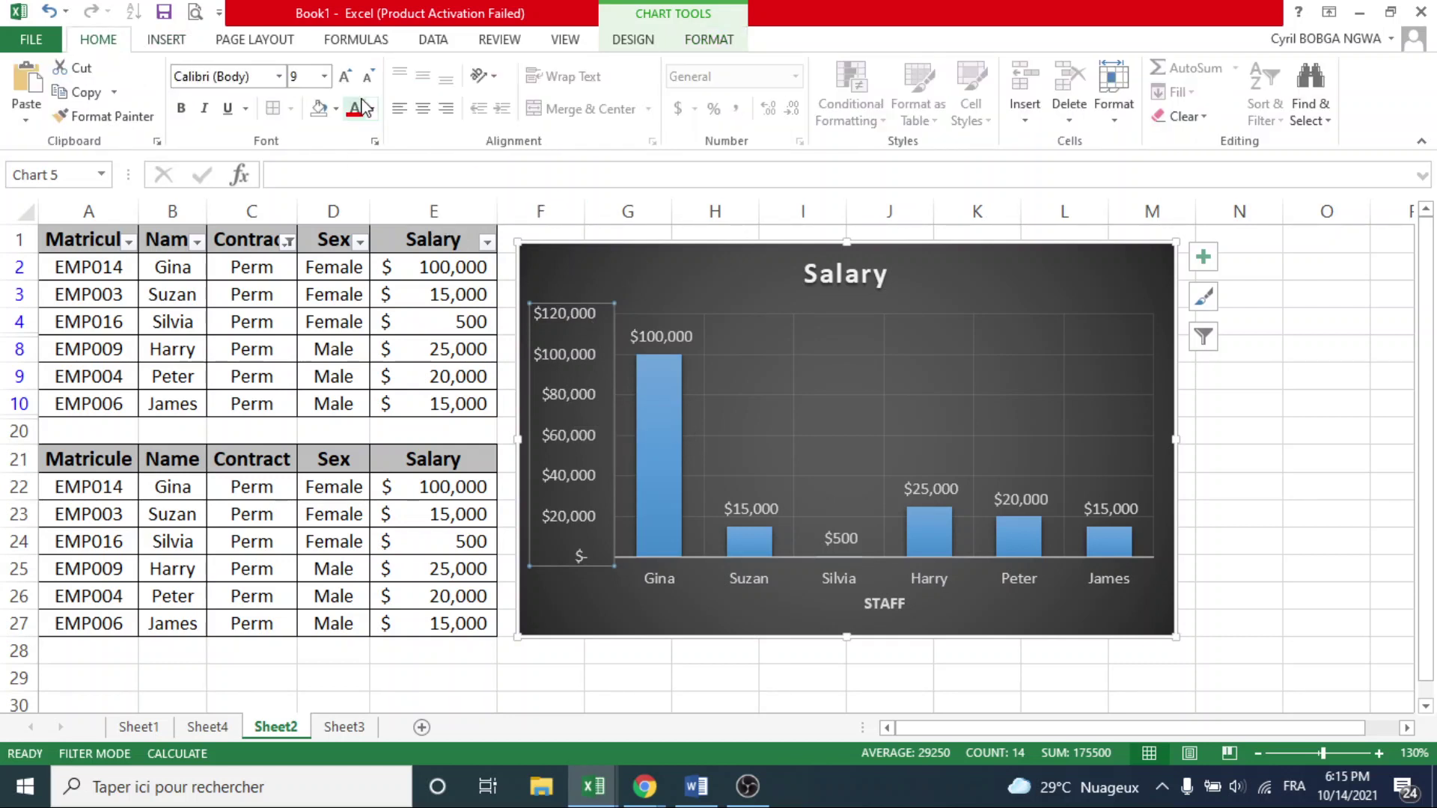
click(346, 77)
click(346, 76)
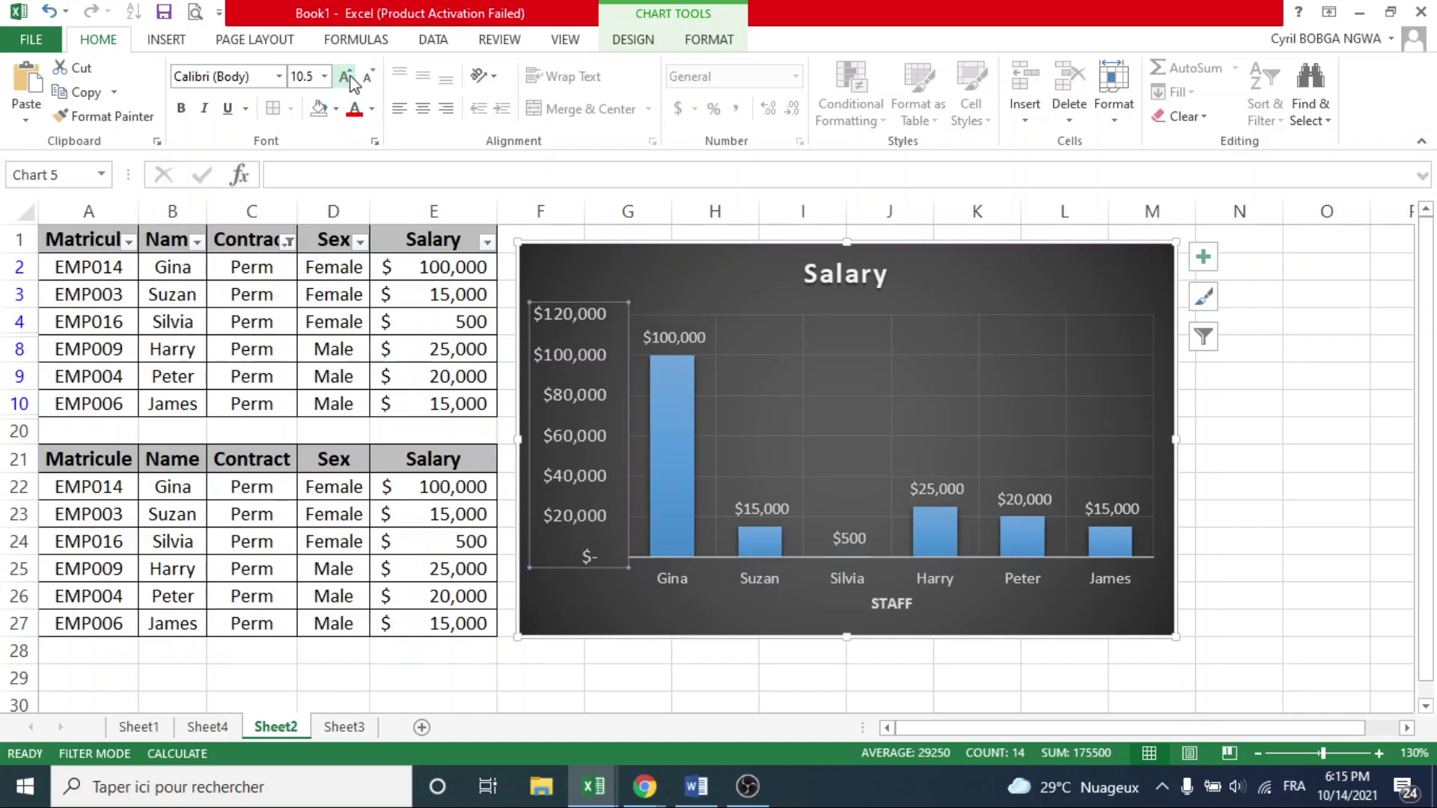
click(346, 76)
click(347, 76)
click(347, 77)
click(347, 76)
click(350, 79)
click(350, 79)
click(351, 79)
click(351, 79)
click(350, 80)
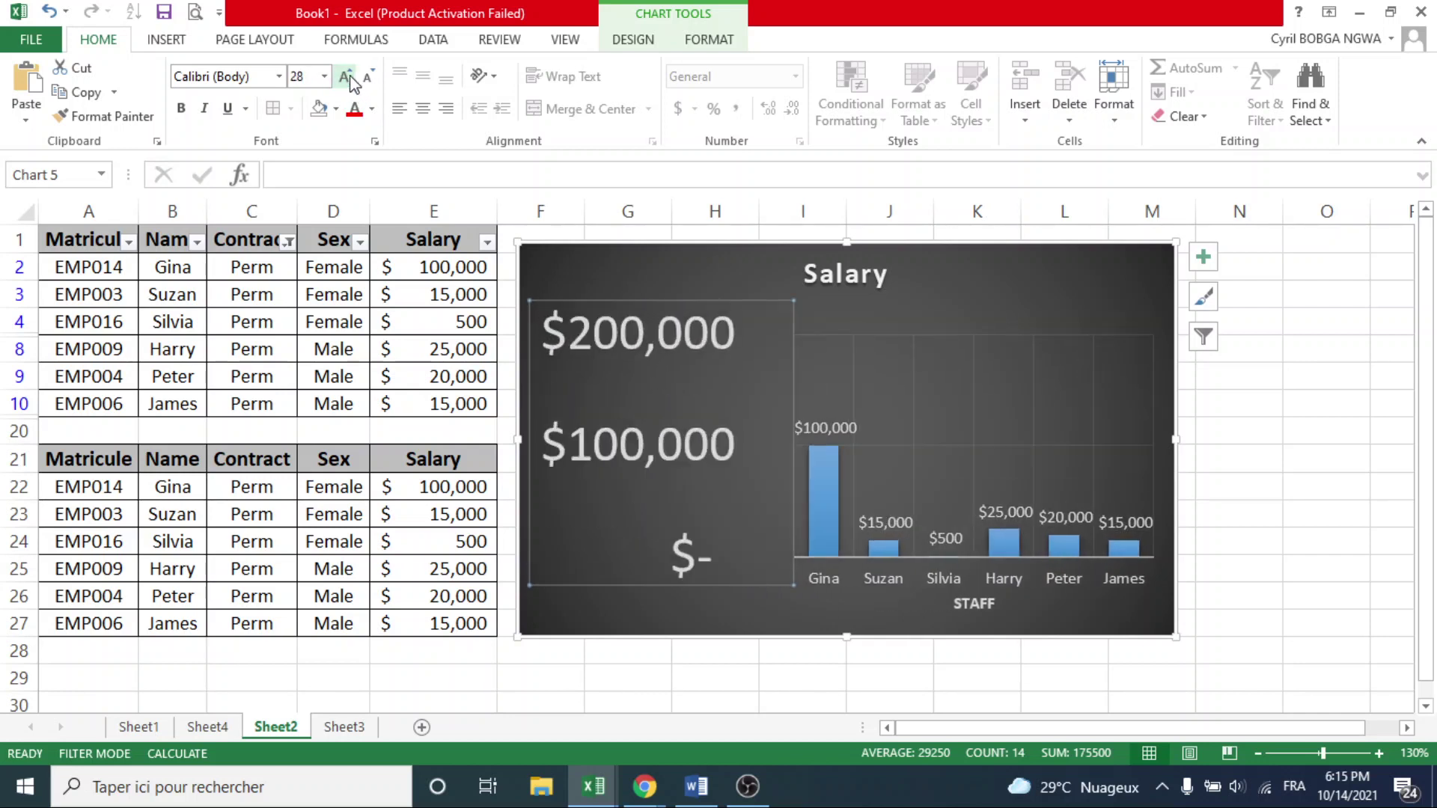
click(350, 80)
Step: Set the font size of the salary chart's vertical axis labels to 10 points
click(370, 81)
click(369, 81)
click(370, 81)
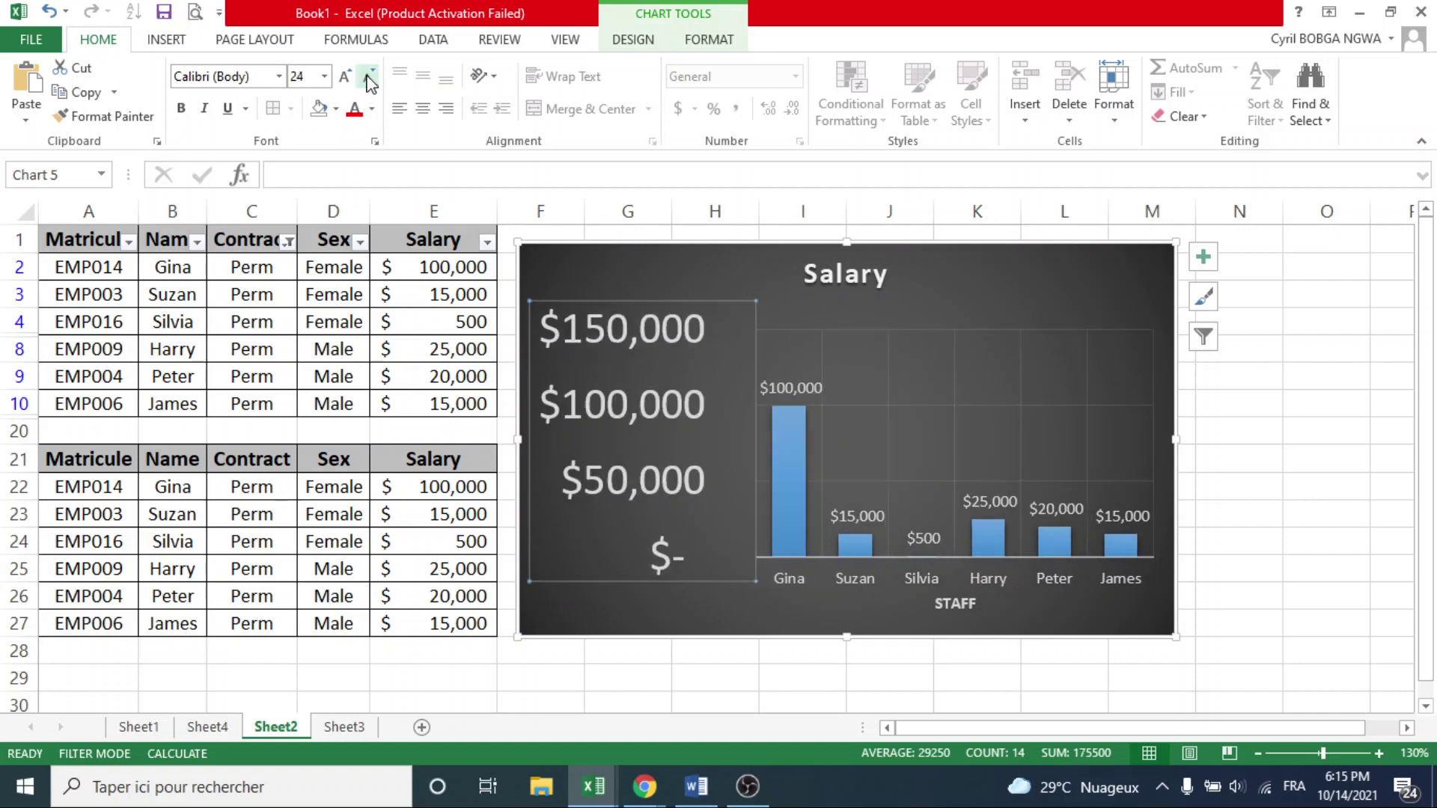
click(370, 81)
click(370, 81)
click(370, 81)
click(370, 81)
click(370, 81)
click(370, 81)
click(369, 80)
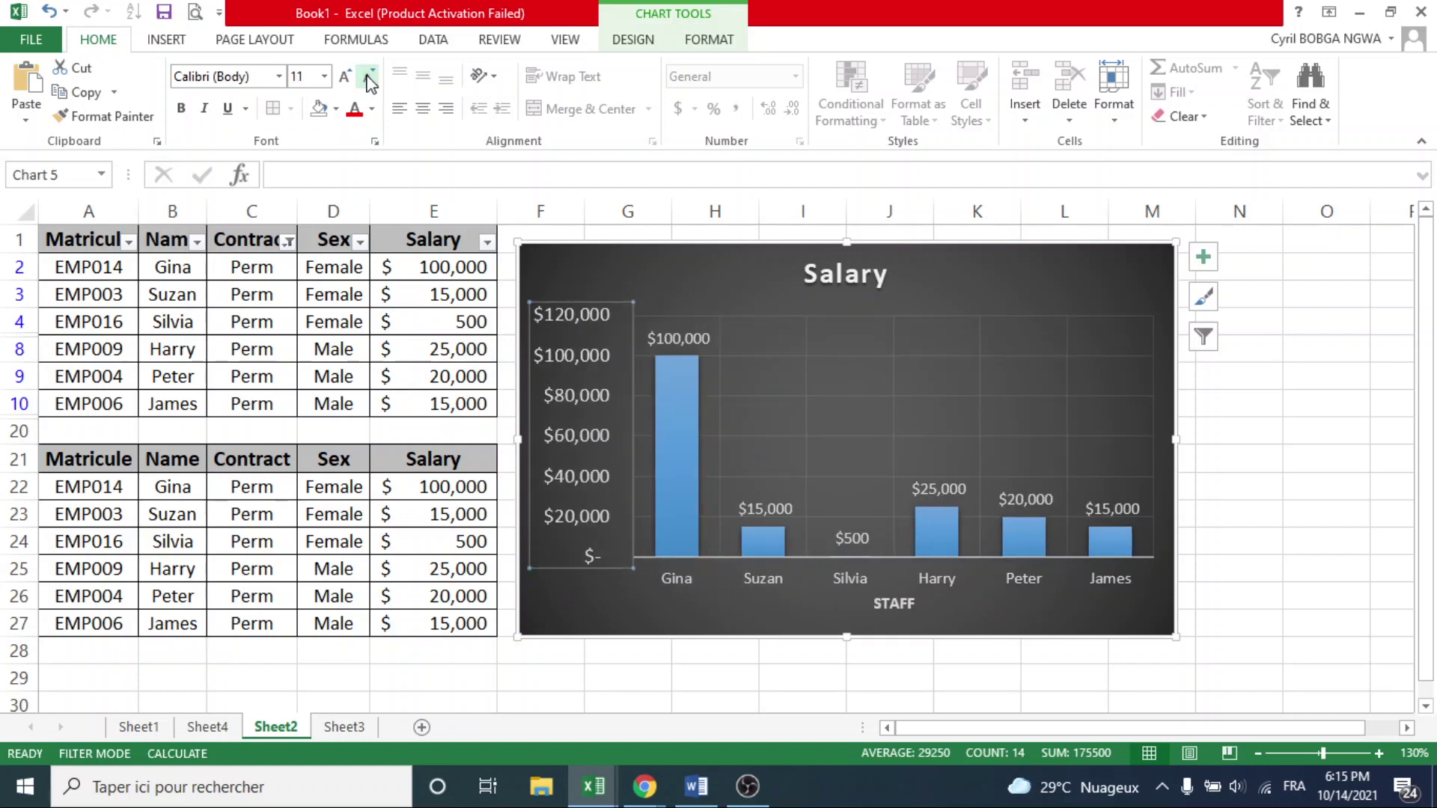
click(370, 80)
click(370, 80)
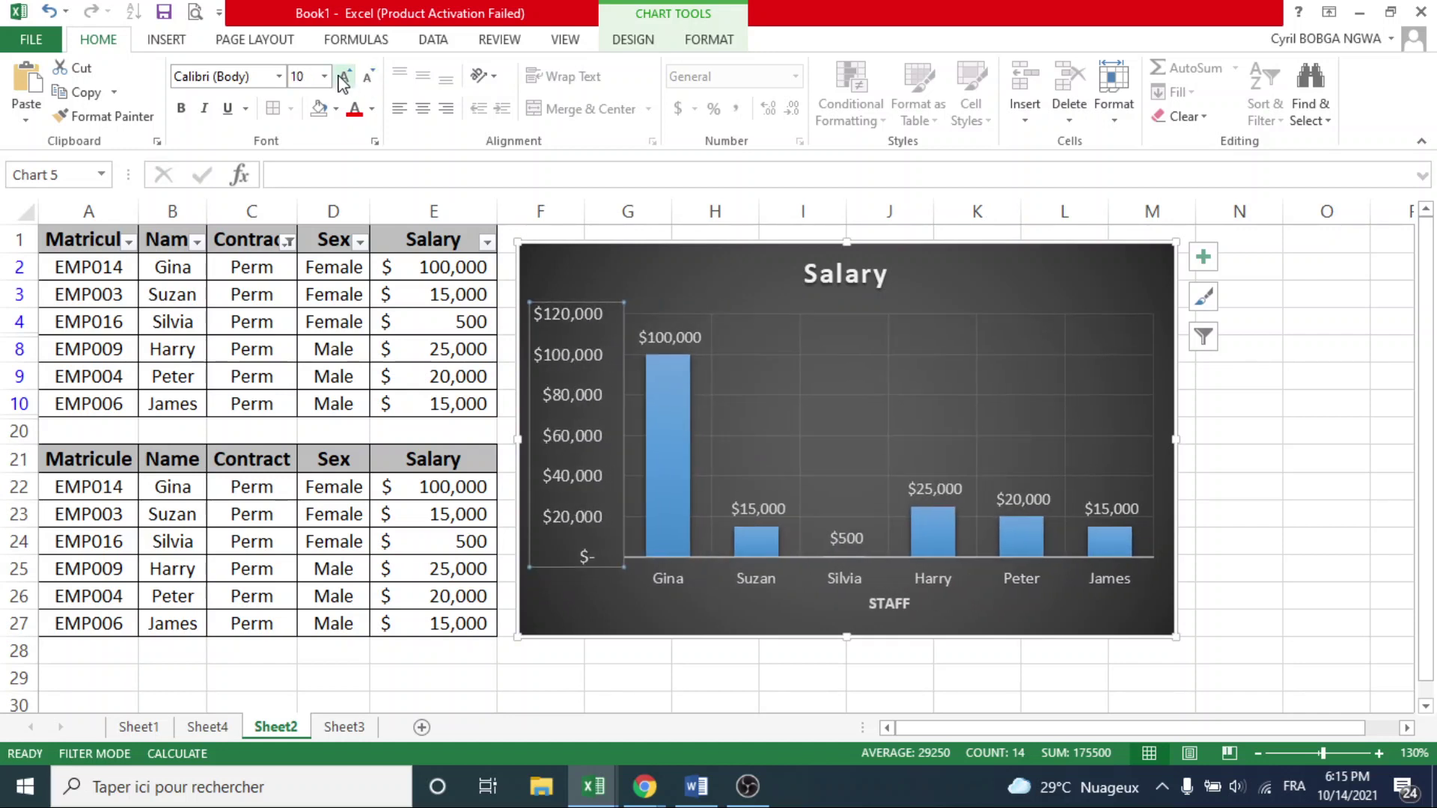
Step: Delete the whole salary chart from Sheet2
click(712, 586)
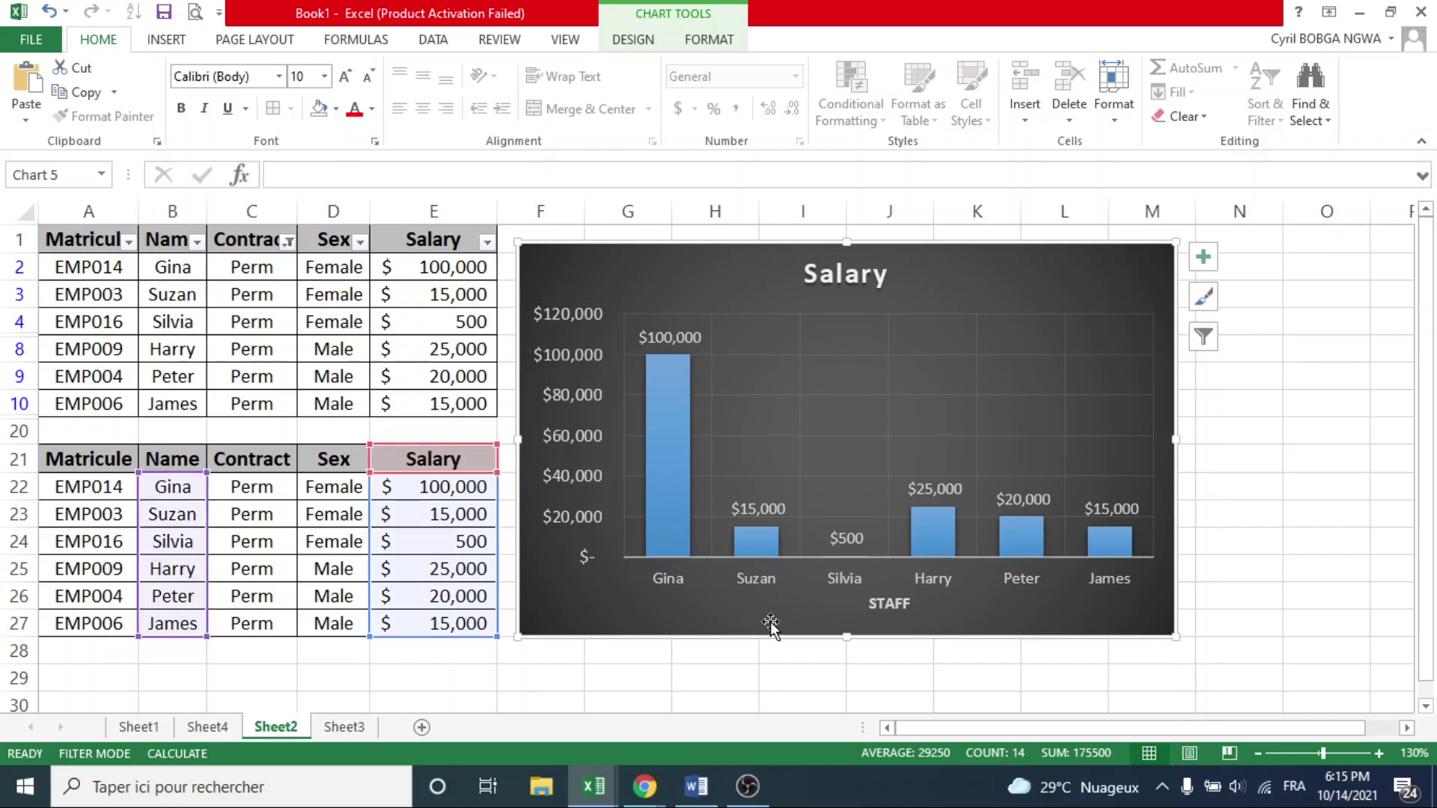
click(720, 666)
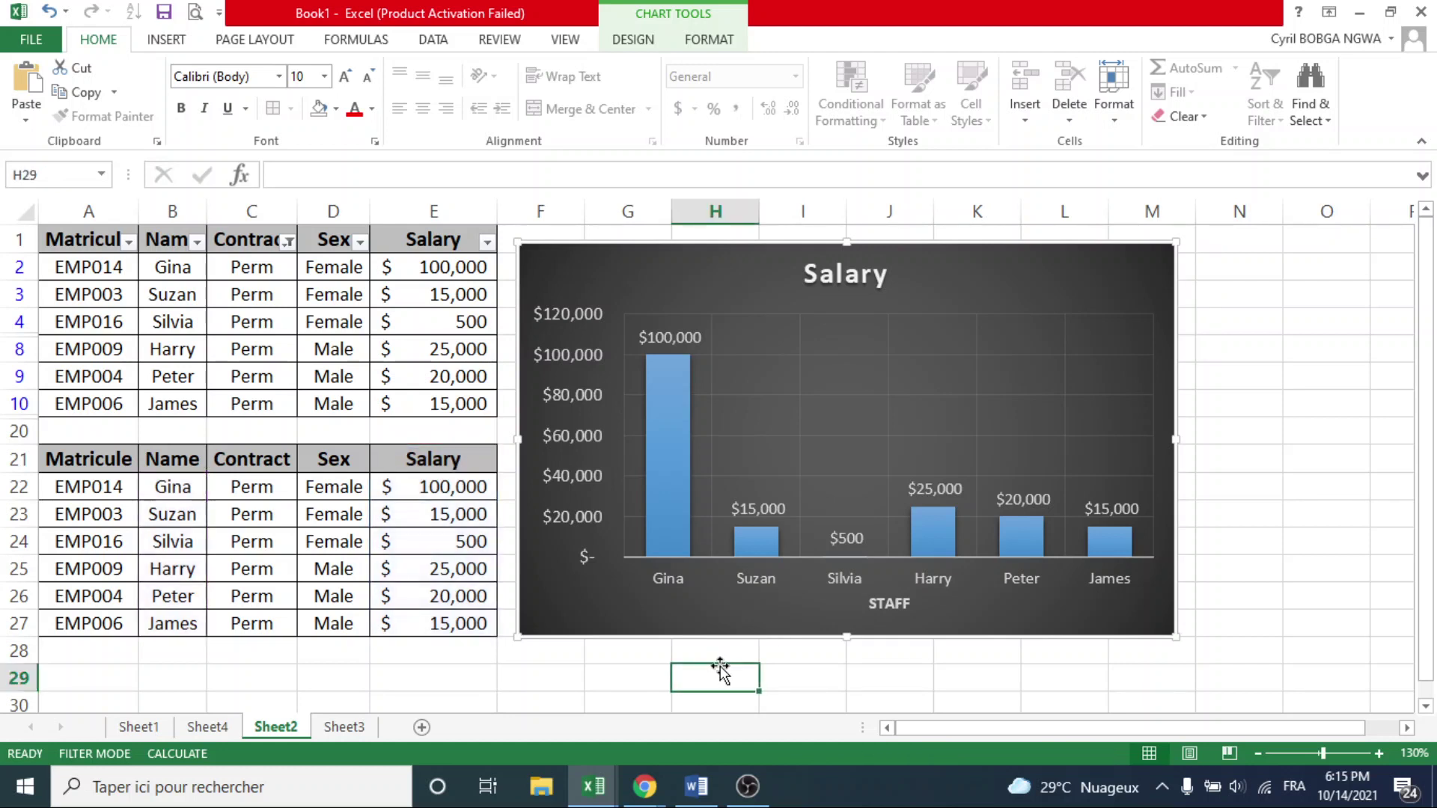
click(730, 637)
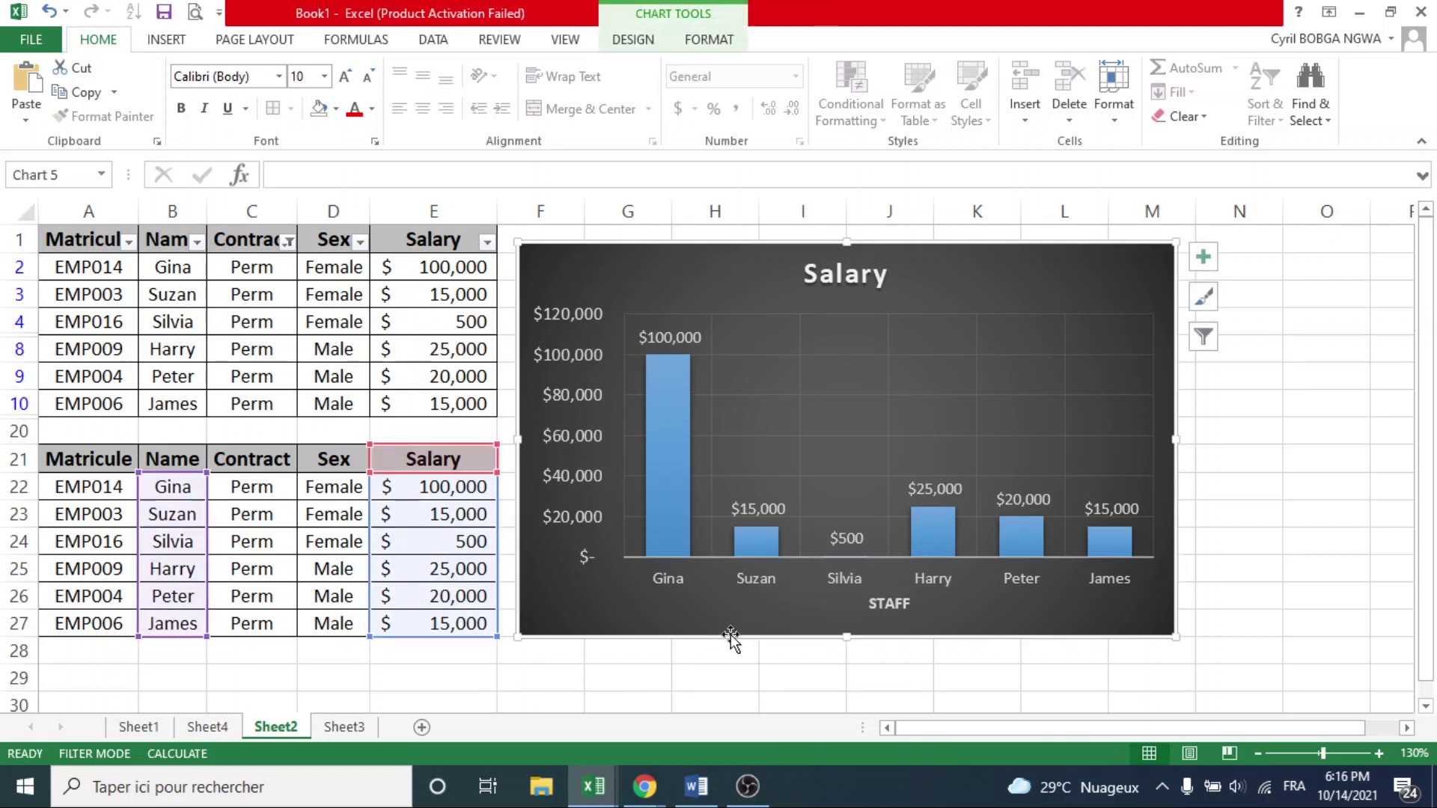
key(Delete)
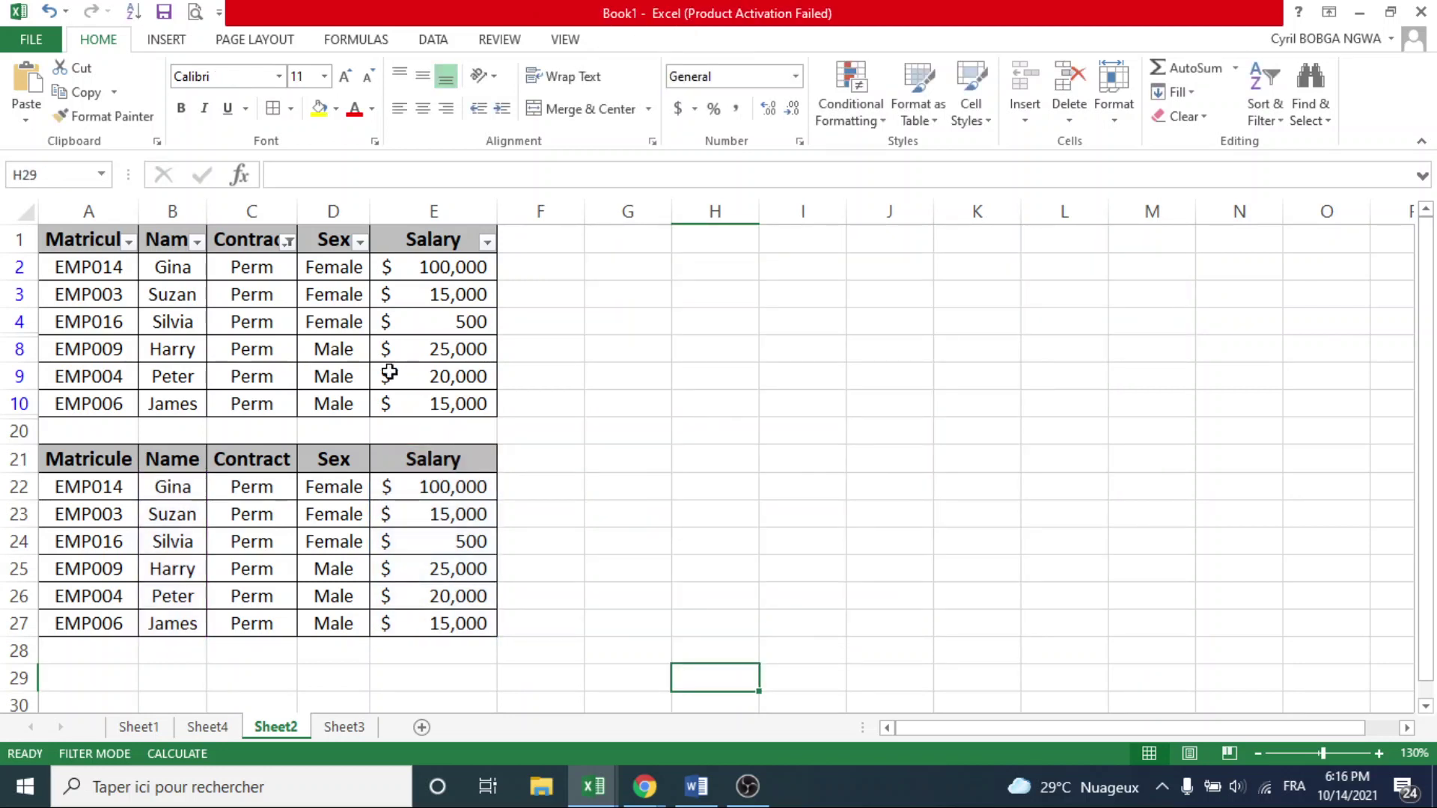
Step: Reset the Contract column's filter in the upper table to show all values, including Perm, Temp and blanks
click(288, 242)
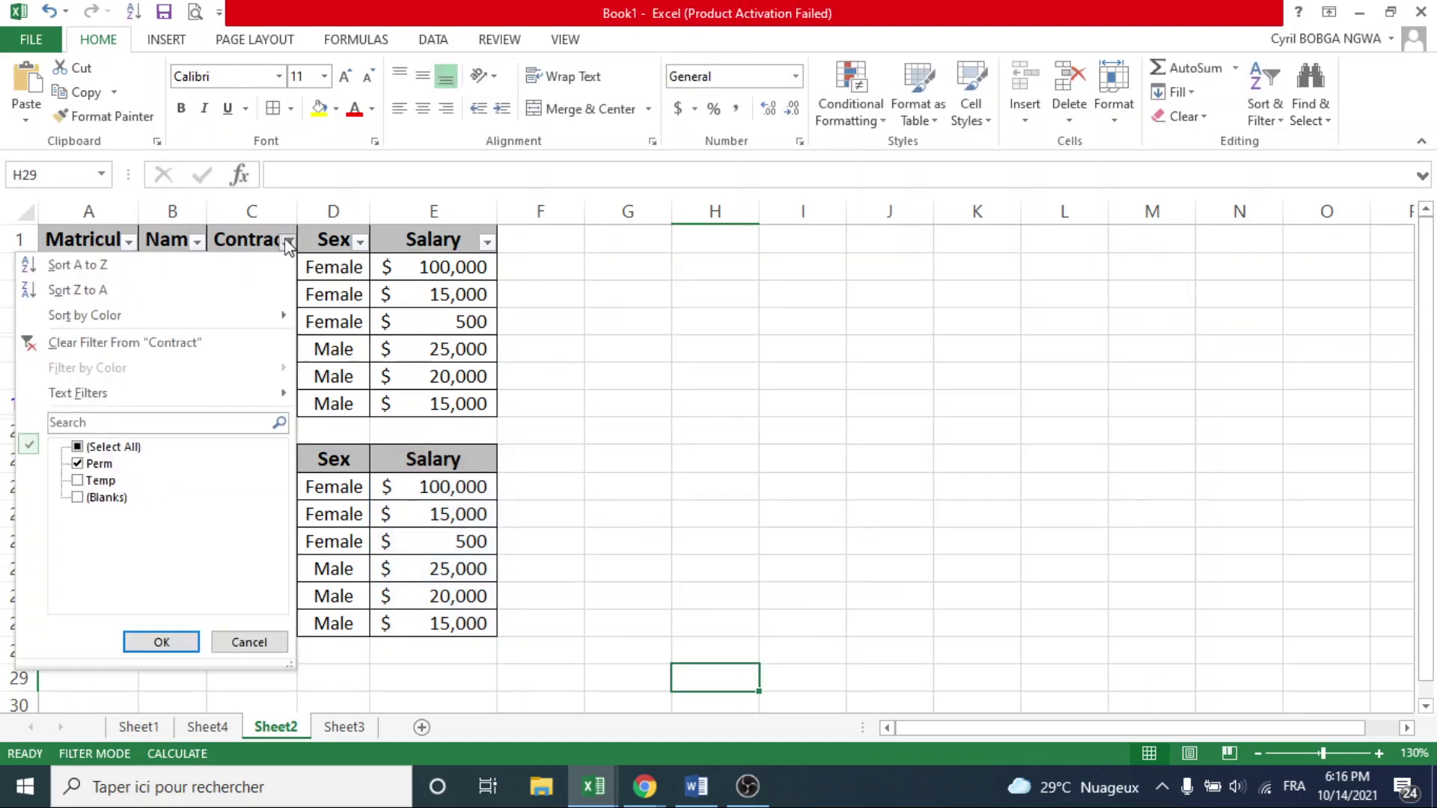
click(107, 448)
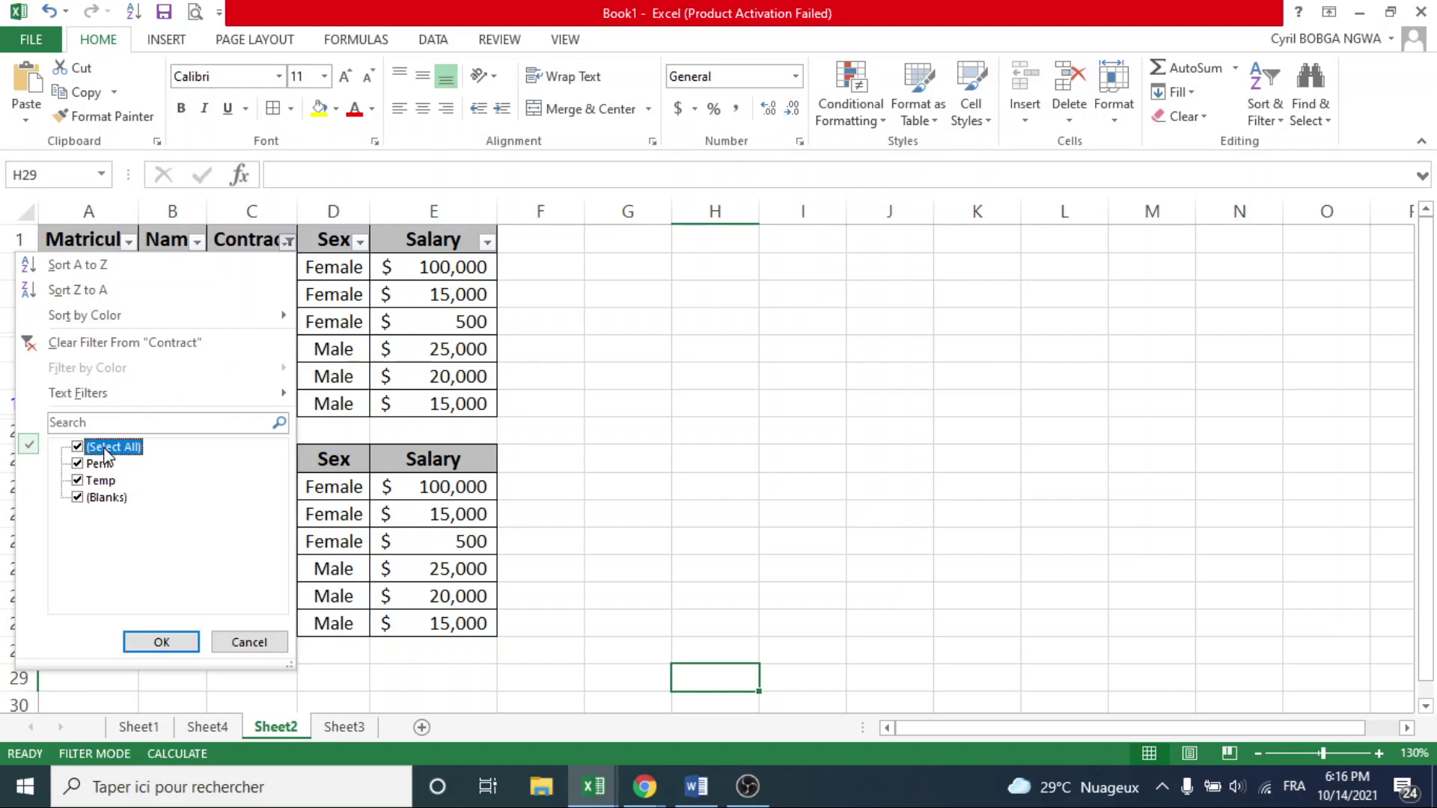
click(161, 642)
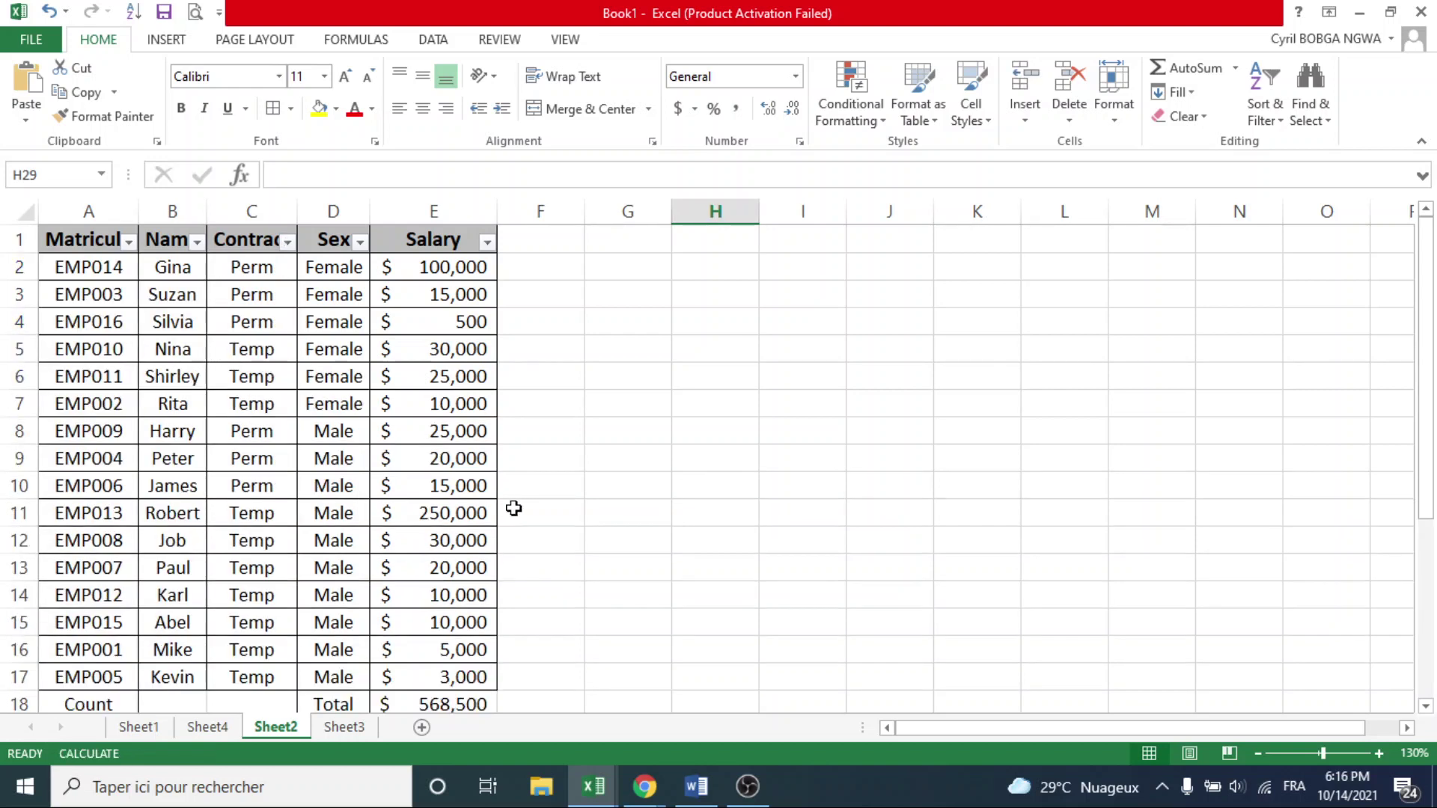
Step: Clear the existing Count and Total entries from the summary row directly below the upper staff table
mouse_move(1424, 414)
mouse_down()
mouse_move(1426, 508)
mouse_move(1417, 393)
mouse_up()
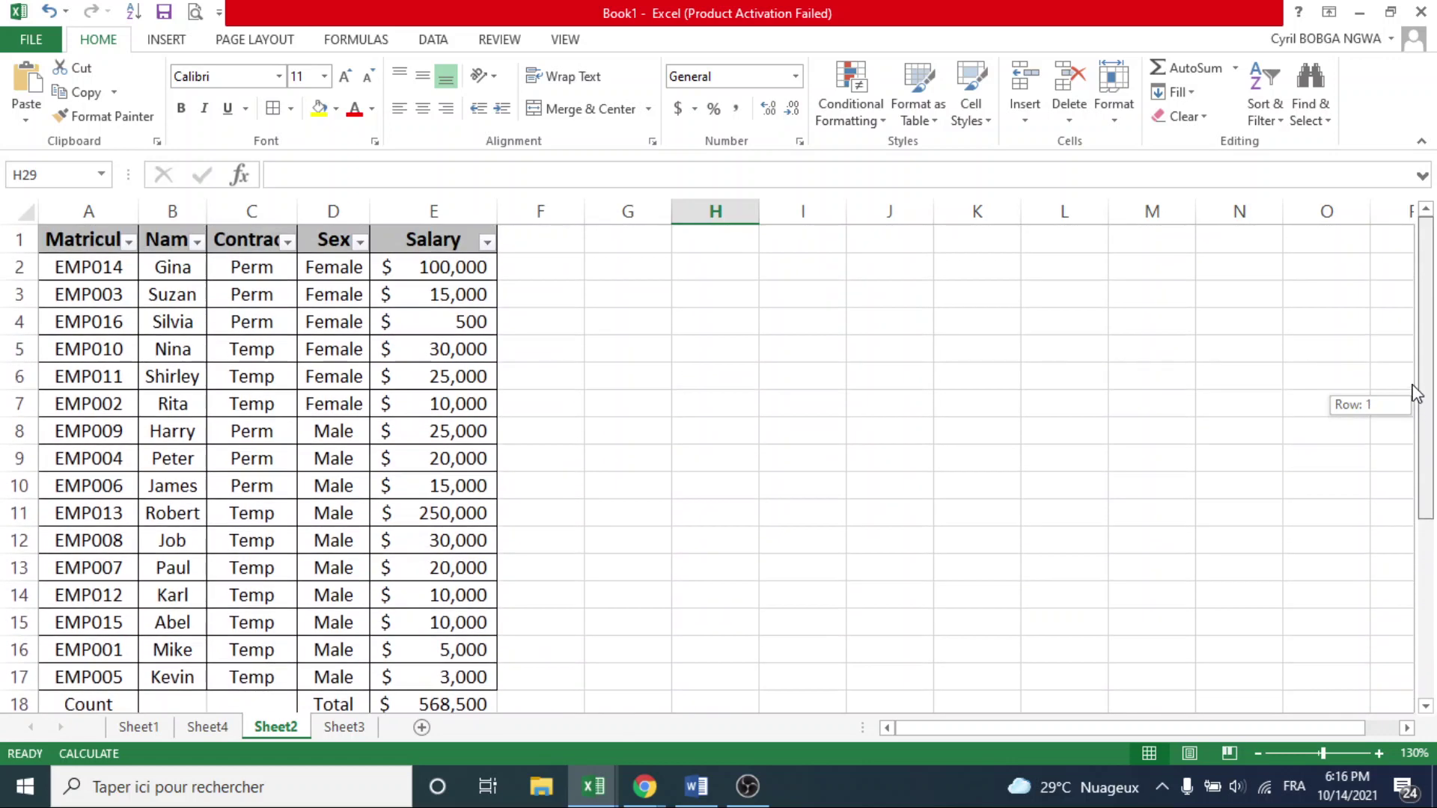
click(102, 697)
drag(102, 698, 447, 652)
key(Delete)
click(347, 621)
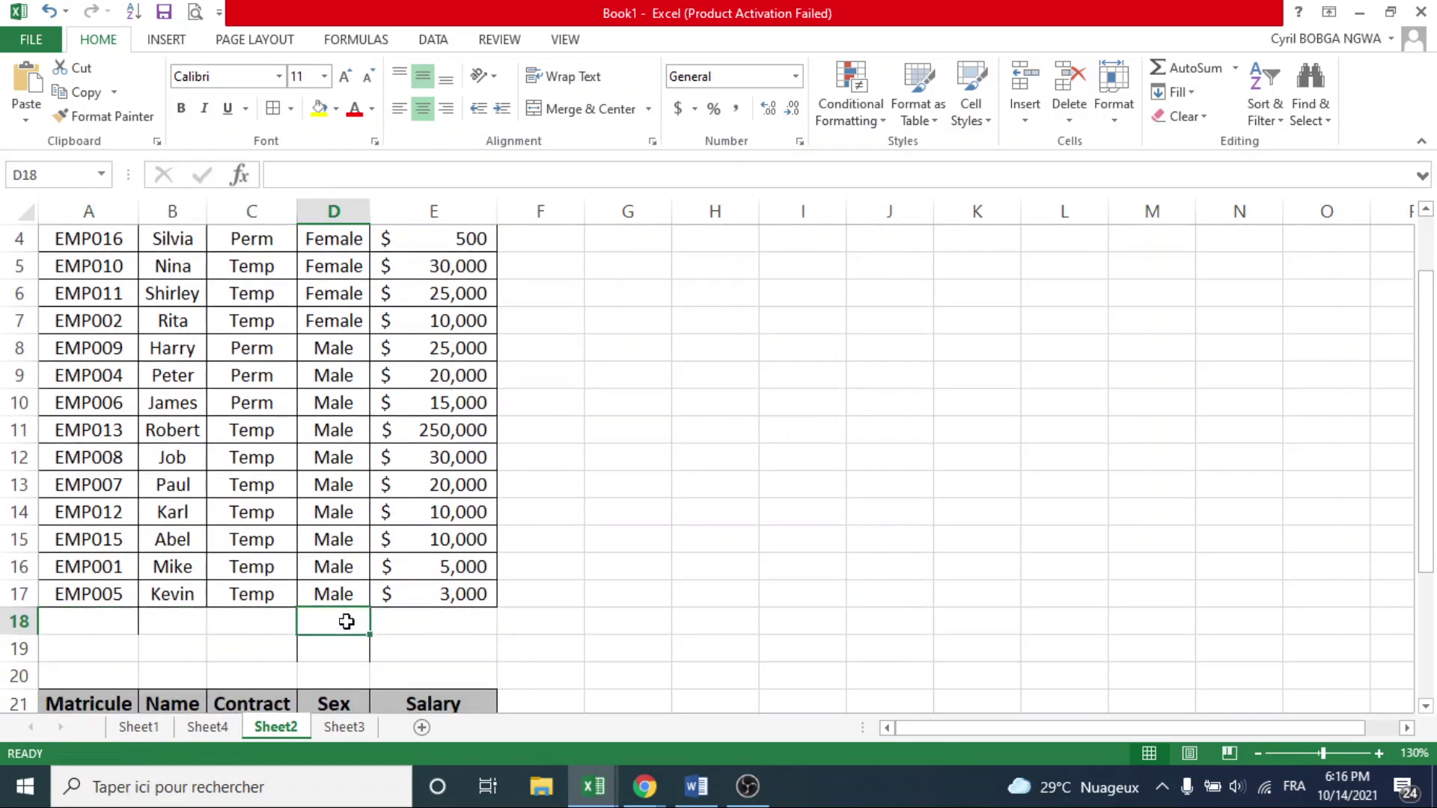
Step: Enter the label TOTAL in cell D18, below the upper table's Sex column
drag(1425, 542, 1426, 504)
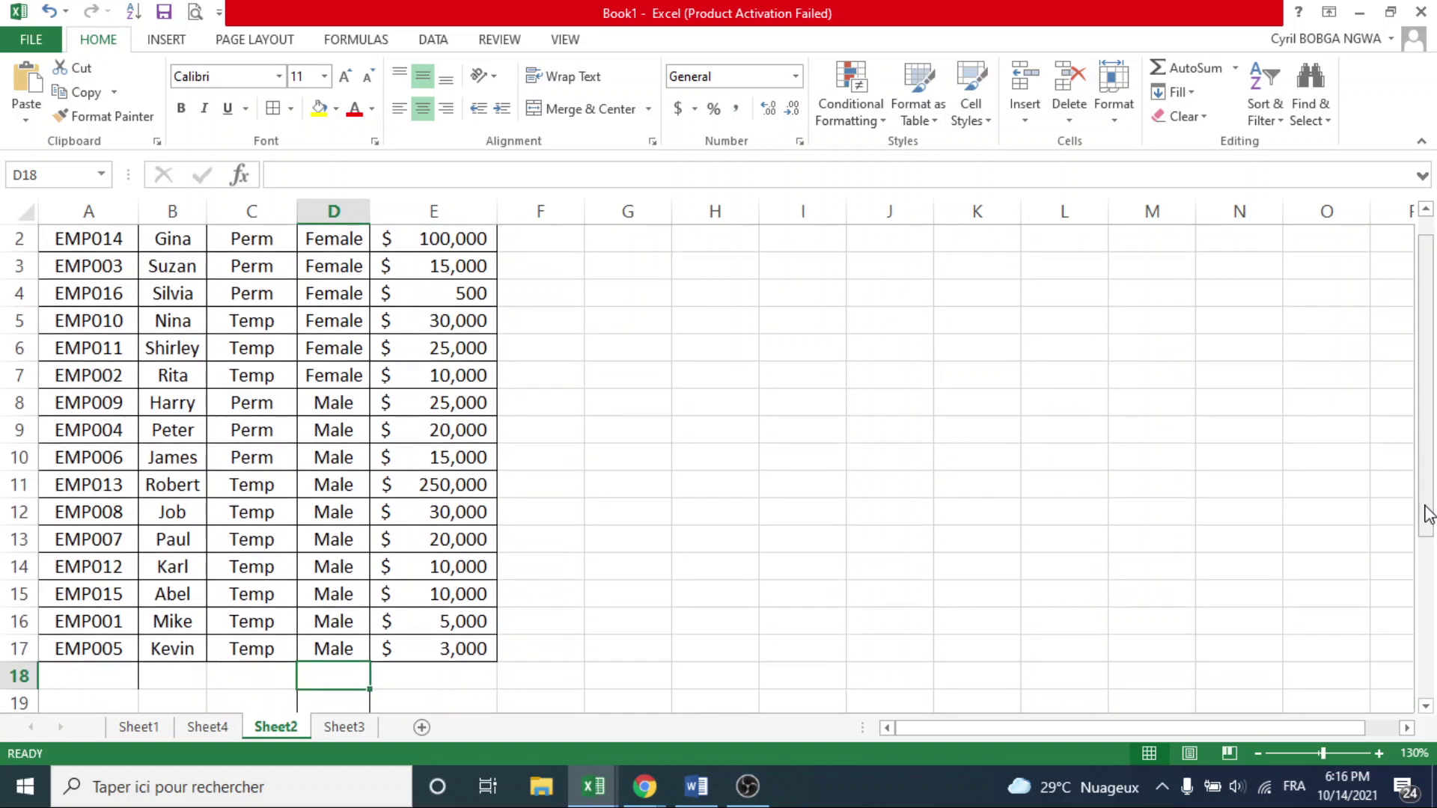
click(401, 669)
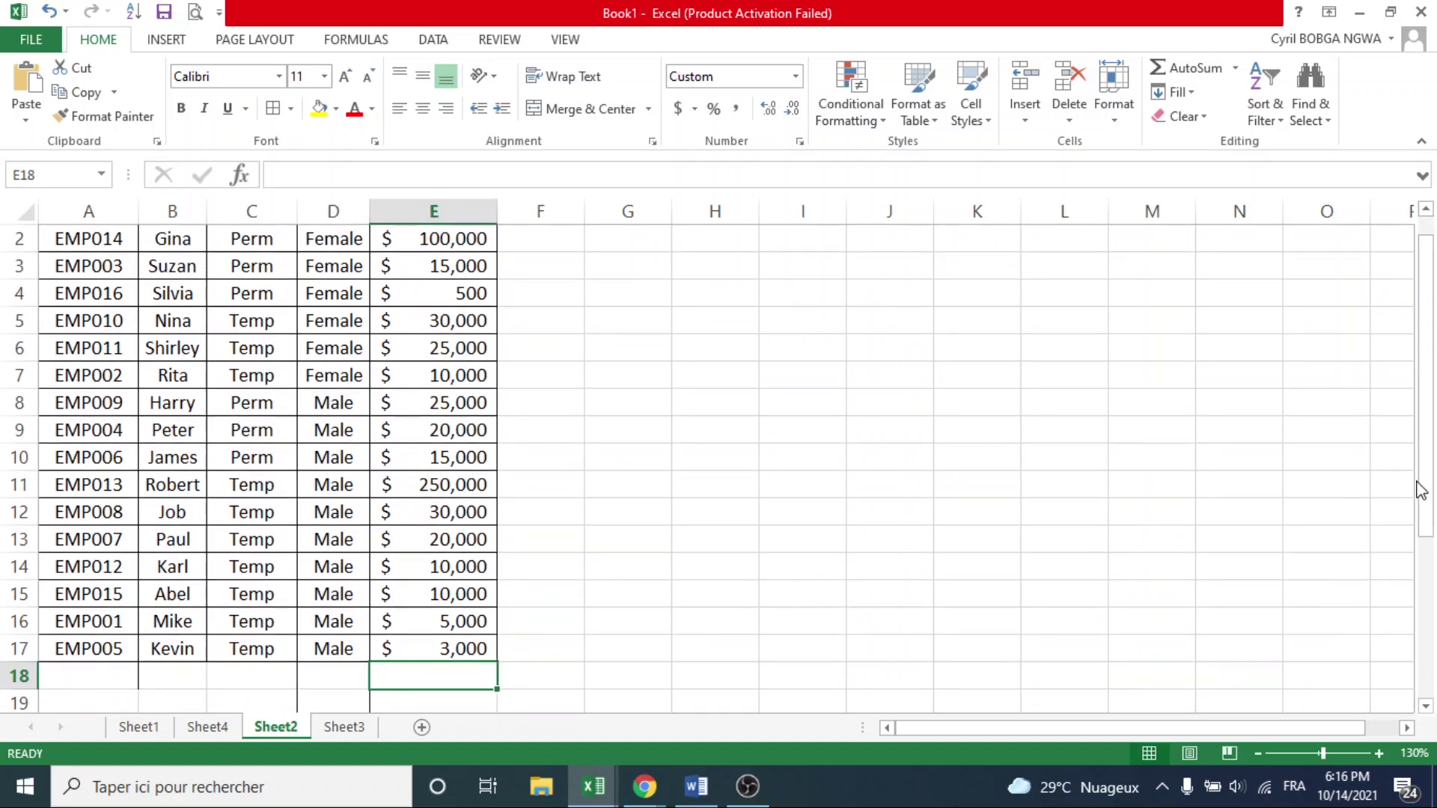
mouse_move(1426, 481)
mouse_down()
mouse_move(1426, 419)
mouse_move(1425, 500)
mouse_up()
click(309, 654)
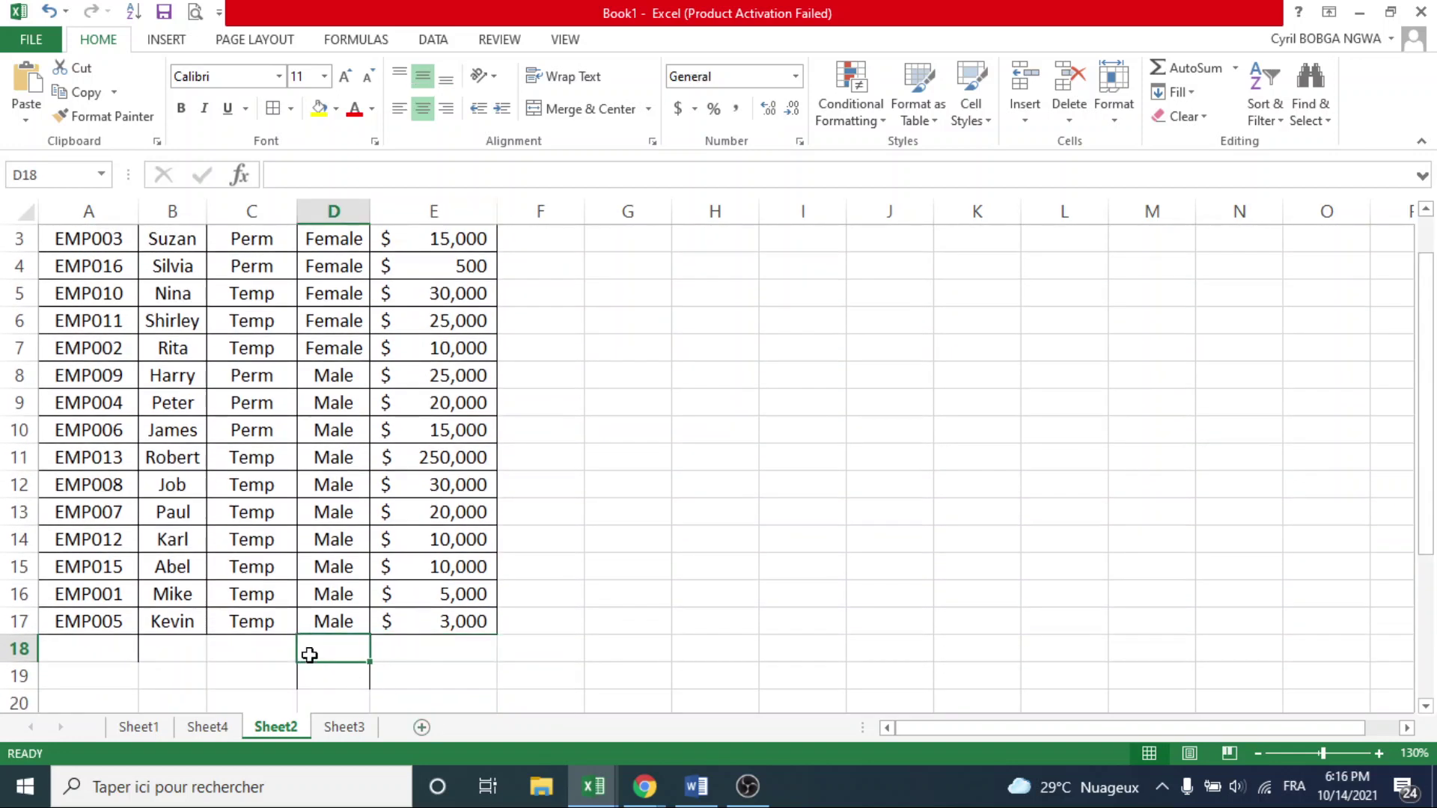
text(TOTAL)
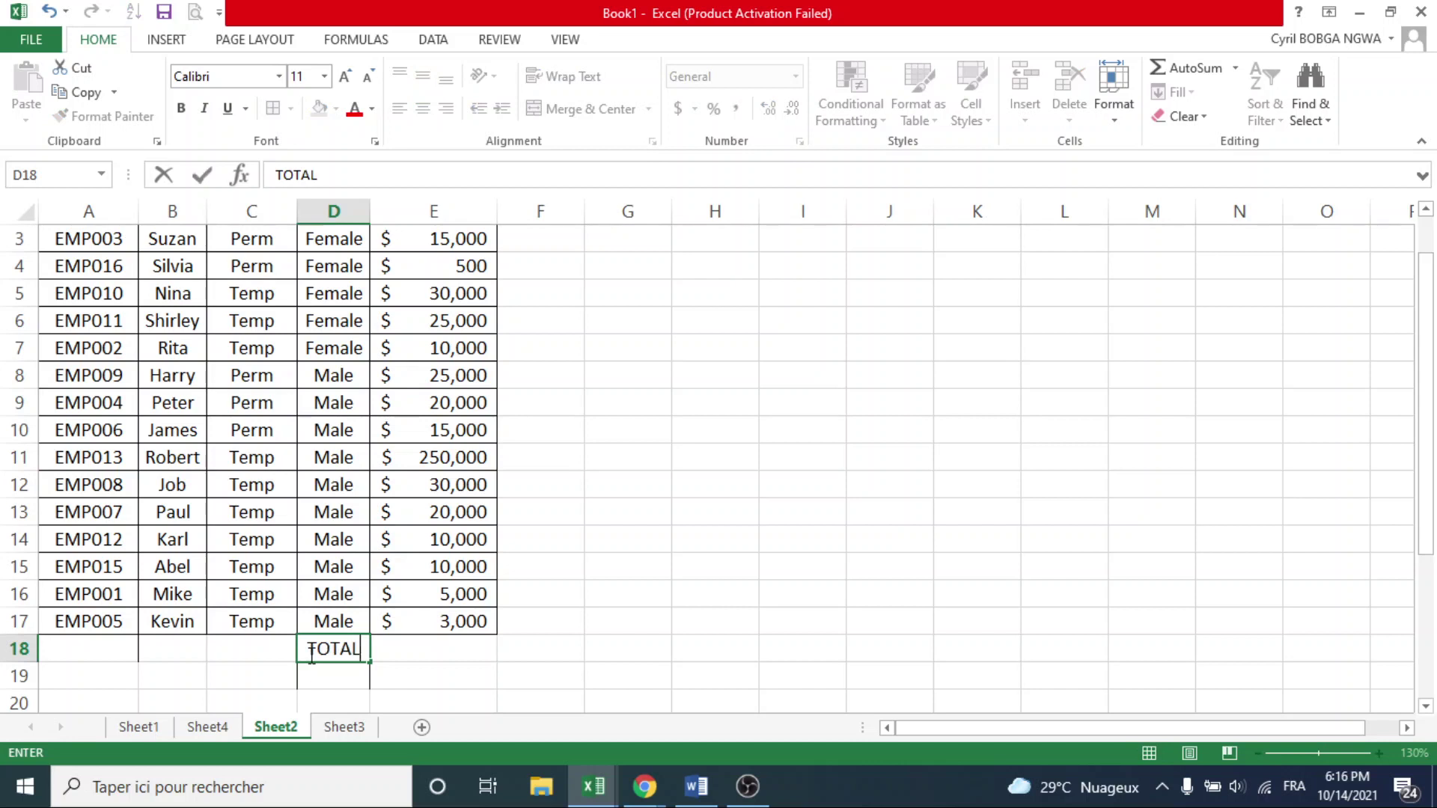
click(449, 656)
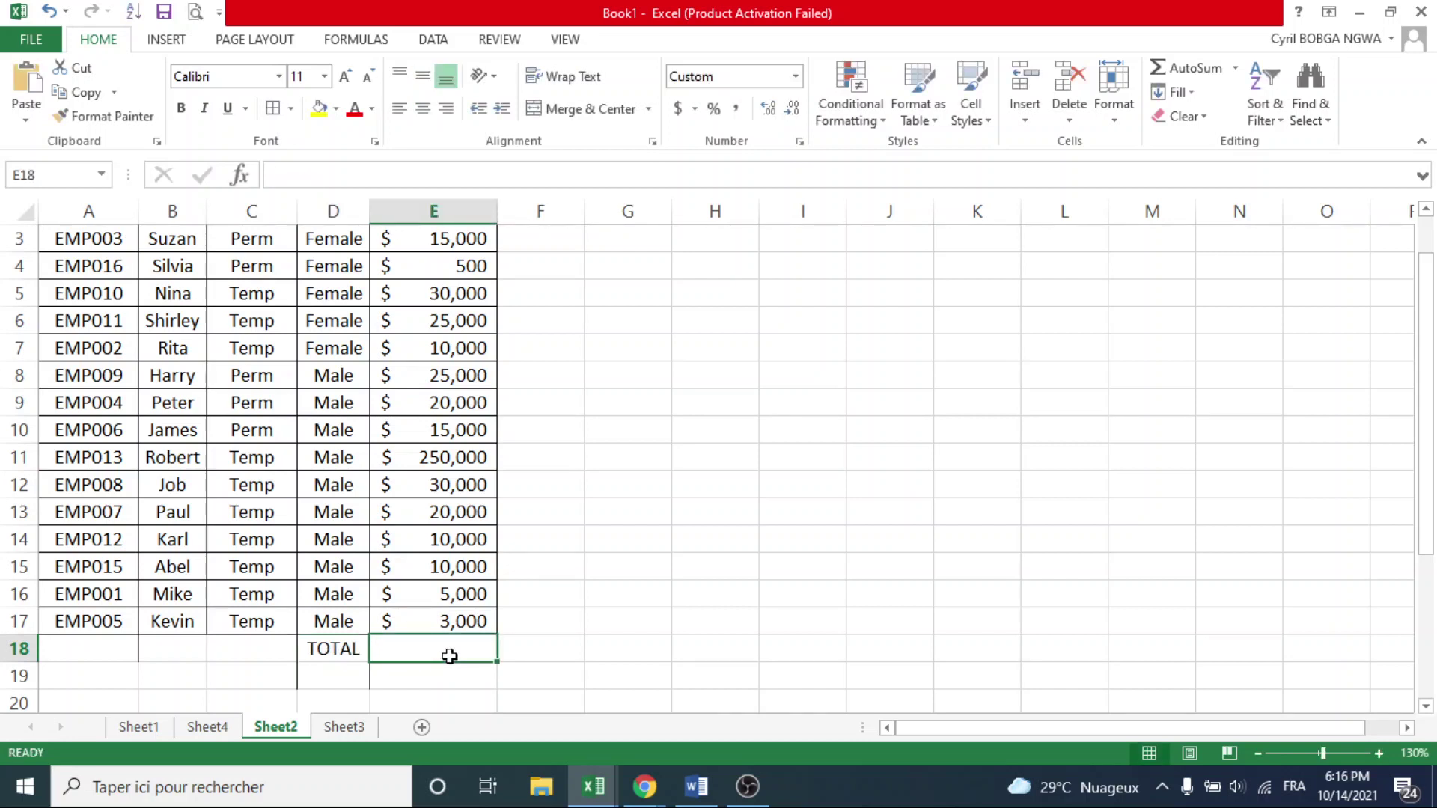
text(+)
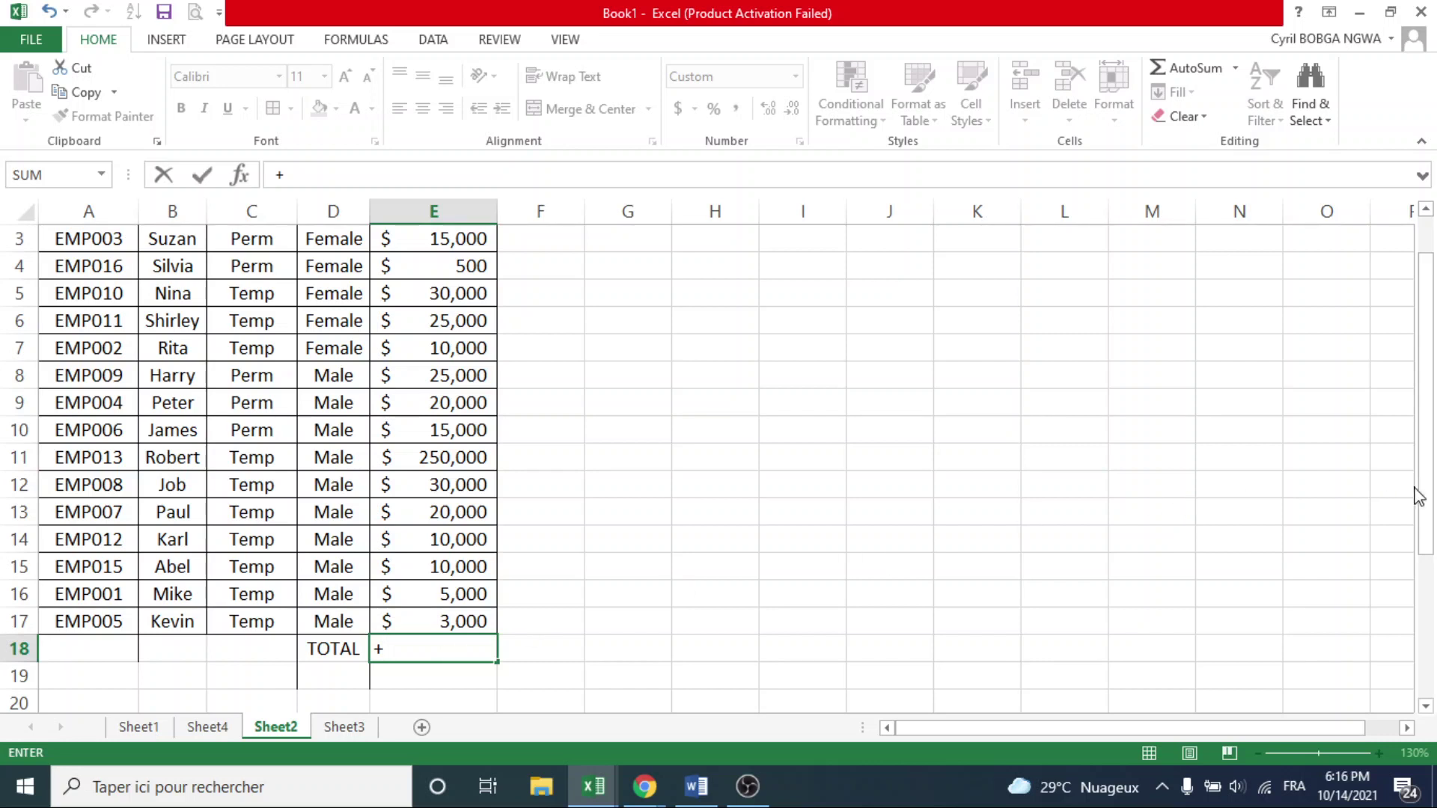
drag(1422, 492, 1396, 391)
click(445, 261)
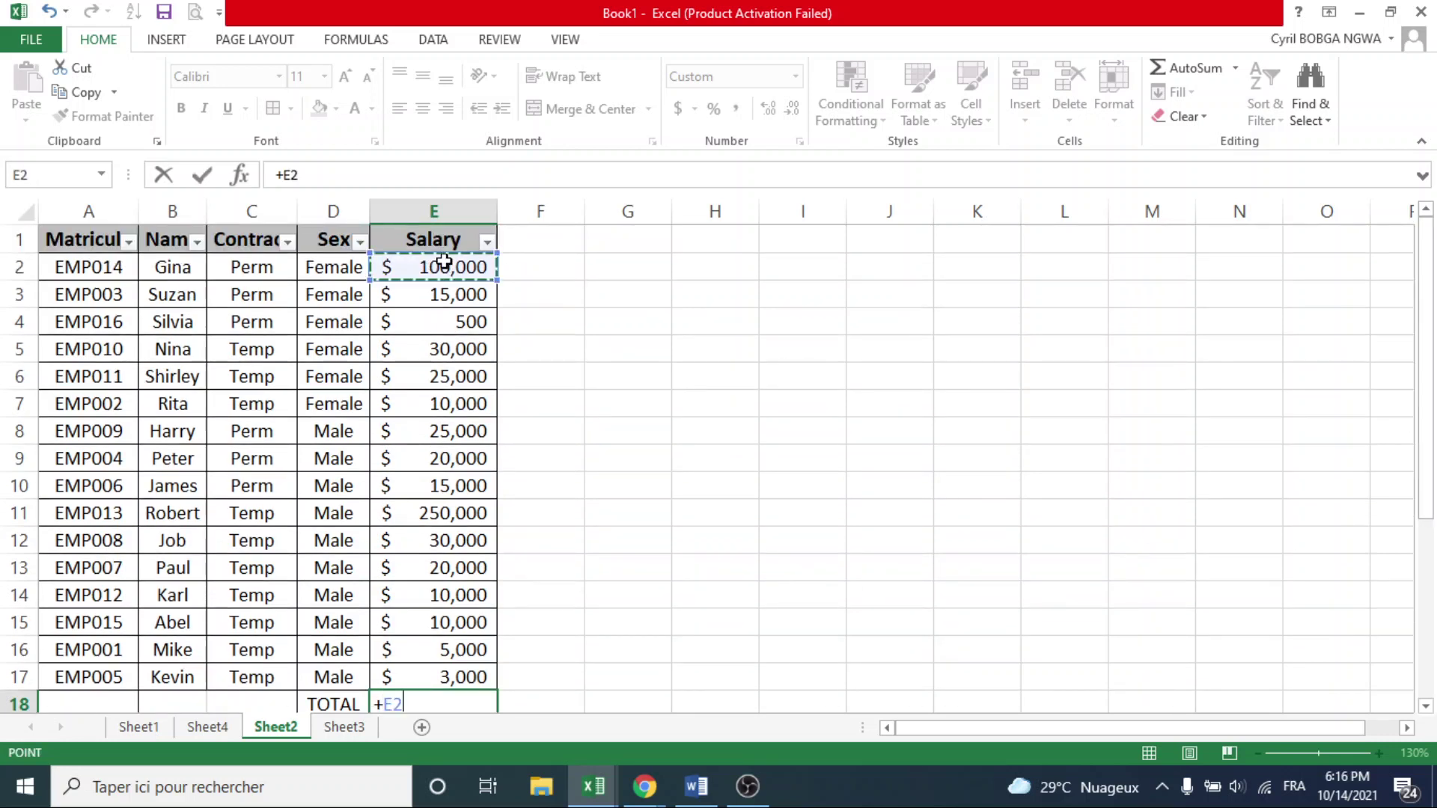
text(+)
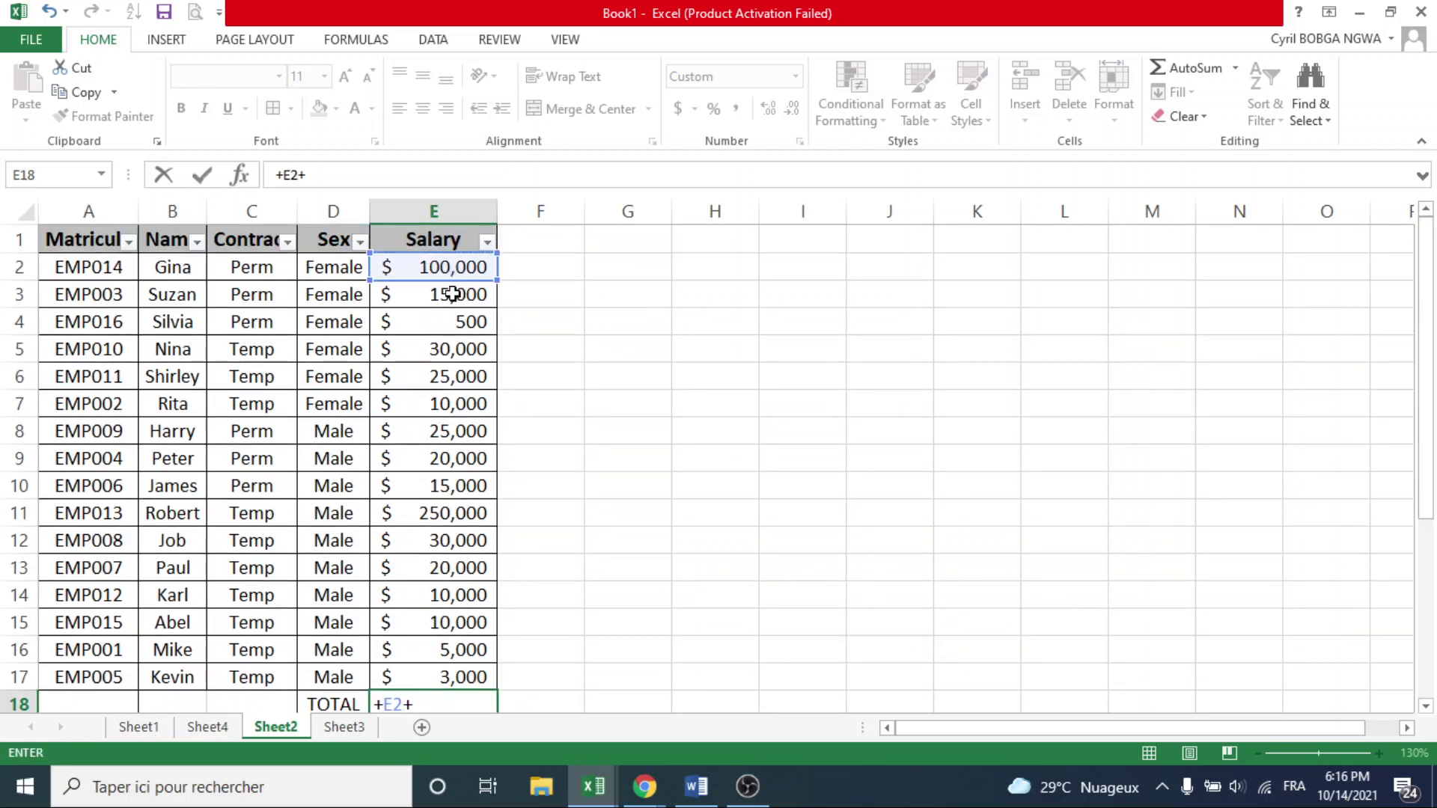
click(452, 294)
text(+)
click(447, 324)
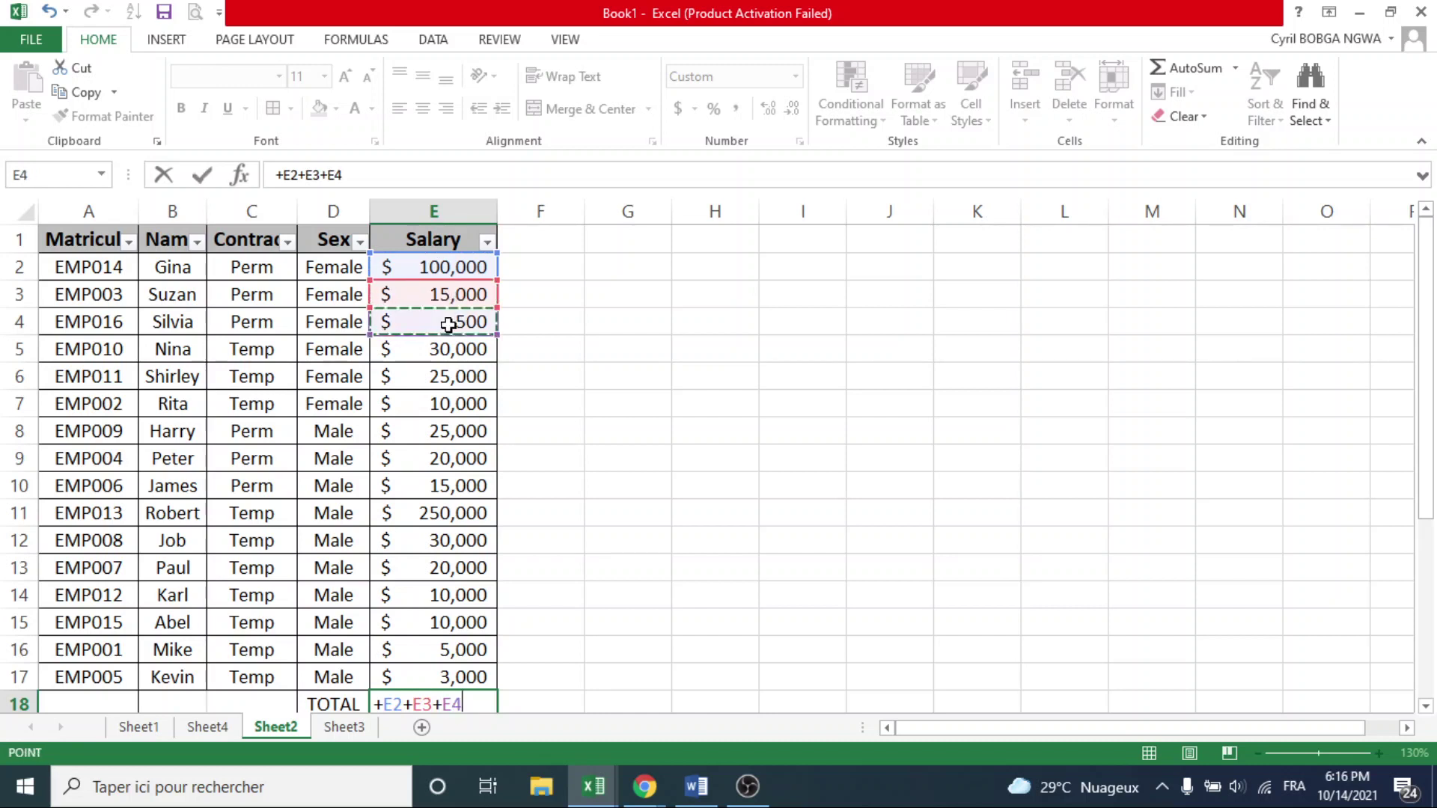
text(+)
click(443, 345)
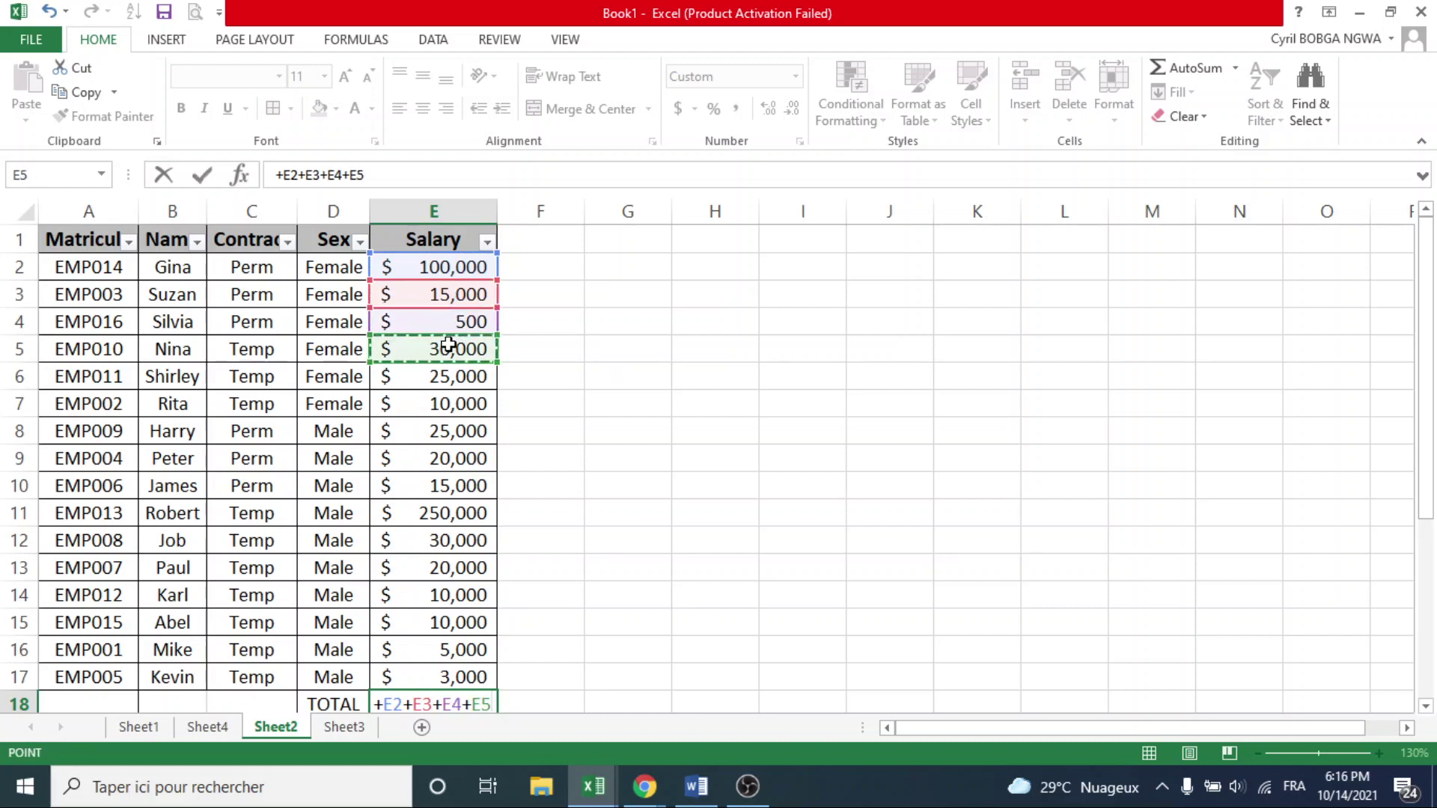
key(BackSpace)
key(BackSpace)
key(BackSpace)
key(BackSpace)
key(BackSpace)
key(BackSpace)
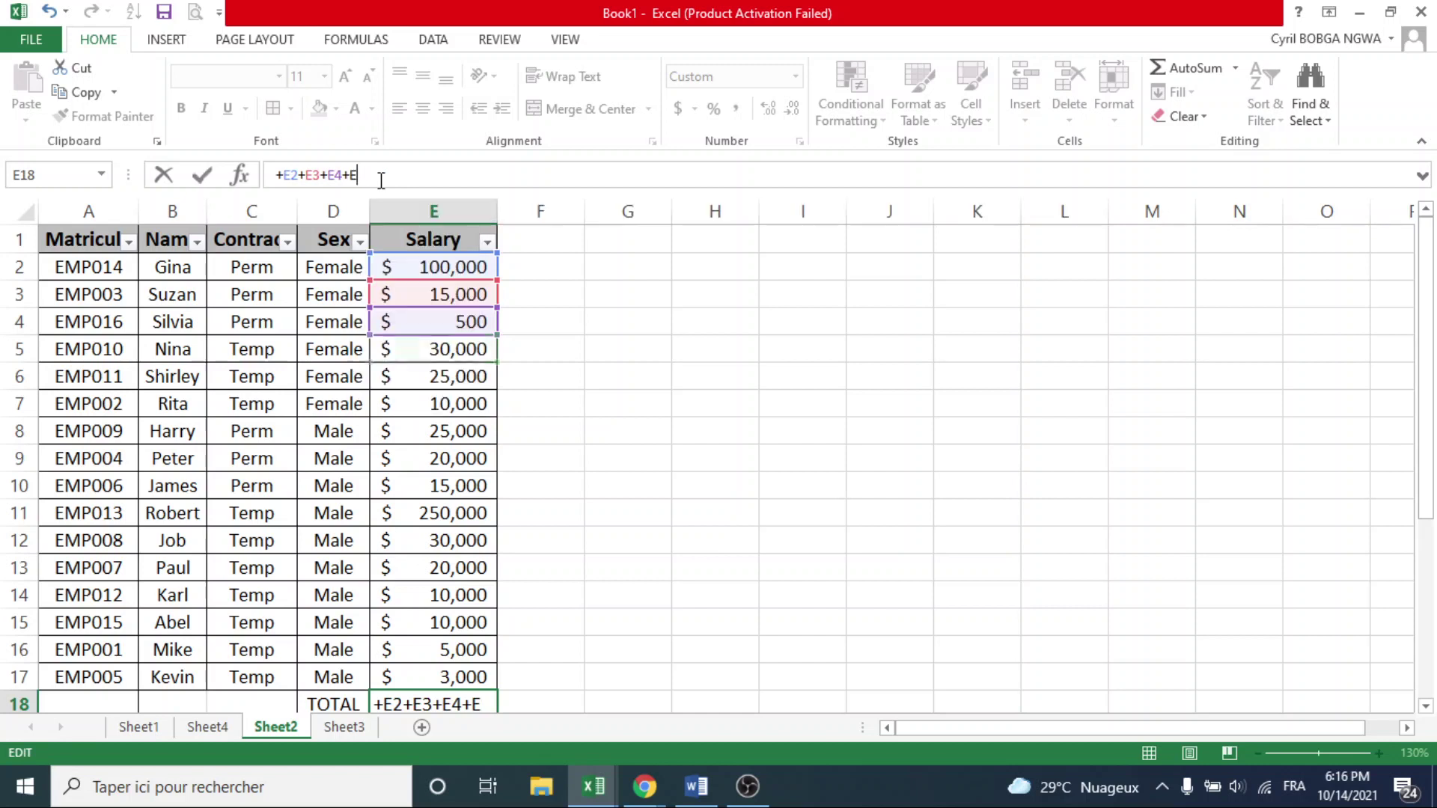
key(BackSpace)
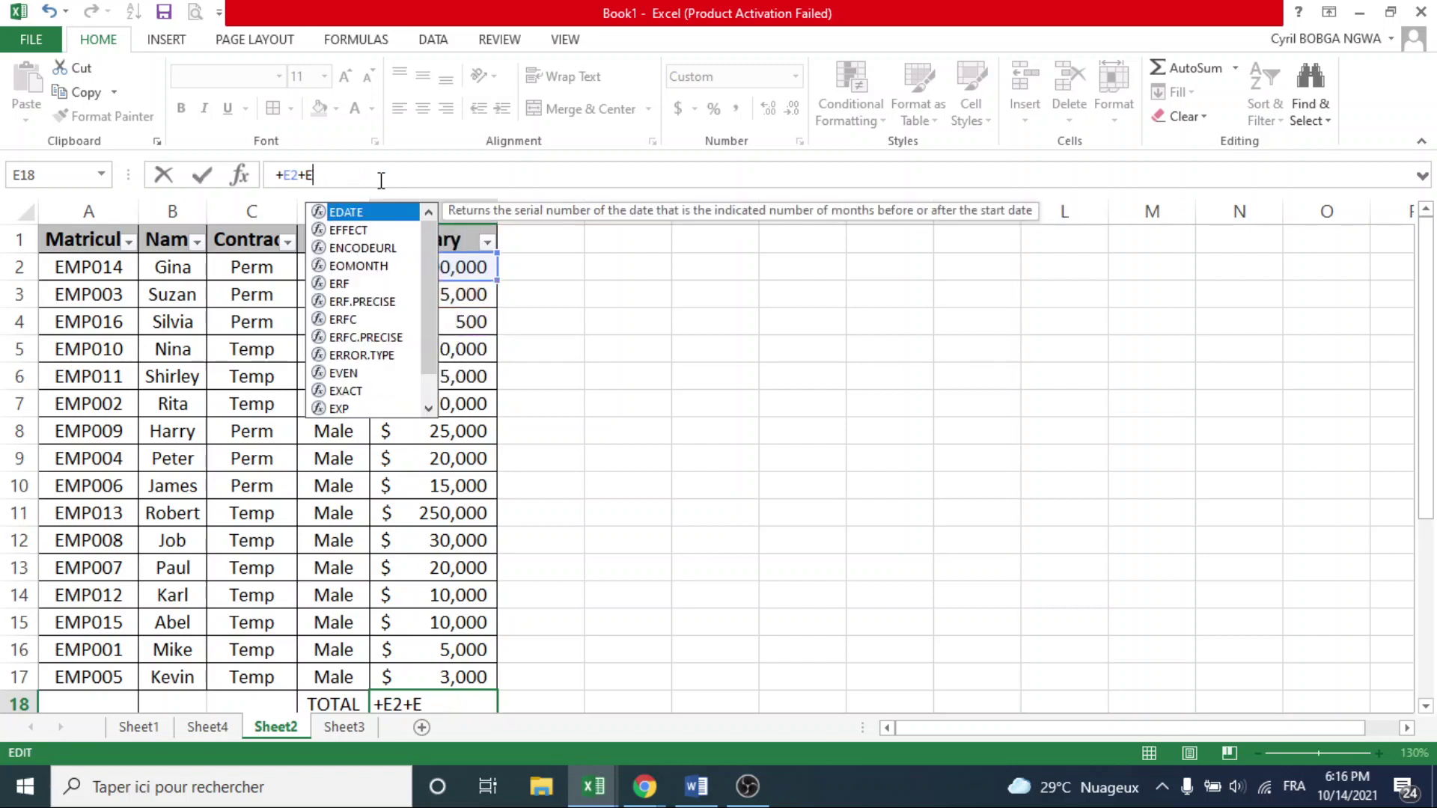
key(BackSpace)
key(BackSpace)
key(BackSpace)
key(BackSpace)
key(BackSpace)
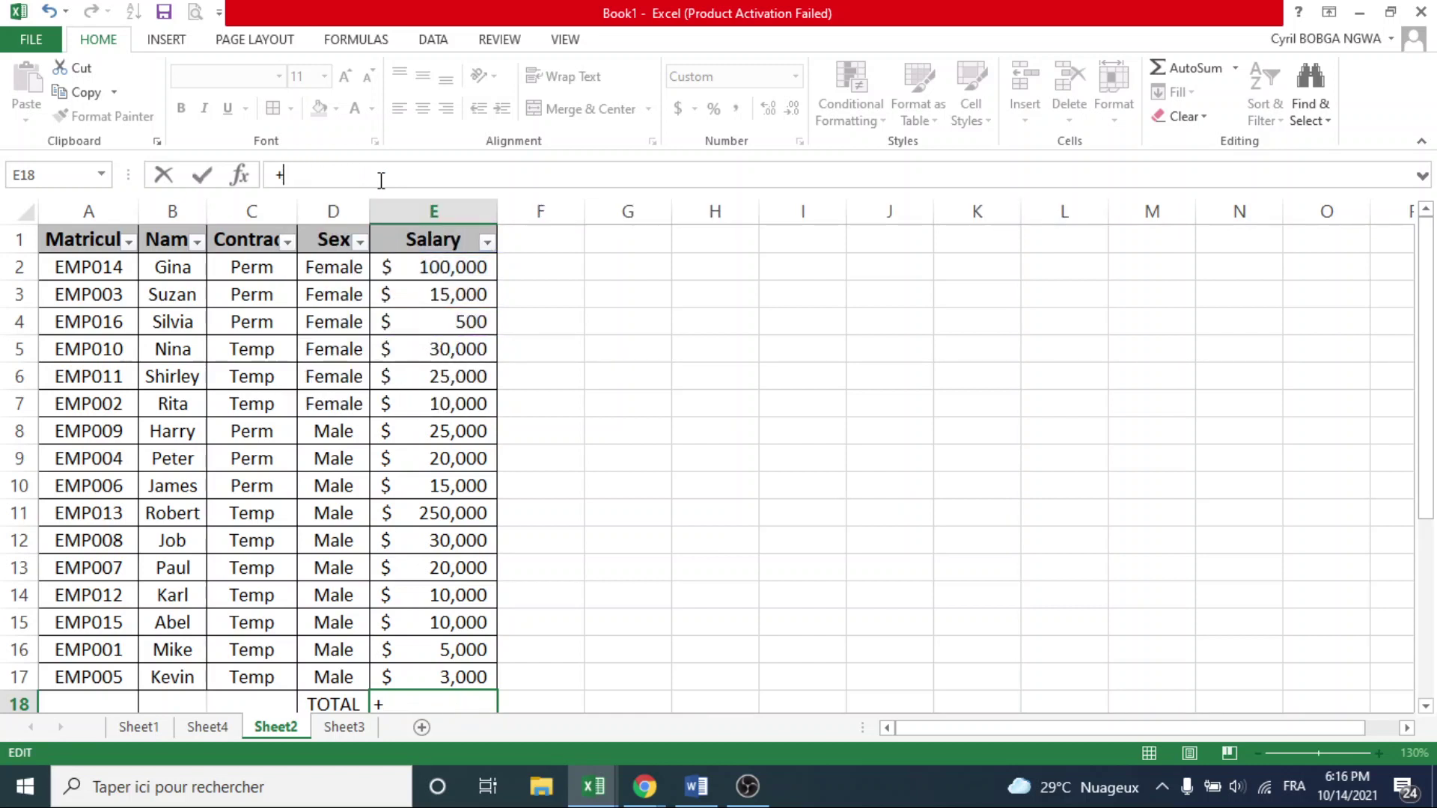
key(Return)
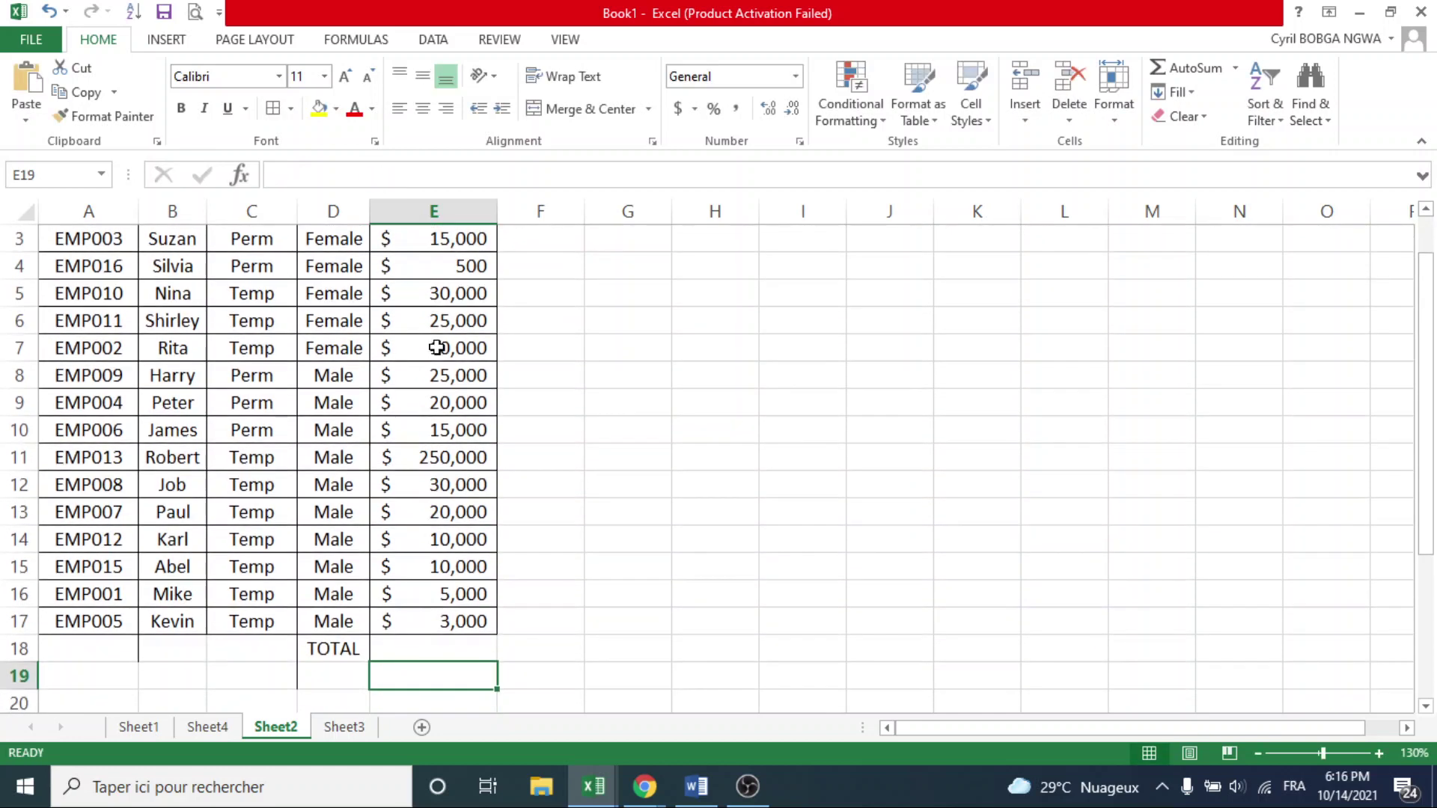
Step: Insert an AutoSum formula in cell E18 that totals the upper table's salaries in E2:E17
click(442, 648)
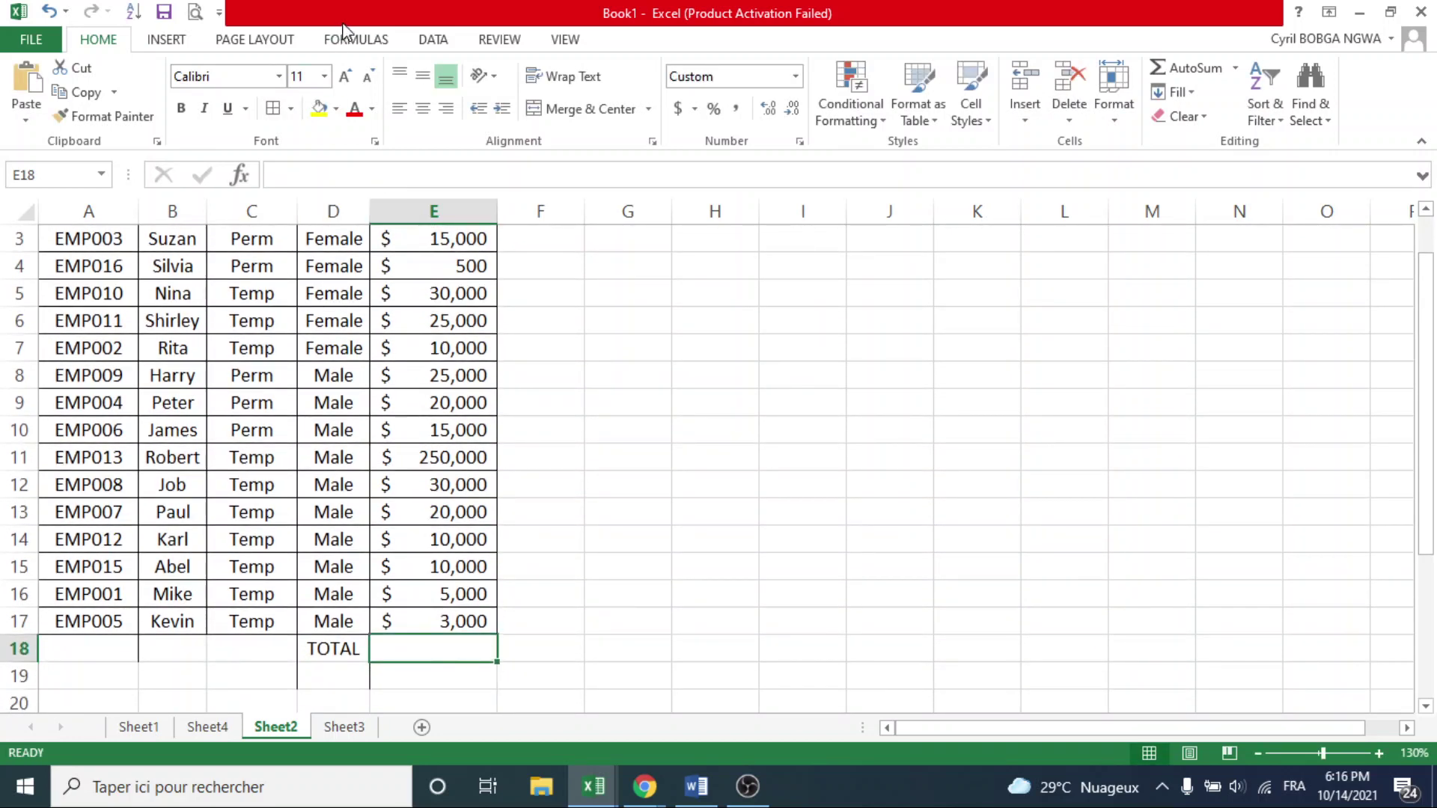
click(366, 39)
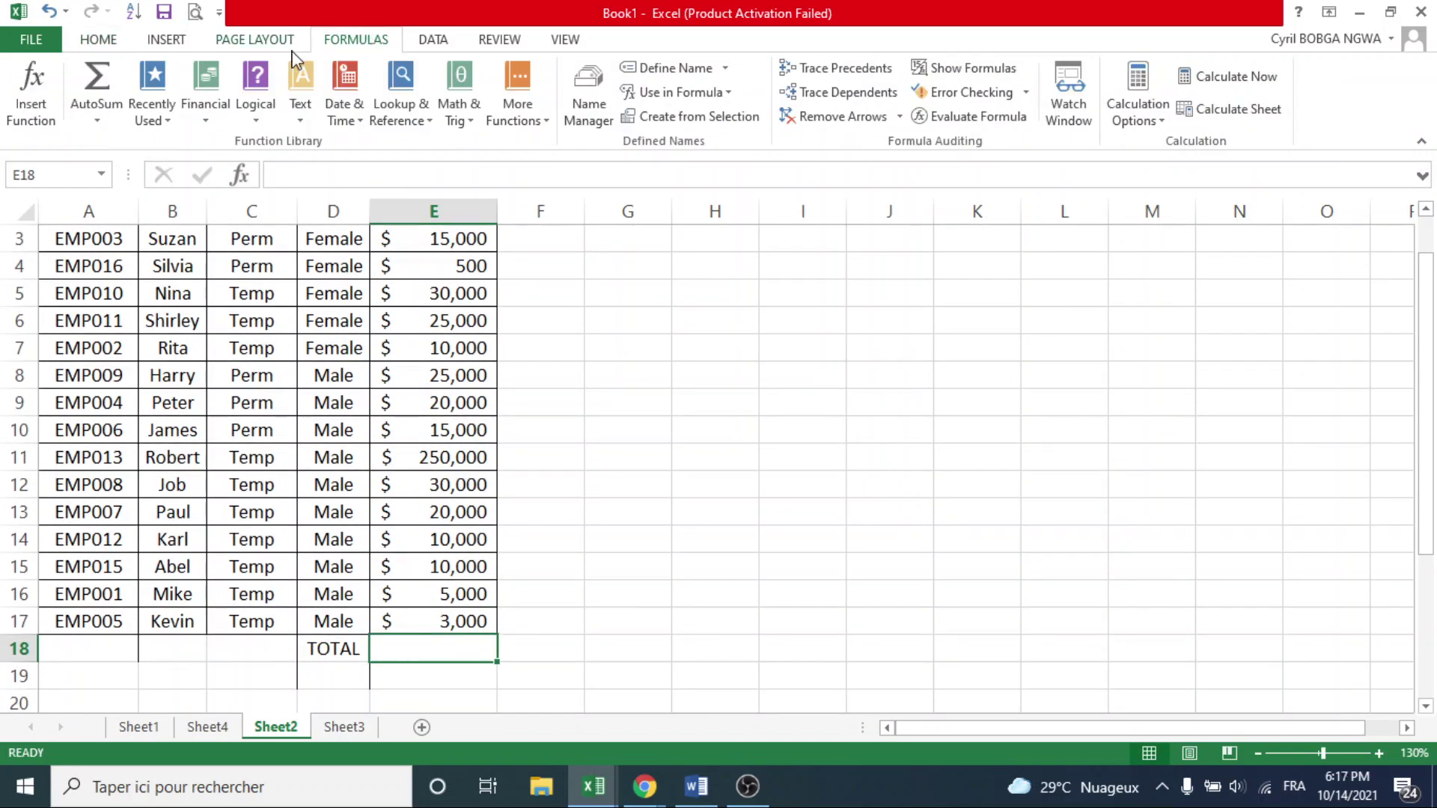
click(91, 126)
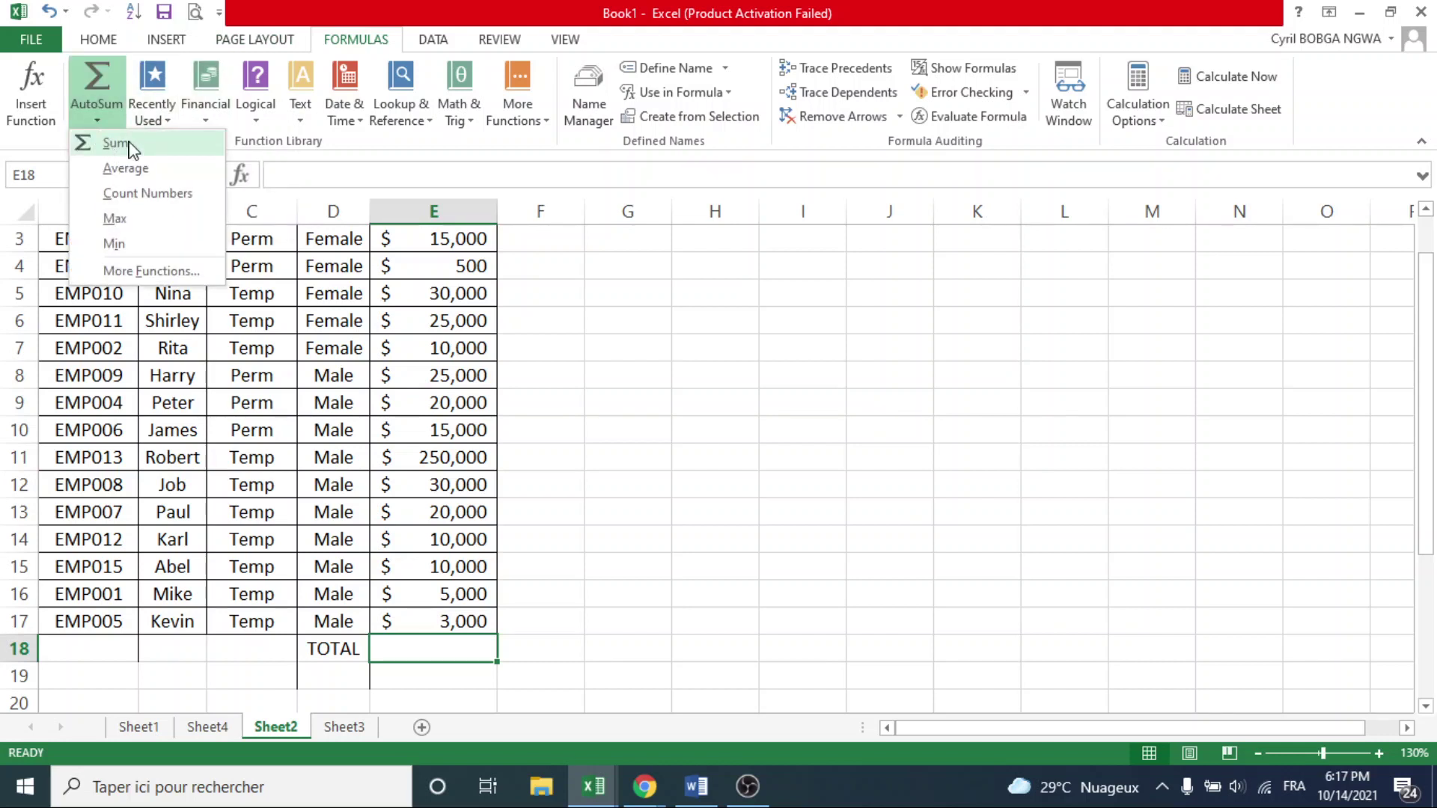
click(116, 143)
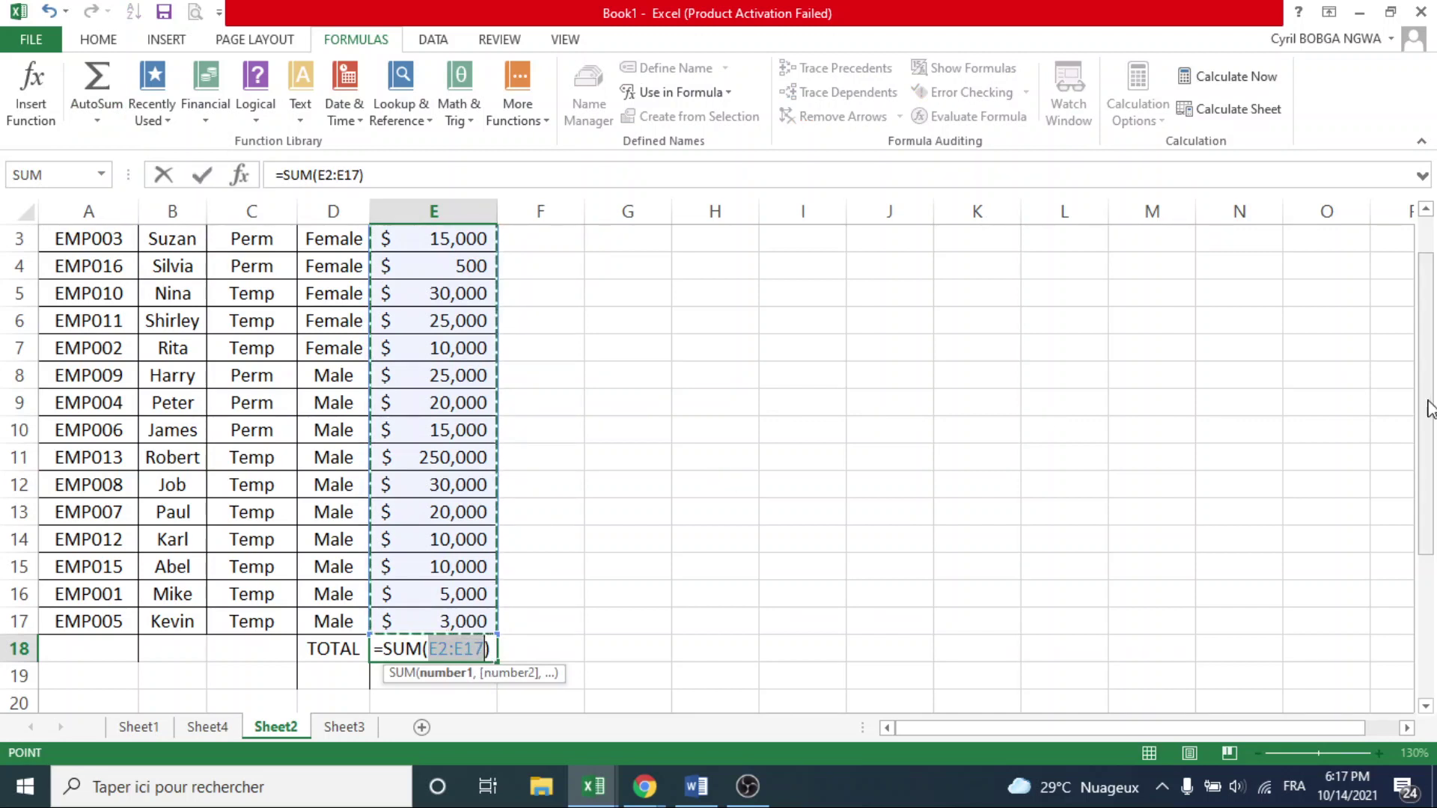
drag(1428, 407, 1421, 282)
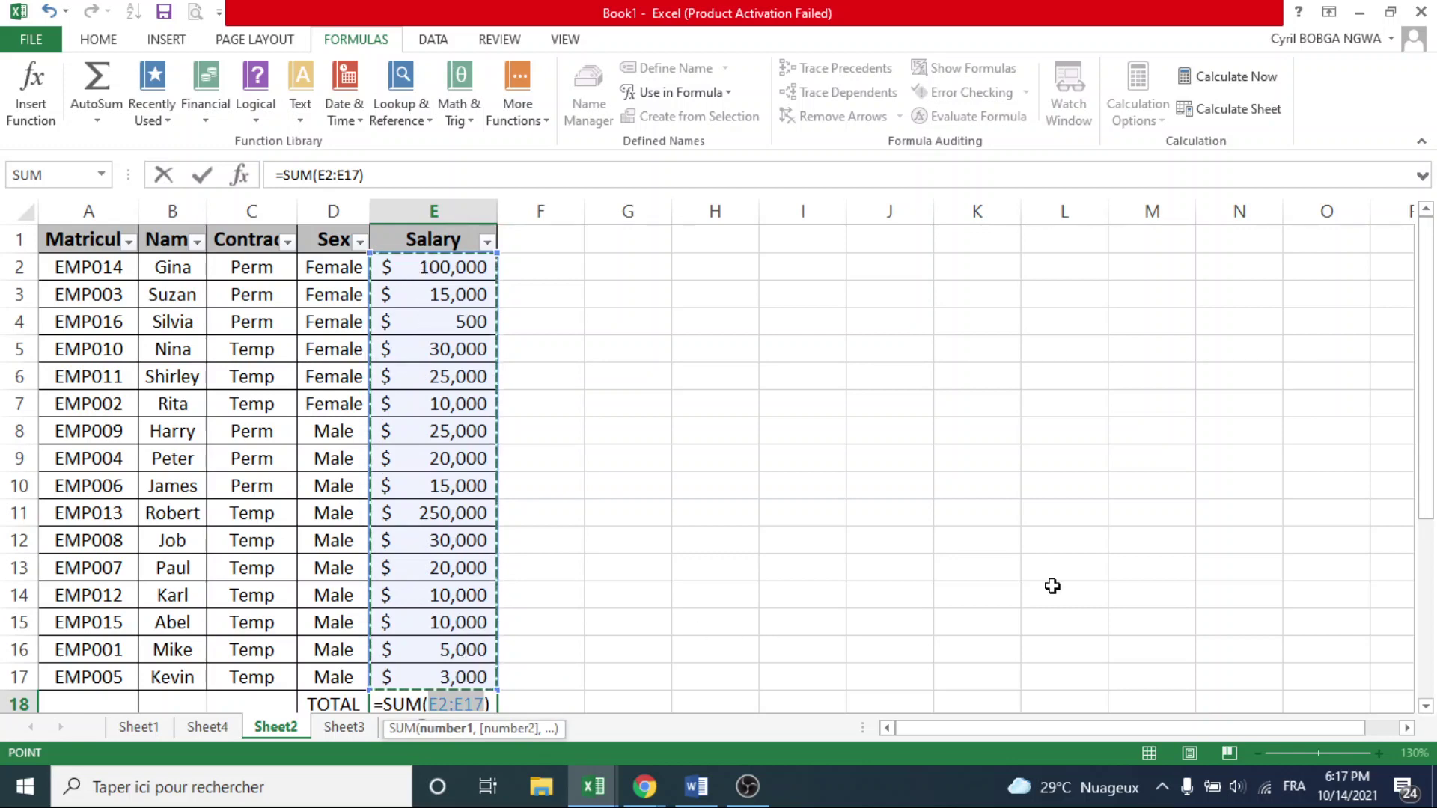
drag(1419, 485, 1420, 591)
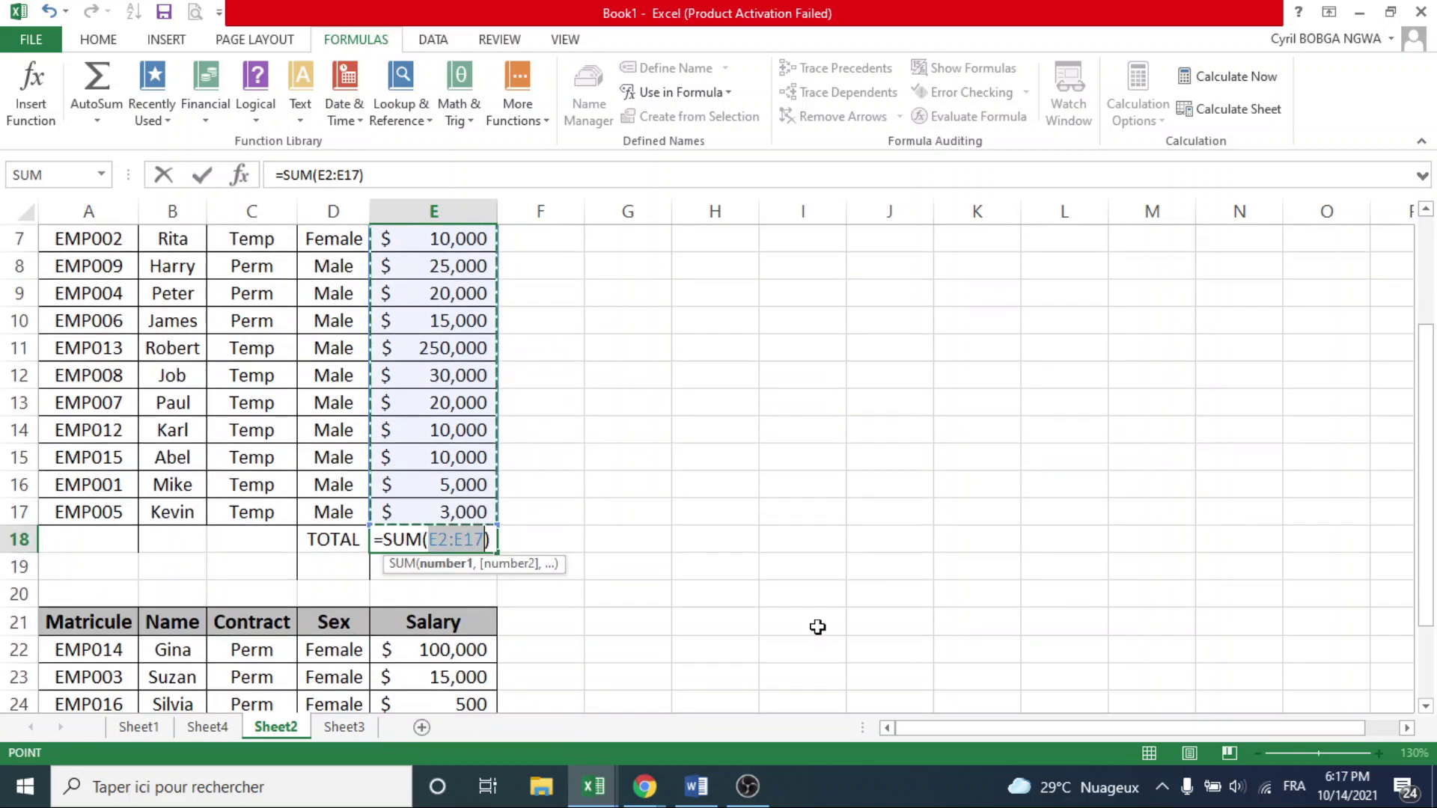
key(Return)
click(435, 538)
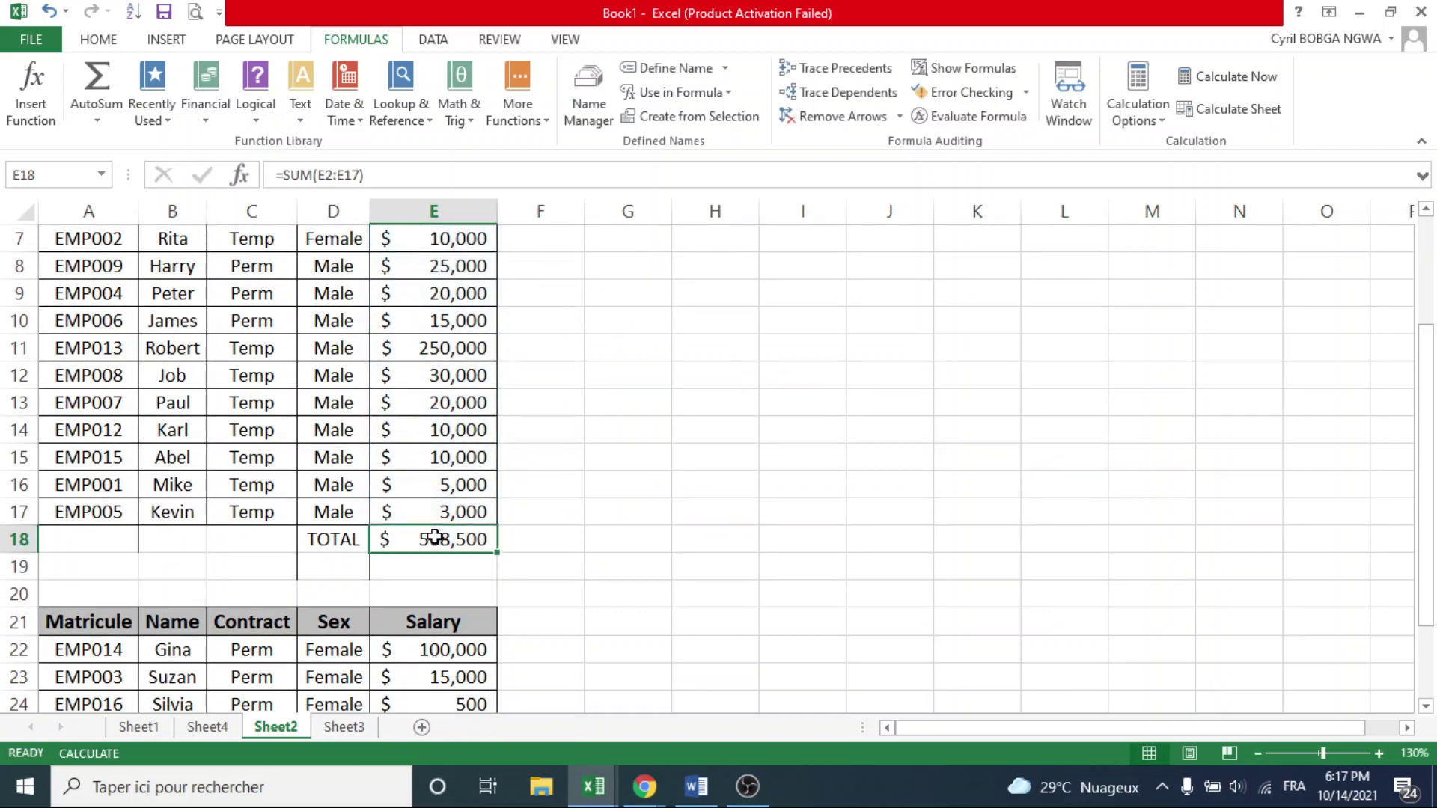
Step: Make the TOTAL label and the salary sum in D18:E18 bold
drag(351, 538, 378, 539)
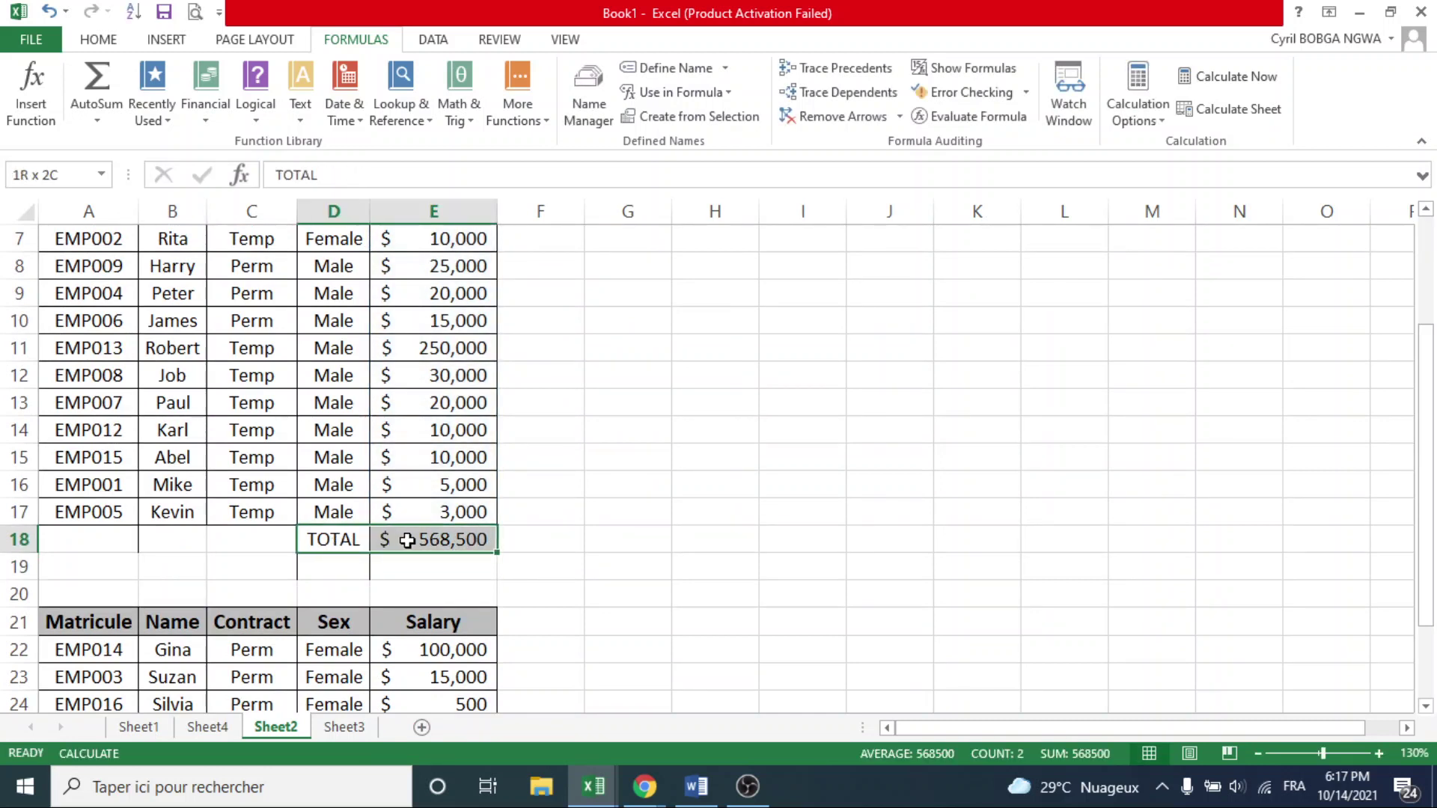
click(98, 41)
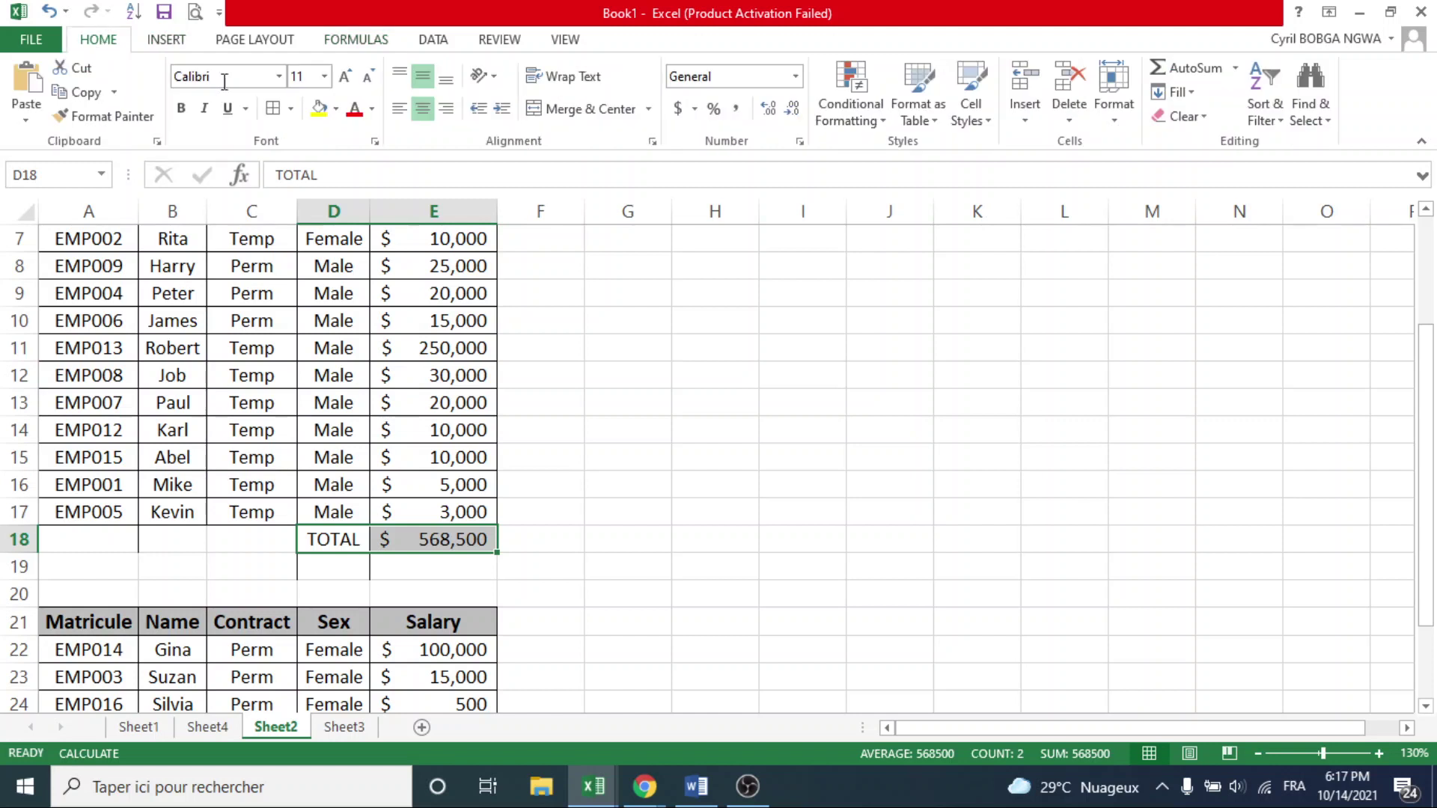
click(181, 109)
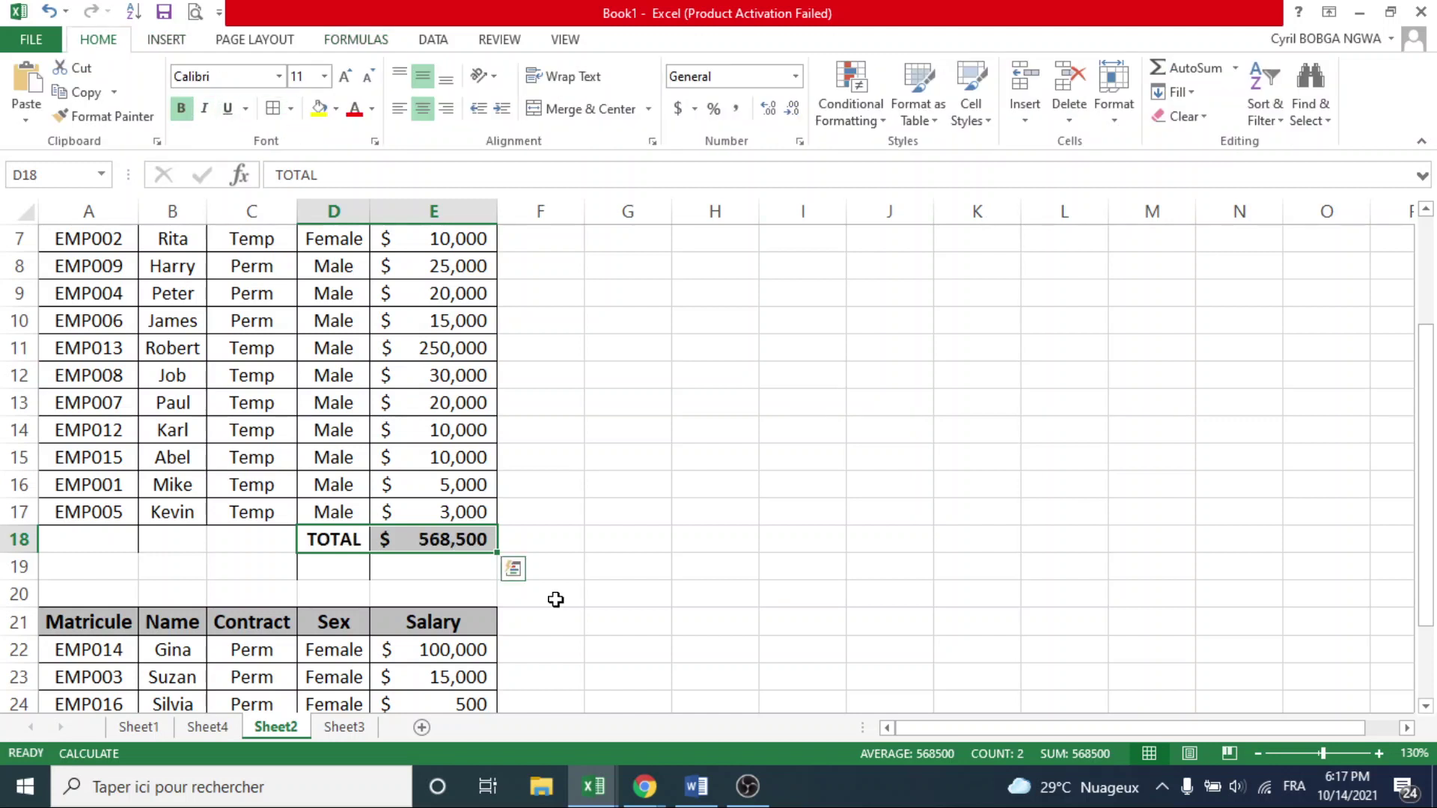
click(555, 599)
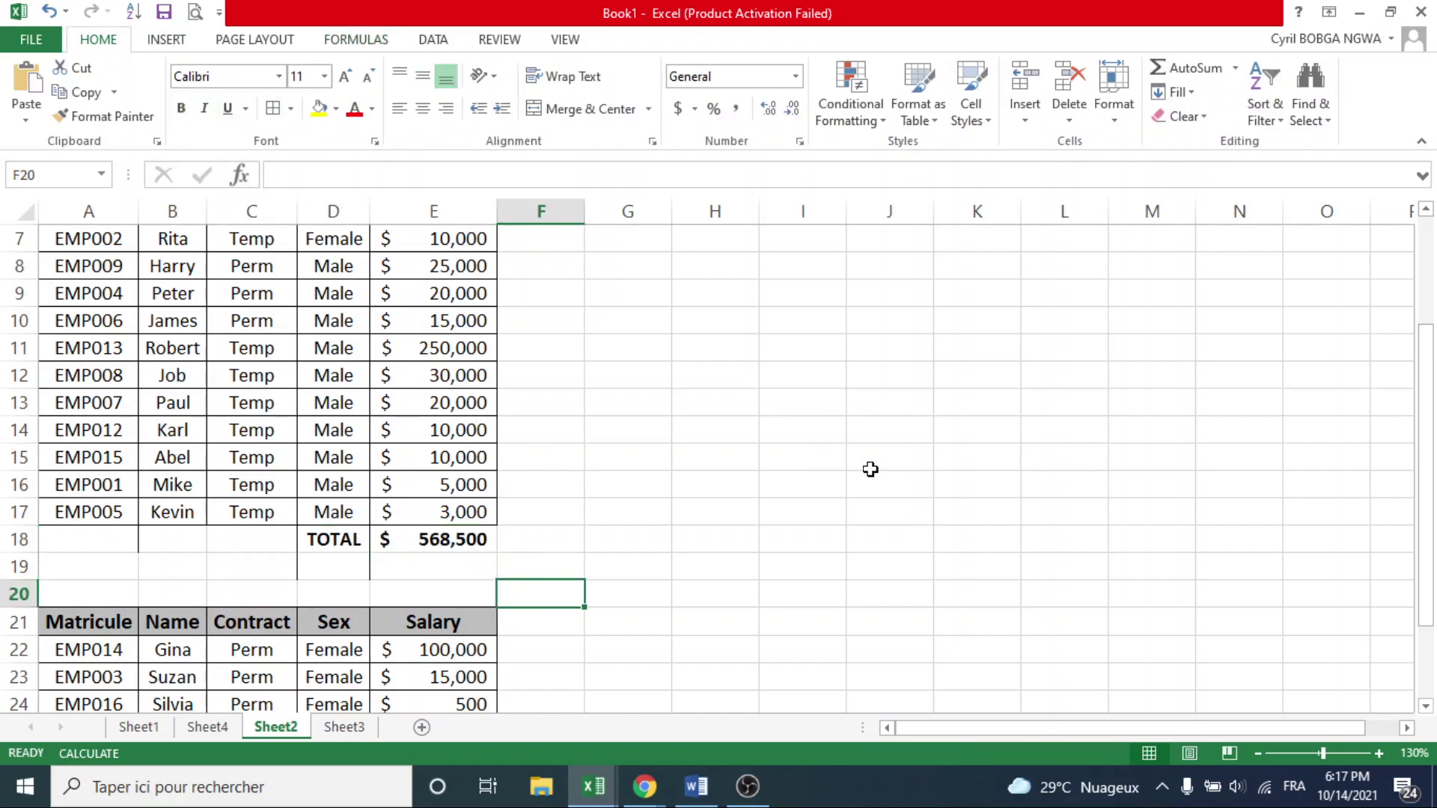
Step: Enter the label COUNT in cell D19, directly below the TOTAL label
drag(1424, 494, 1427, 449)
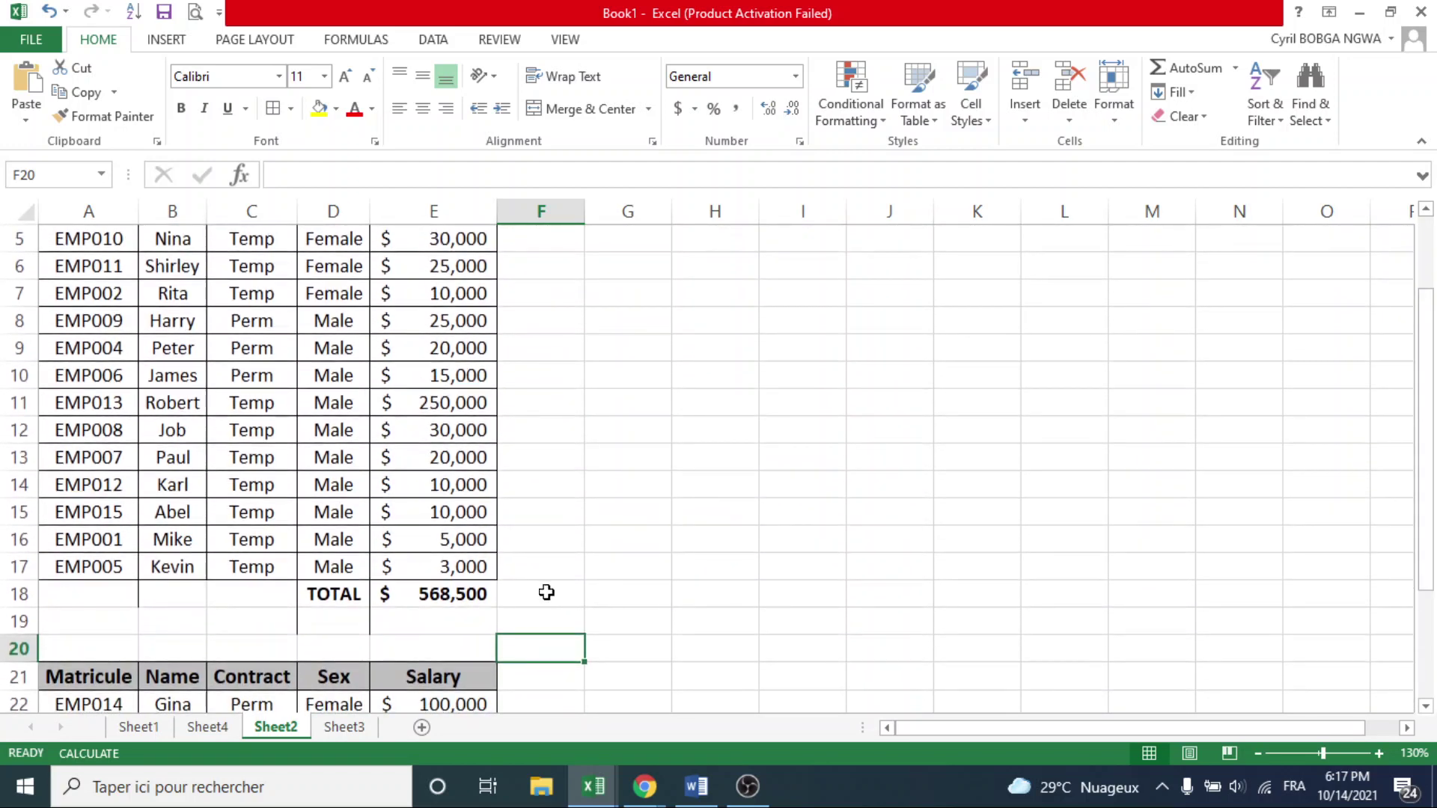
click(336, 625)
text(COU)
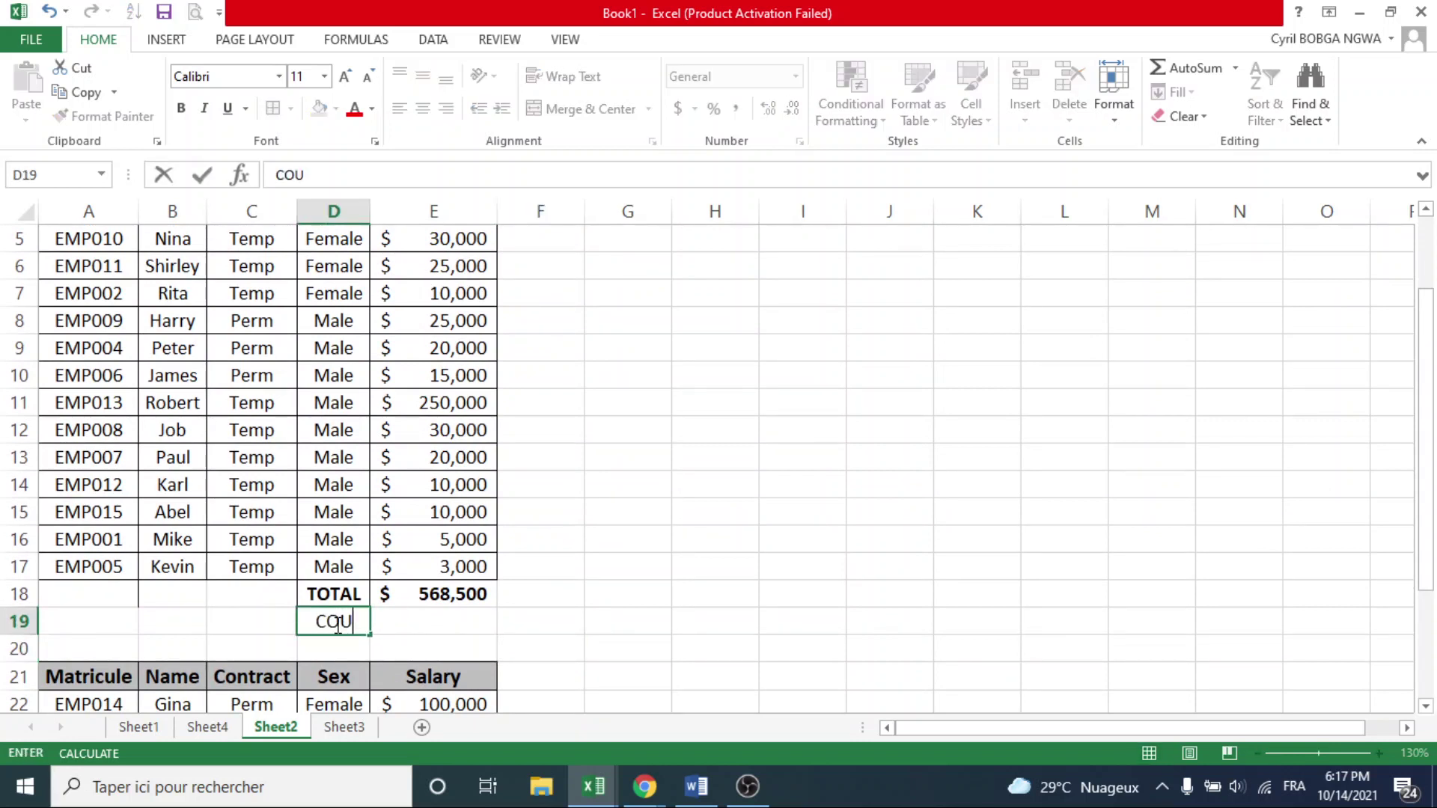
text(NT)
click(422, 628)
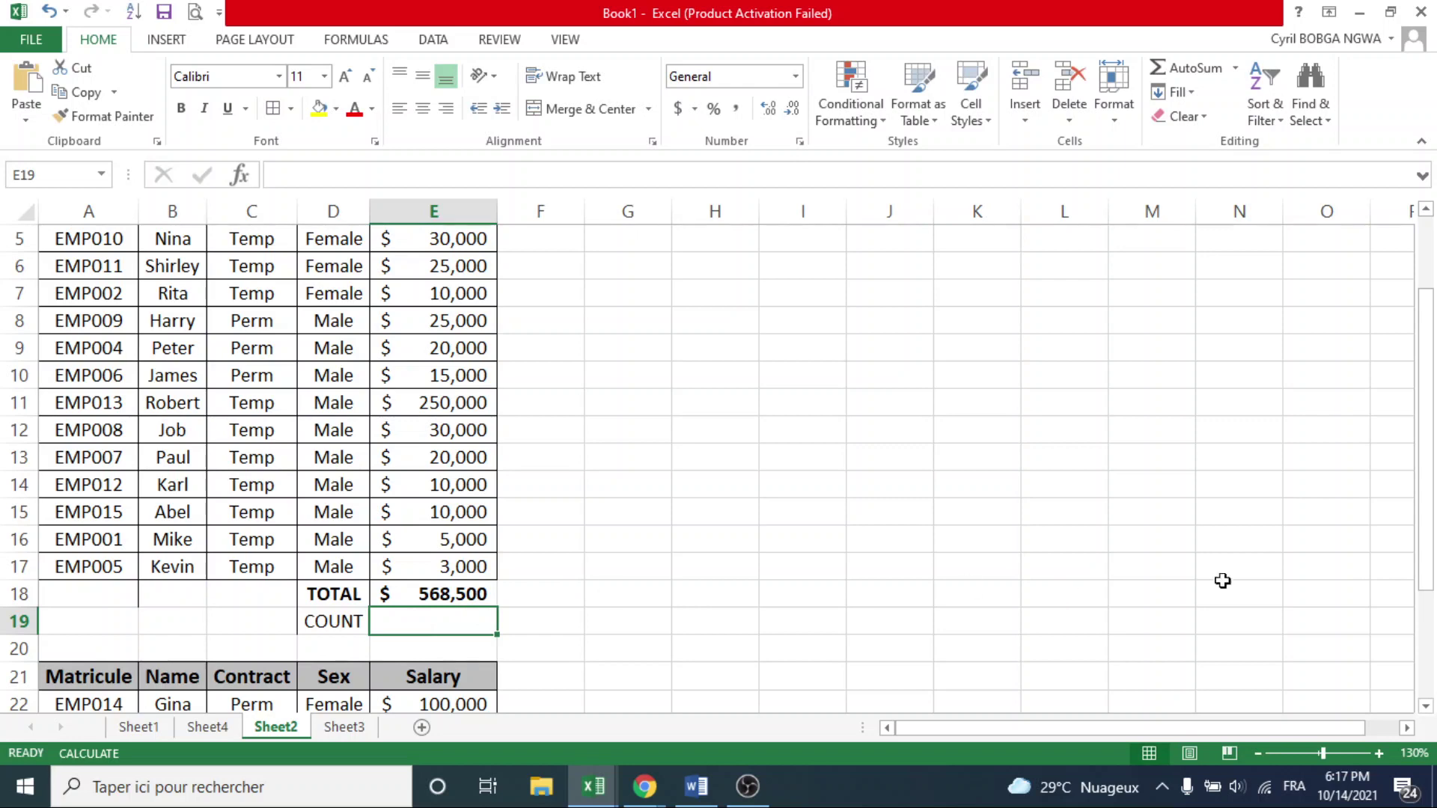
Step: Insert a Count Numbers formula for the Salary column in cell E19, beside the COUNT label
drag(1426, 552, 1425, 447)
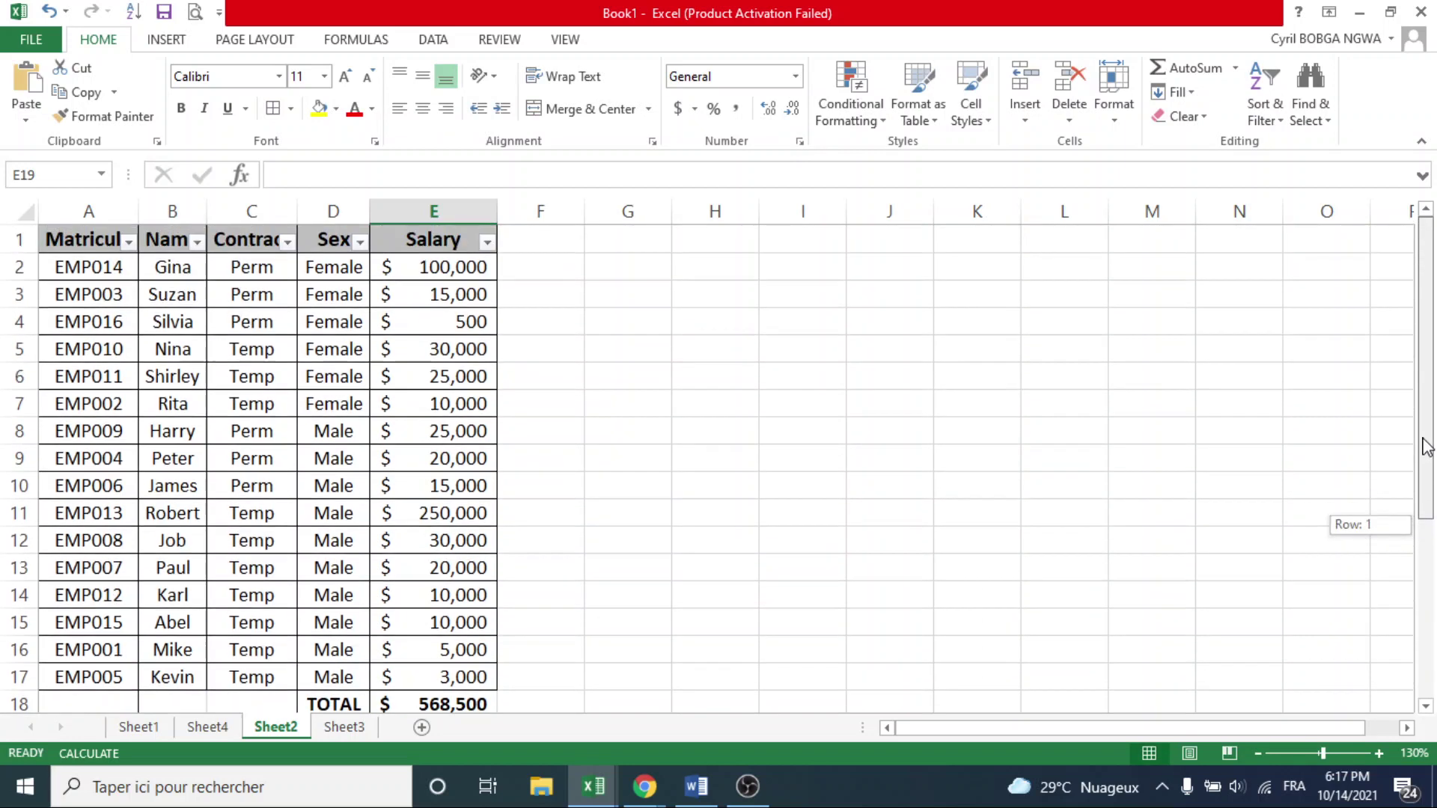
click(355, 41)
click(96, 120)
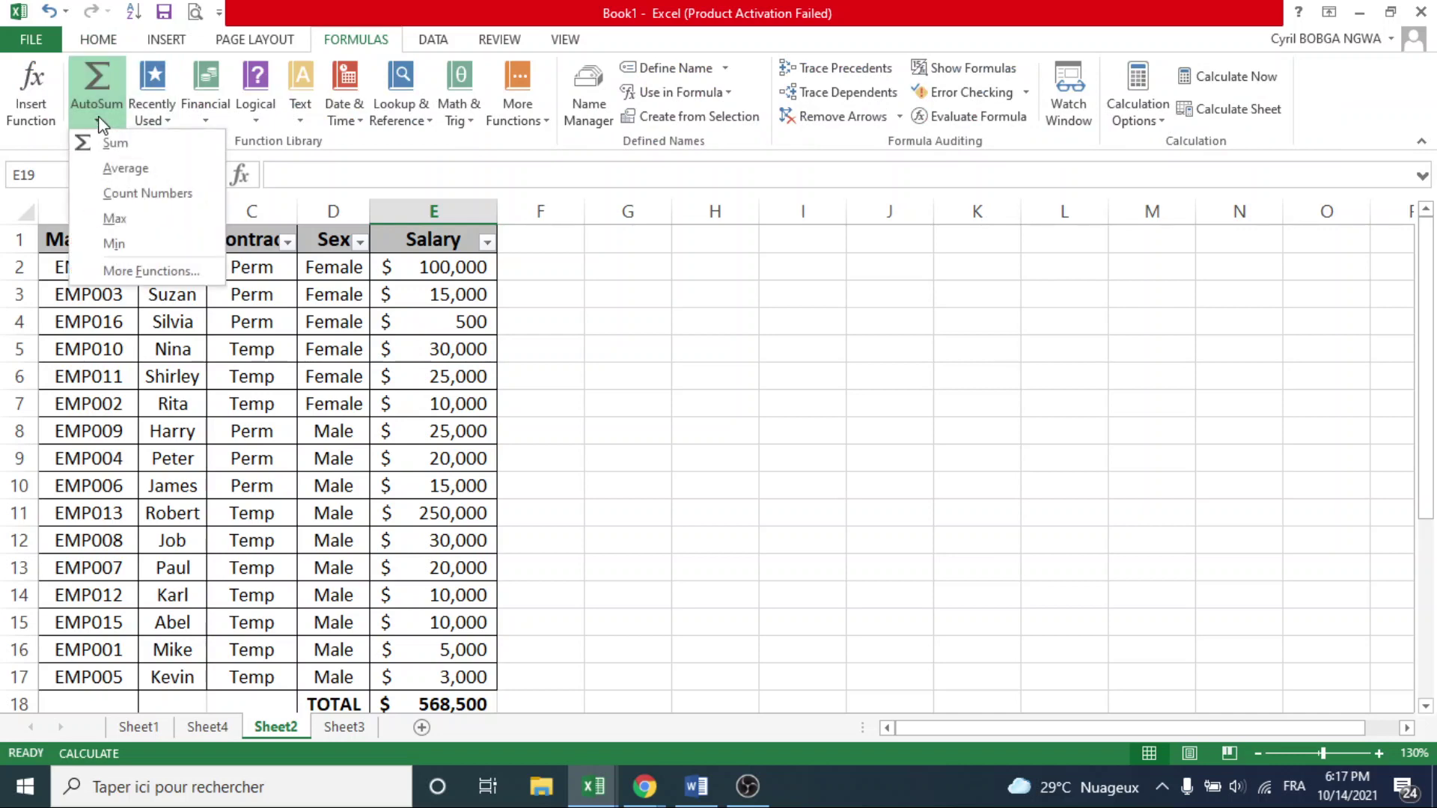
click(139, 194)
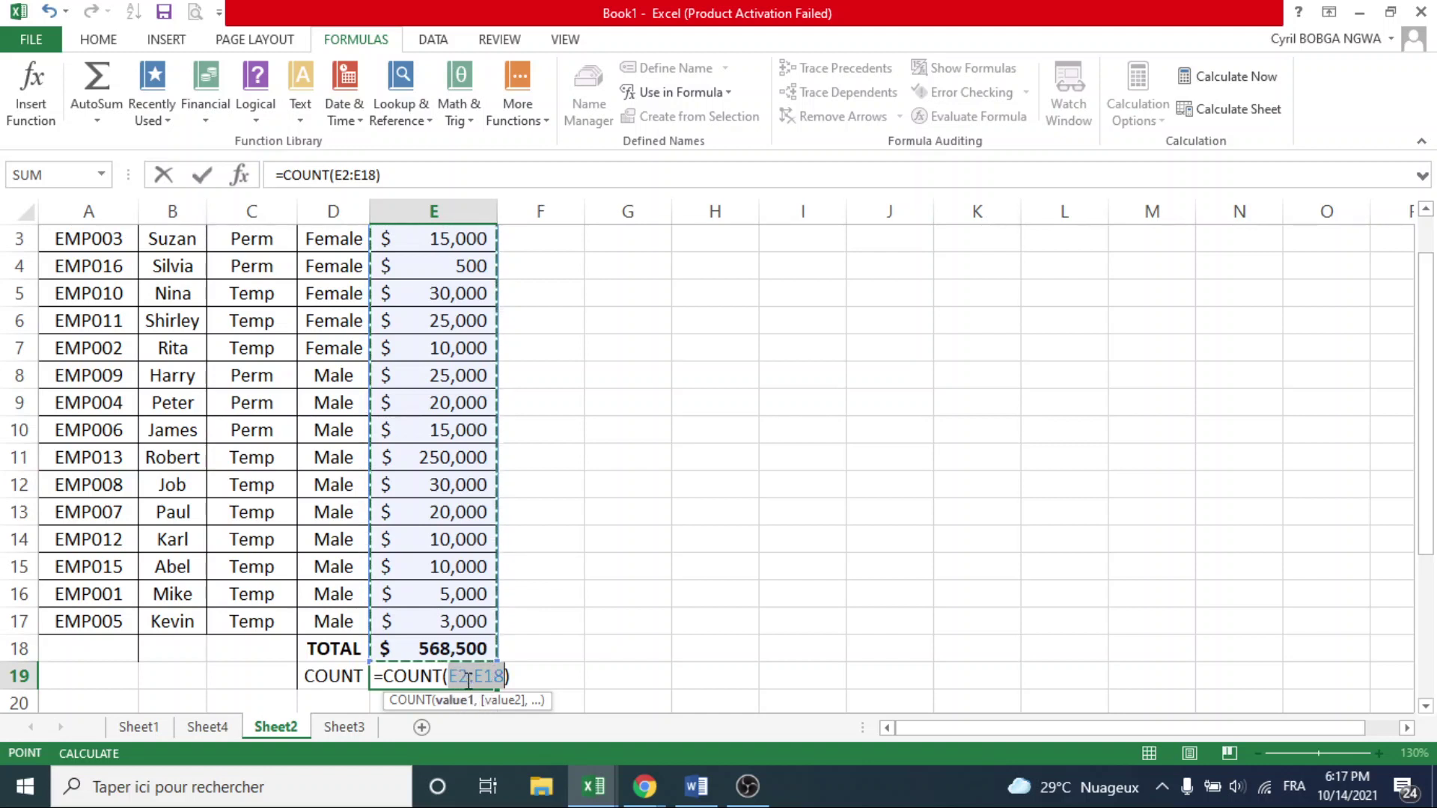
Step: Change the COUNT formula in cell E19 so that it counts only the salaries in E2:E17
click(506, 678)
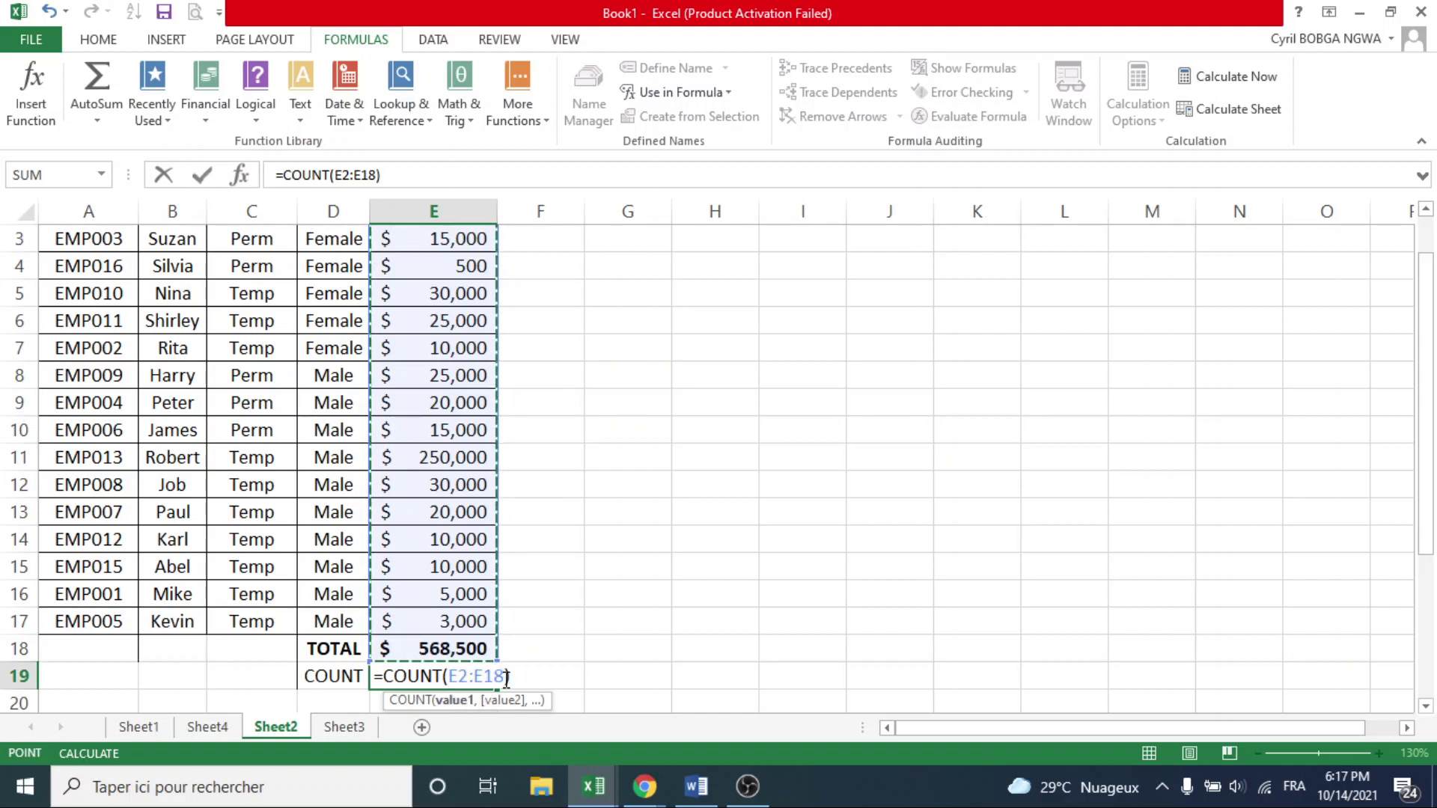
key(BackSpace)
key(BackSpace)
key(BackSpace)
key(BackSpace)
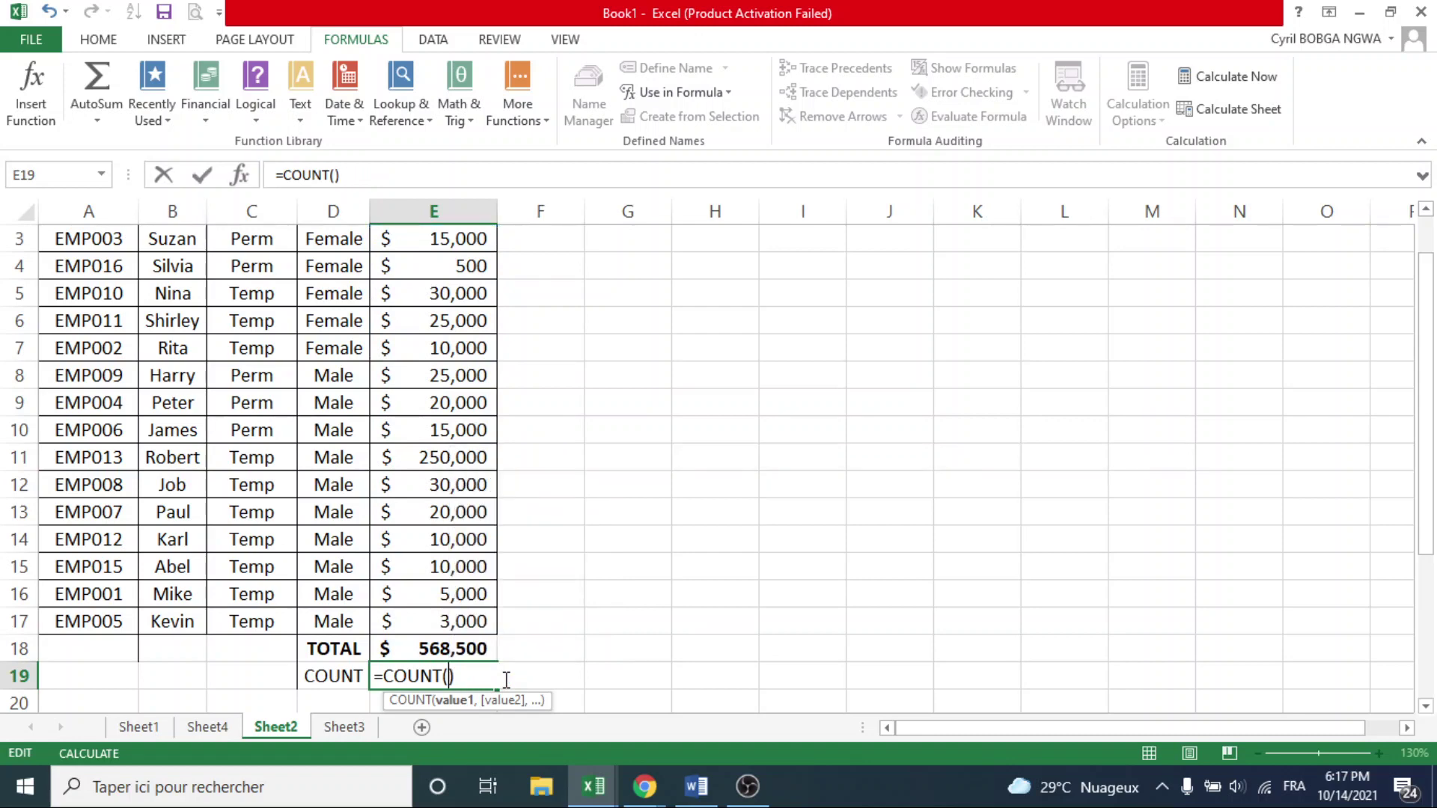
drag(1425, 503, 1419, 363)
drag(445, 267, 455, 623)
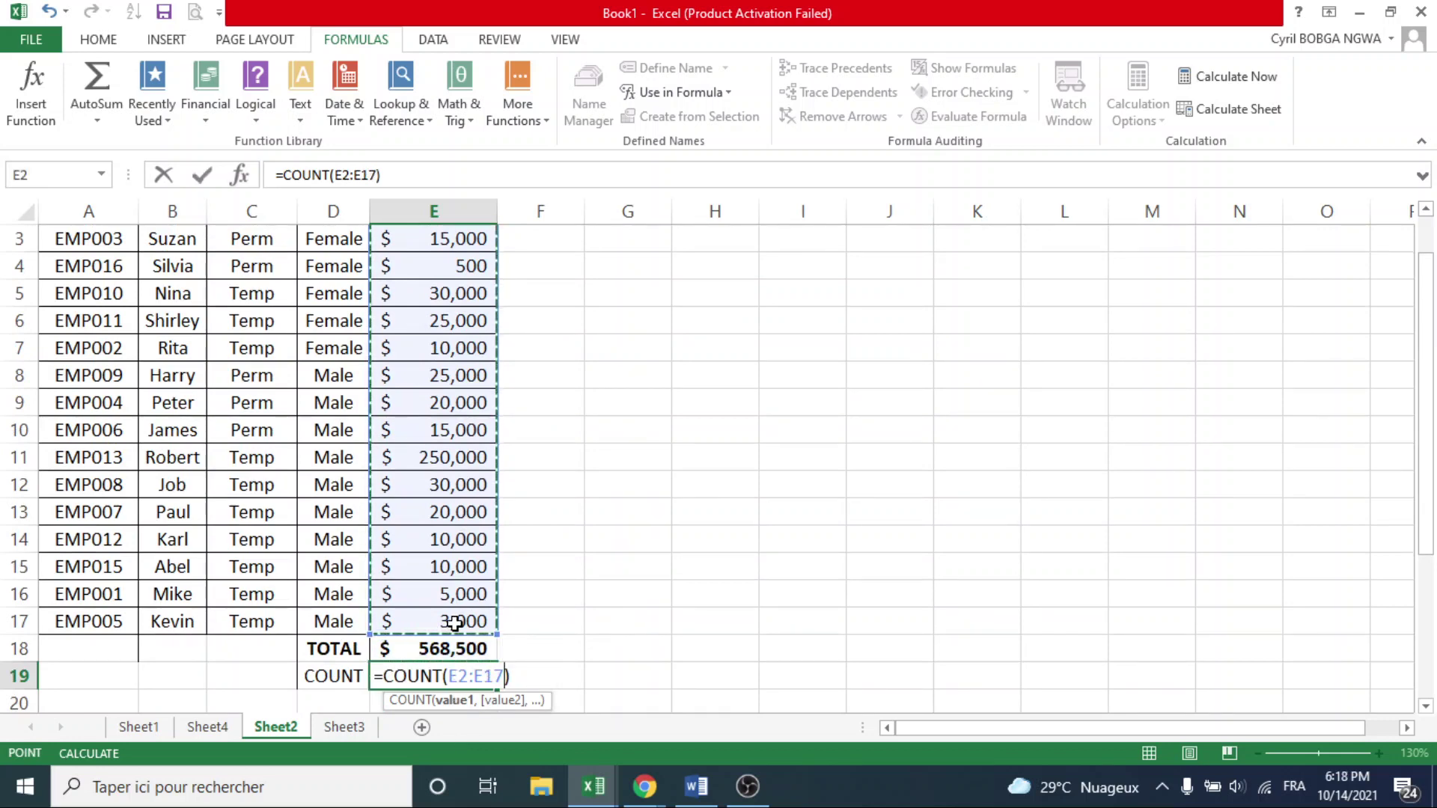
key(Return)
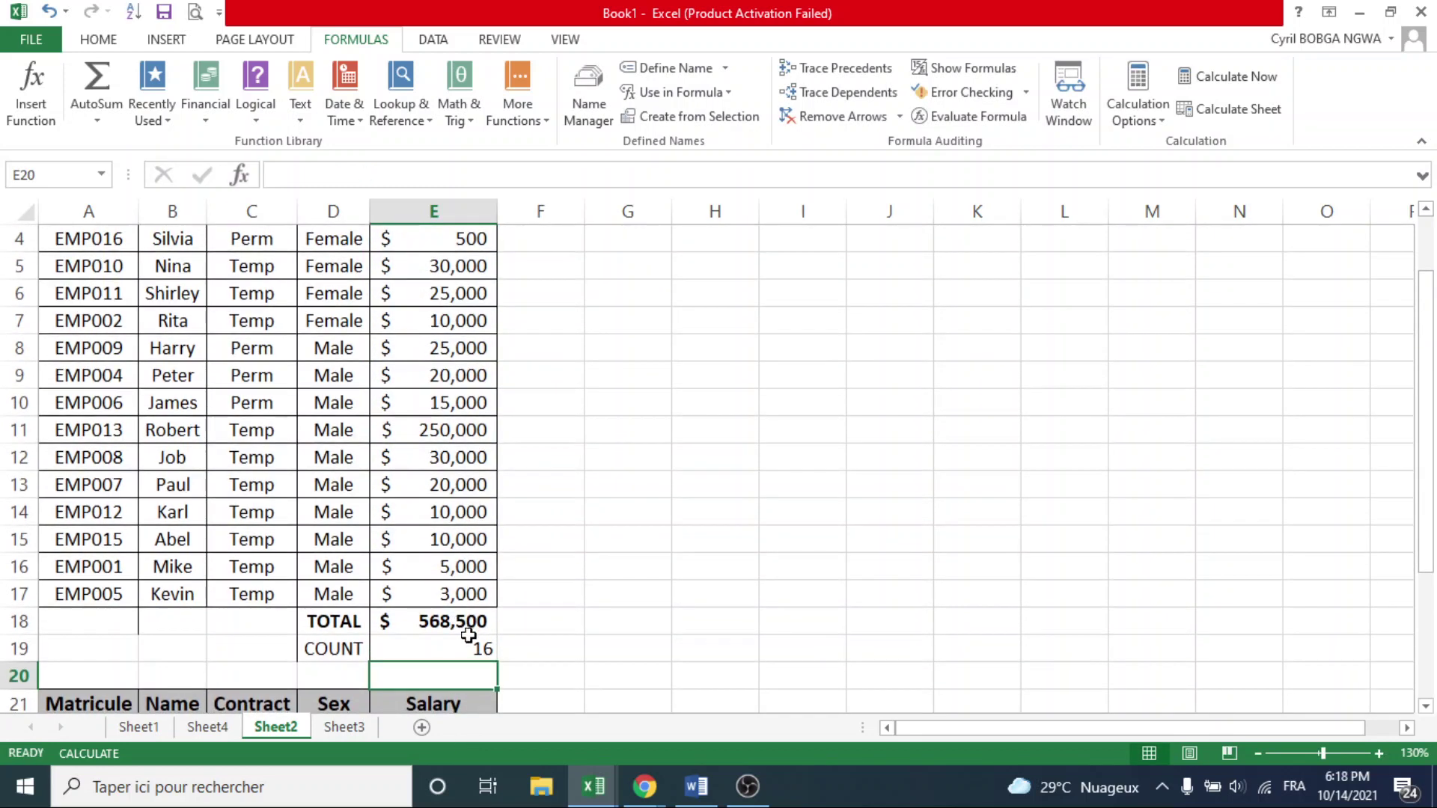
click(462, 645)
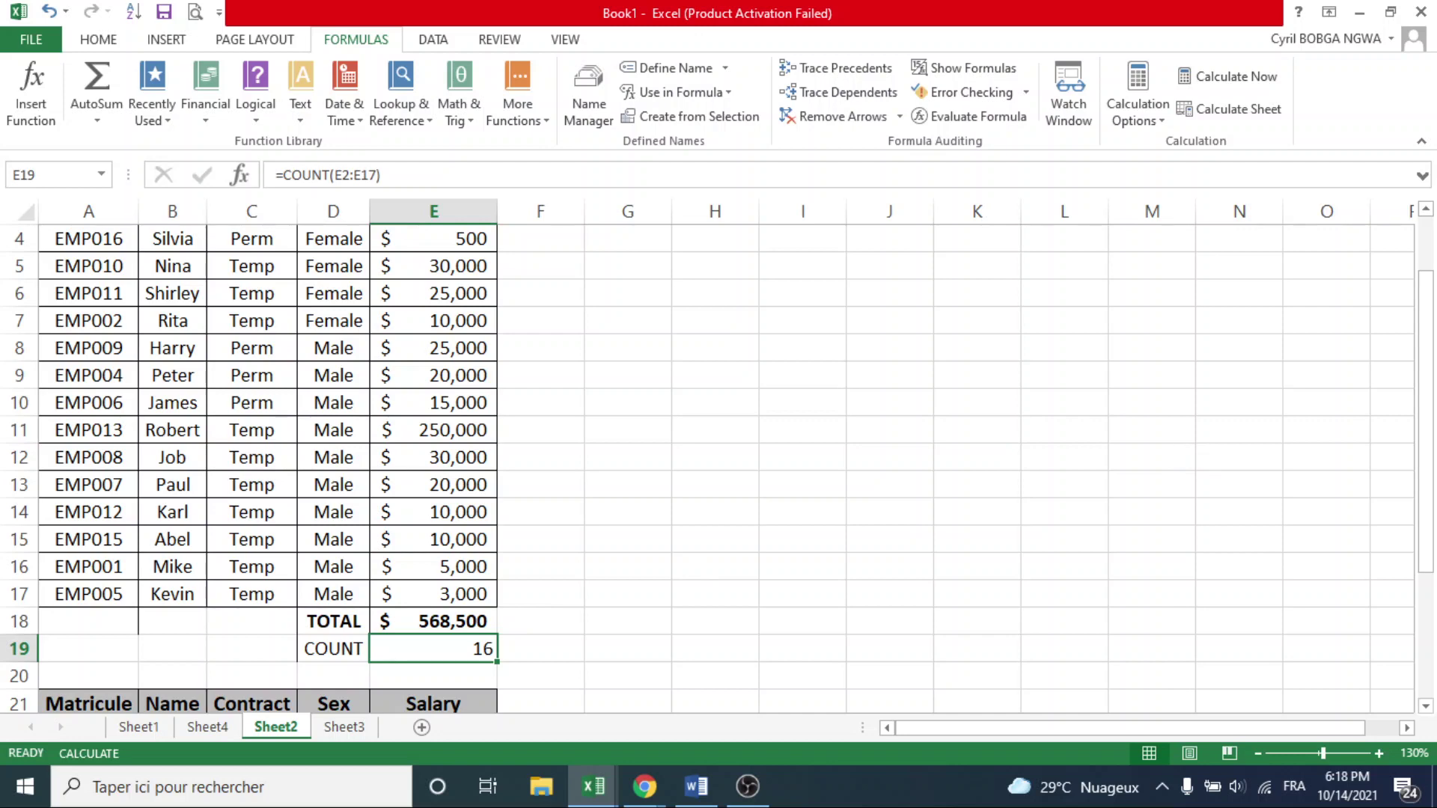
Step: Enter the labels Min in cell G2 and Max in cell G3, beside the upper staff table
drag(1421, 417, 1419, 349)
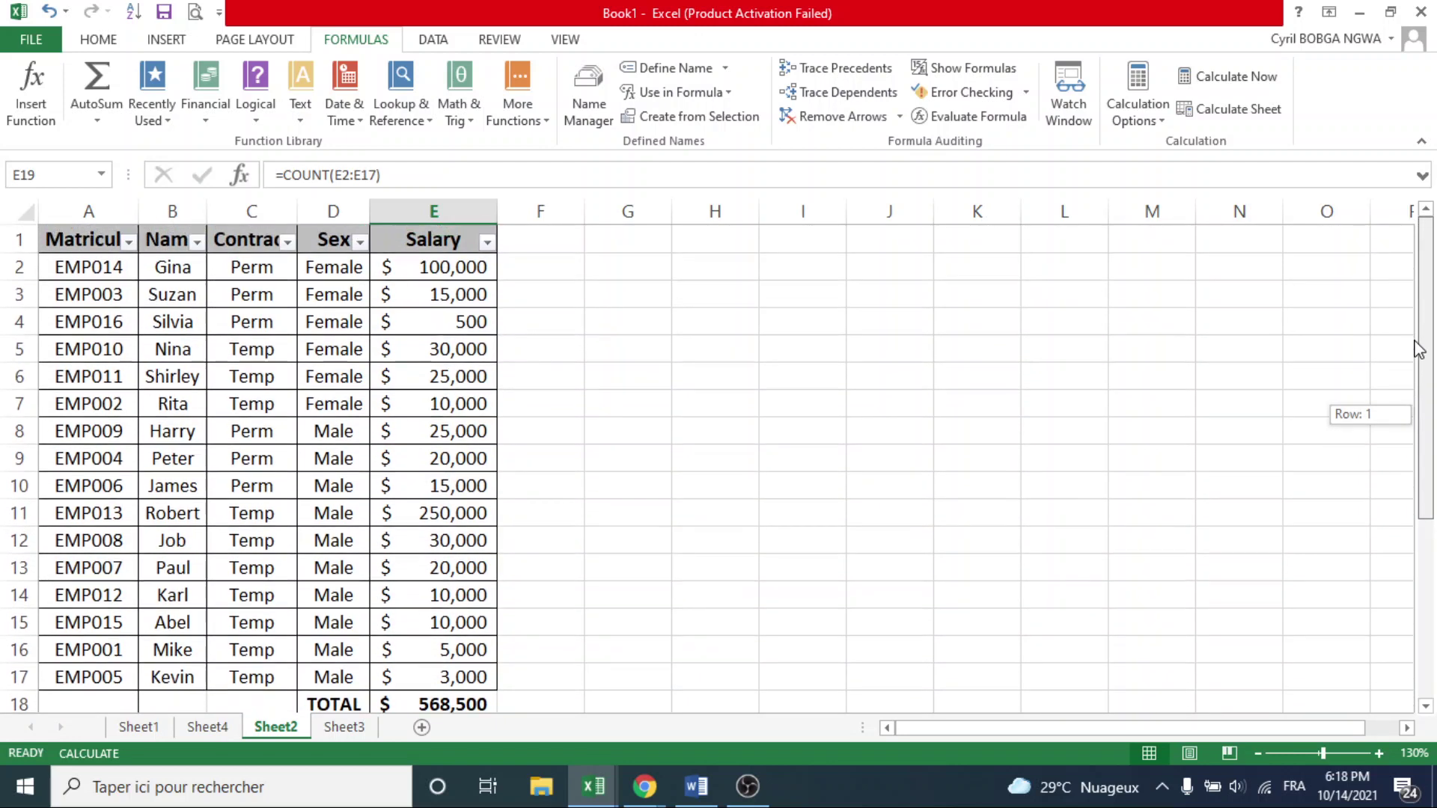
click(622, 260)
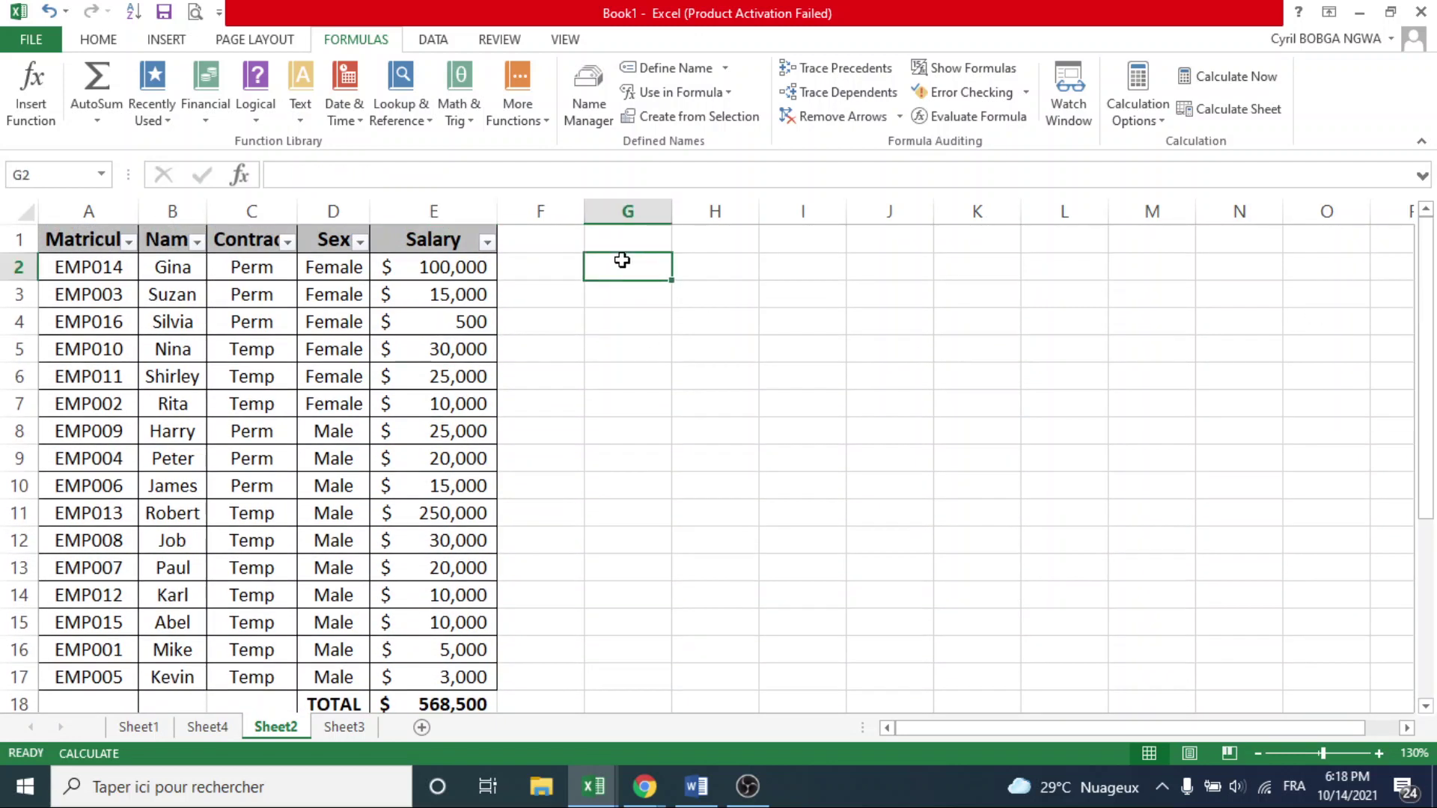
text(Min)
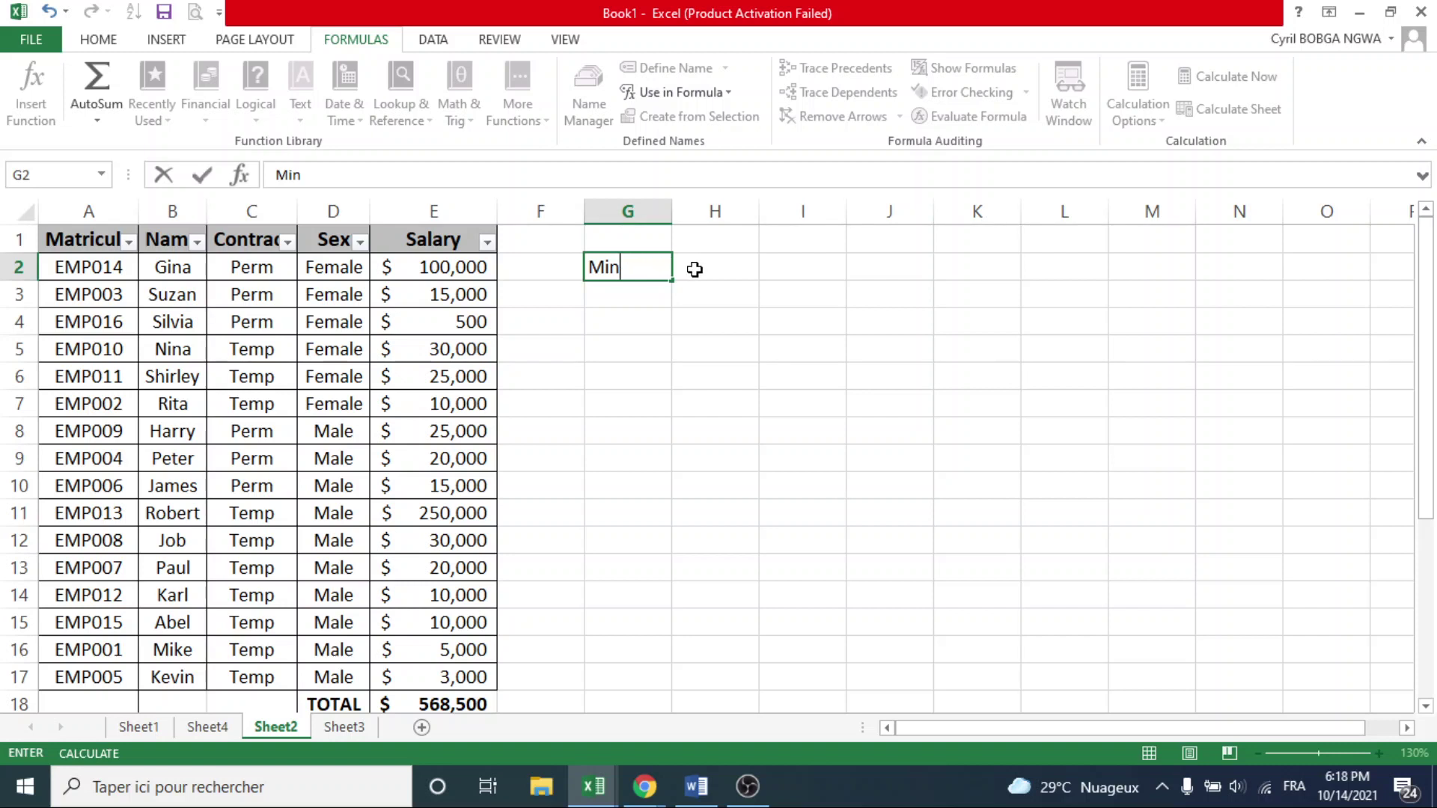
click(612, 305)
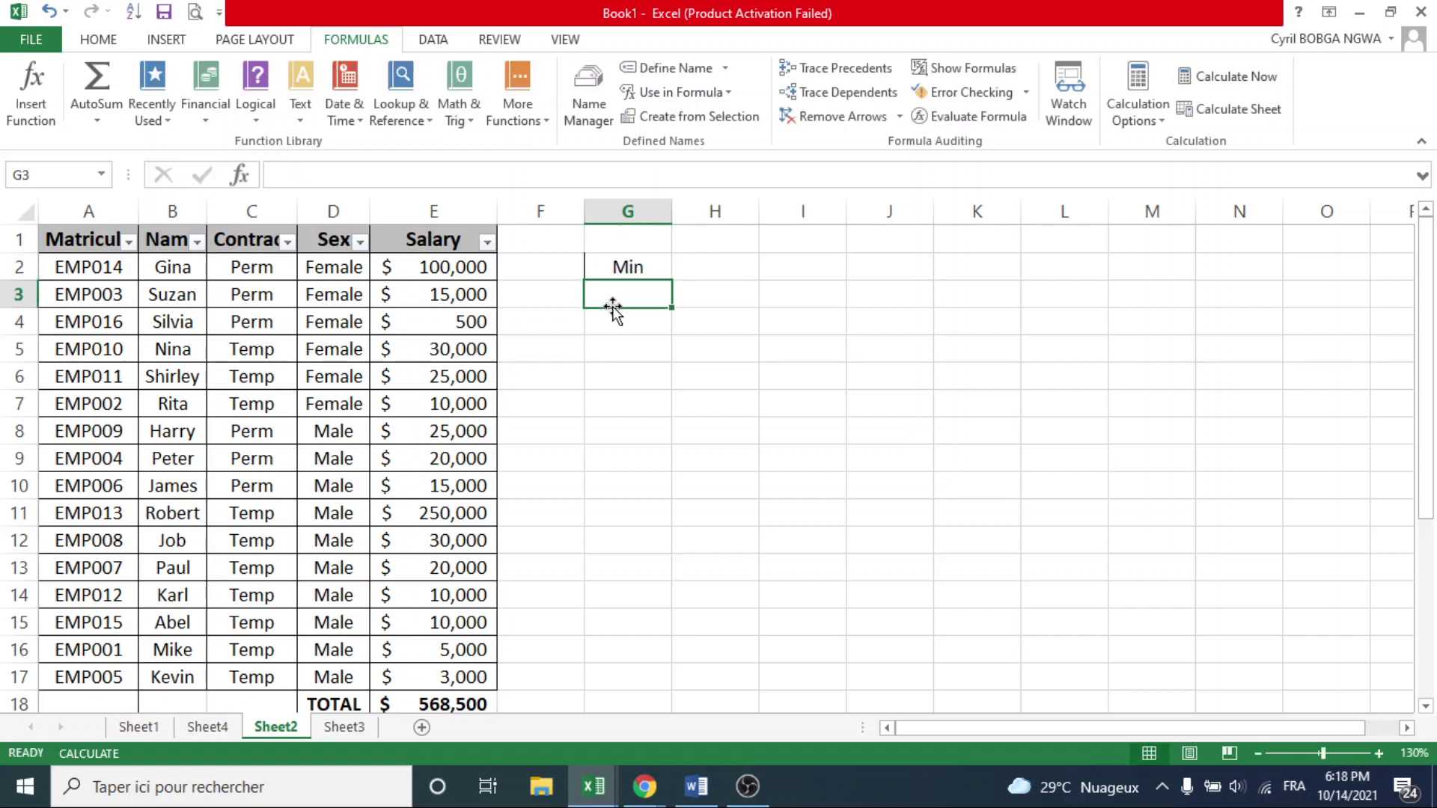
text(Max)
click(652, 353)
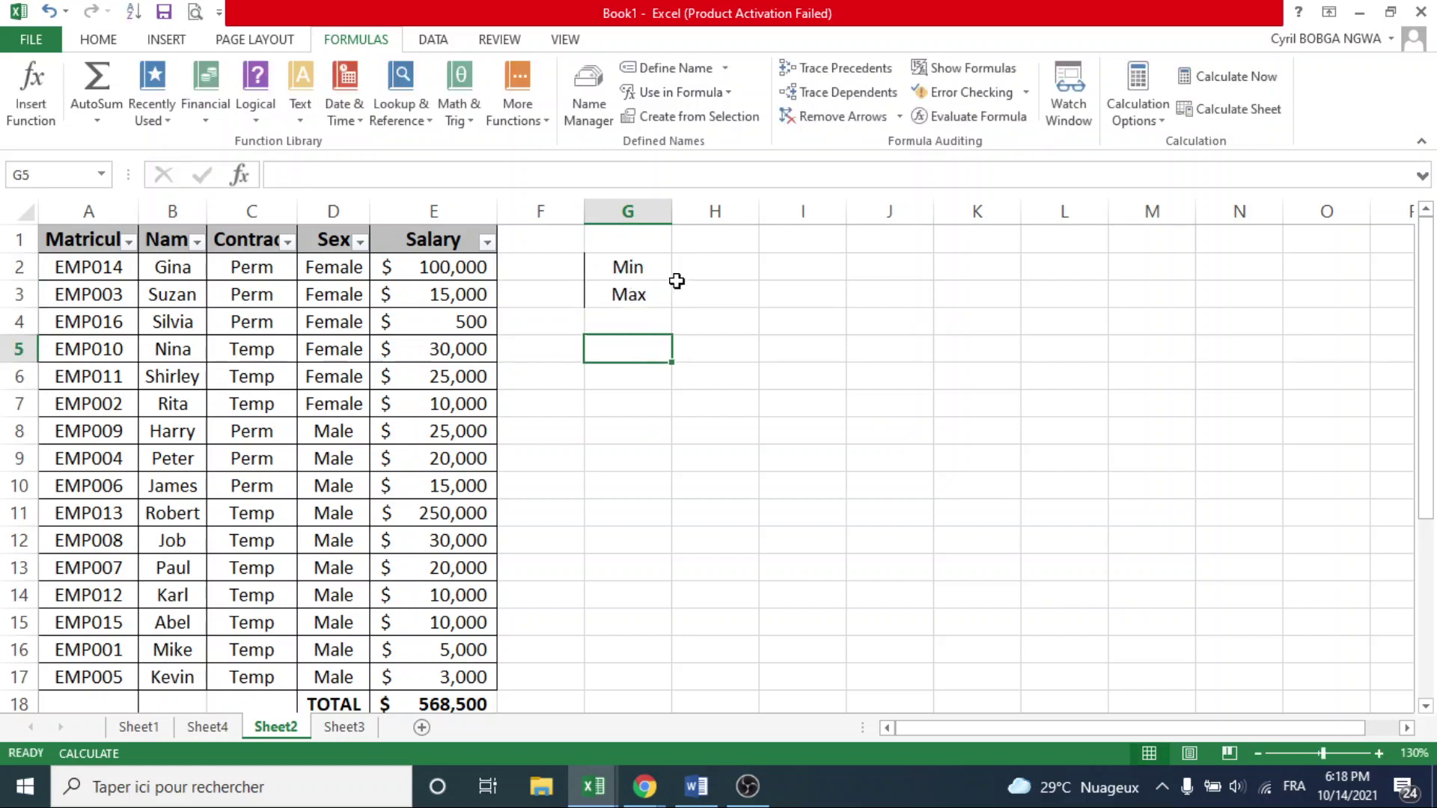
Step: Insert an AutoSum Min formula in cell H2 that covers the salaries in E2:E17
click(695, 262)
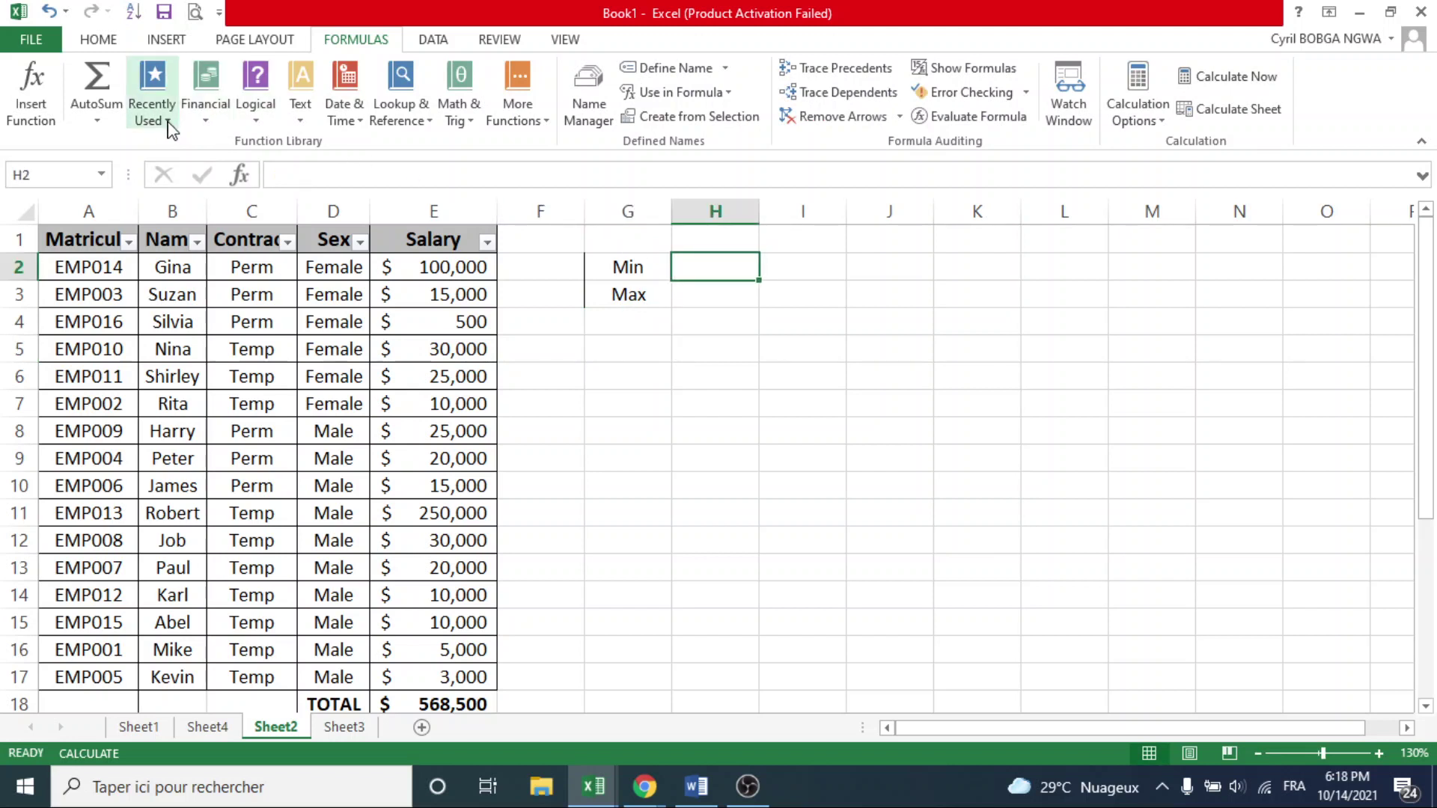
click(98, 118)
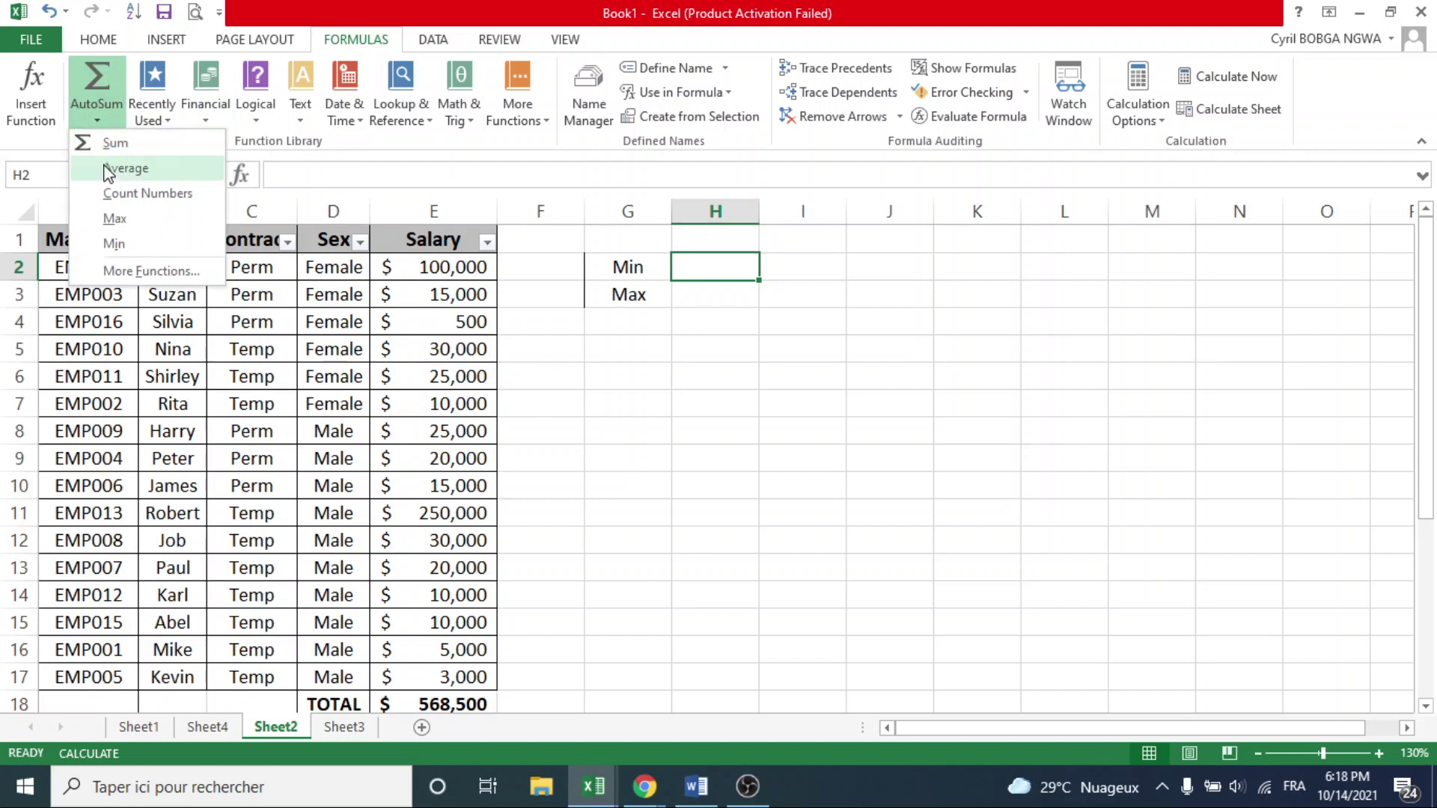
click(114, 244)
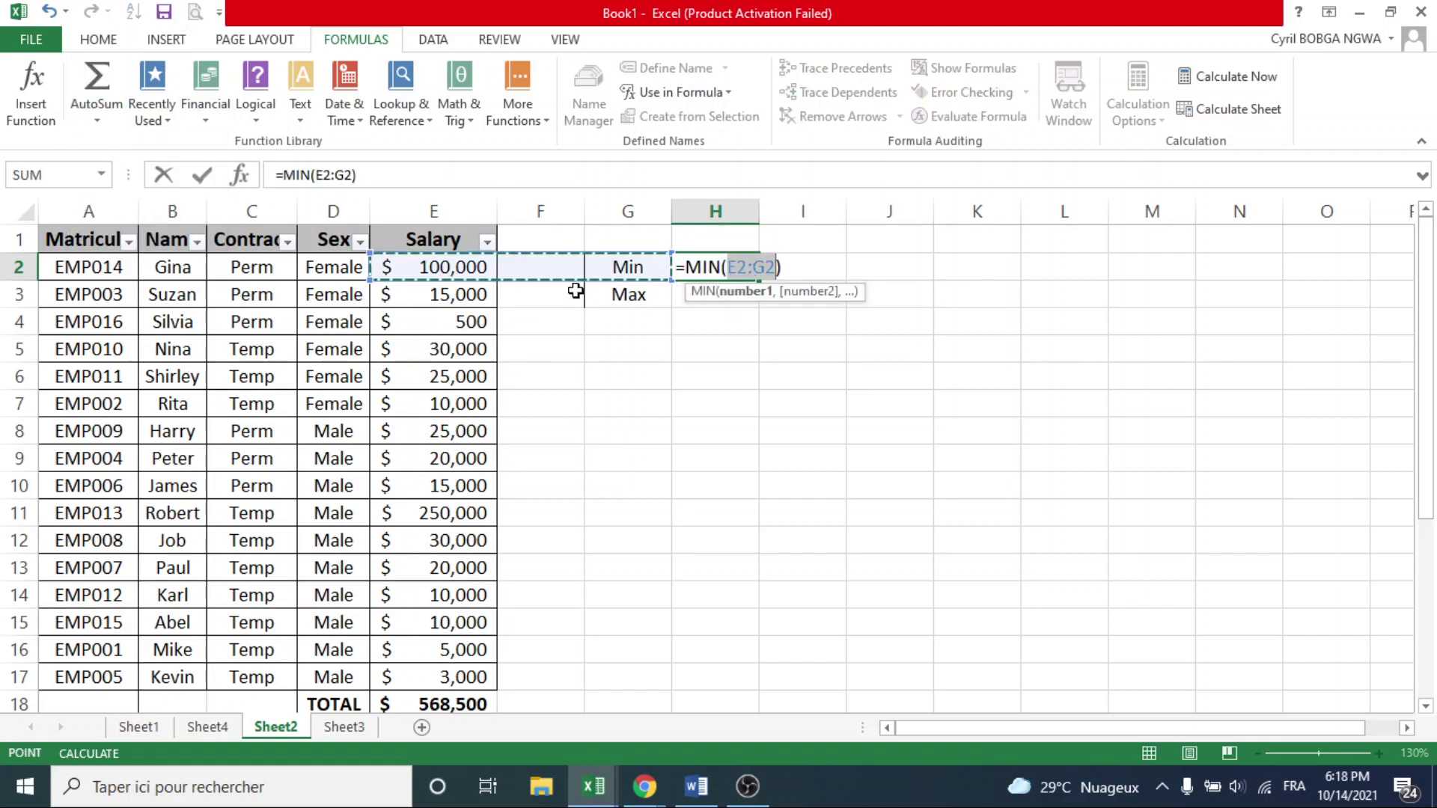
click(352, 177)
key(BackSpace)
key(BackSpace)
key(BackSpace)
key(BackSpace)
key(BackSpace)
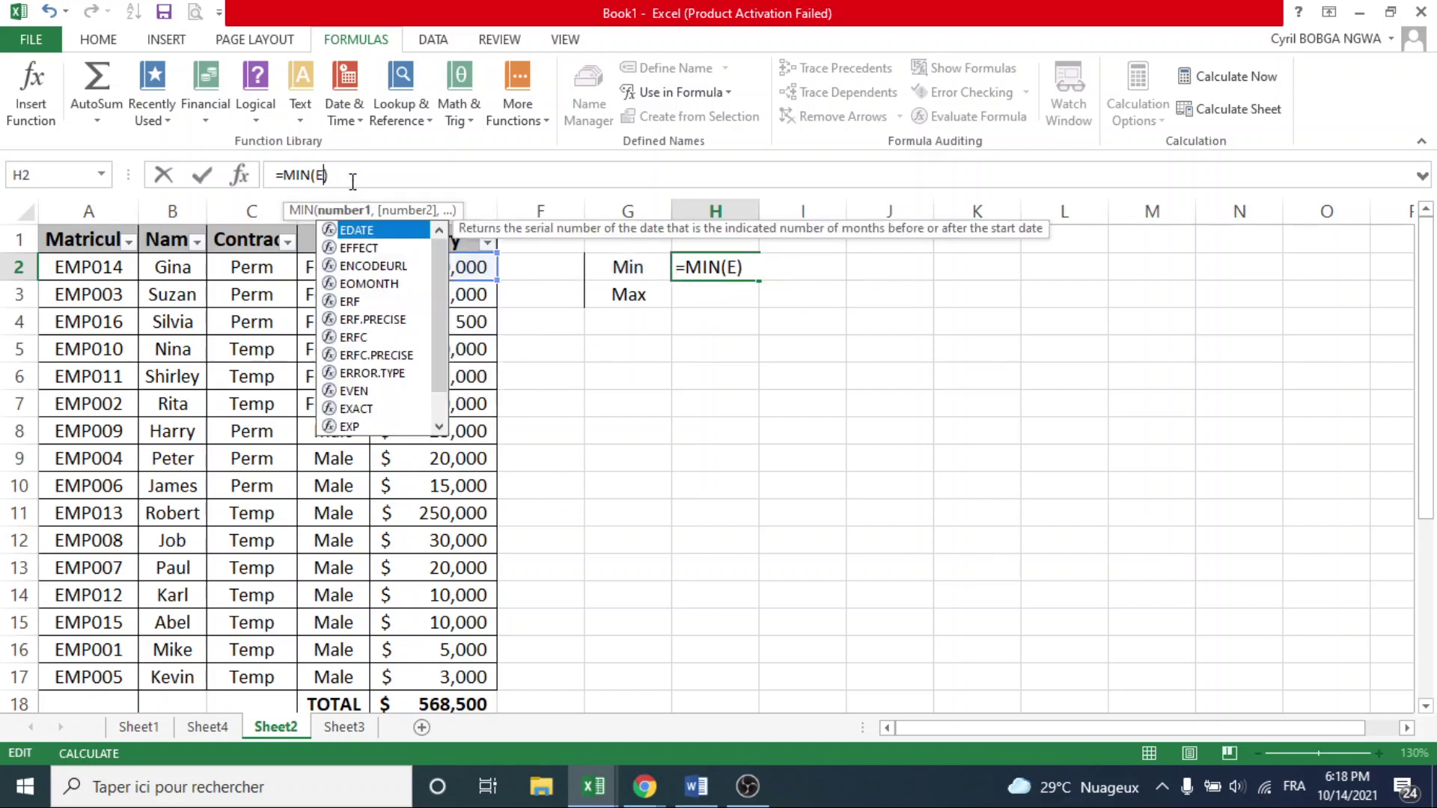
drag(447, 268, 441, 678)
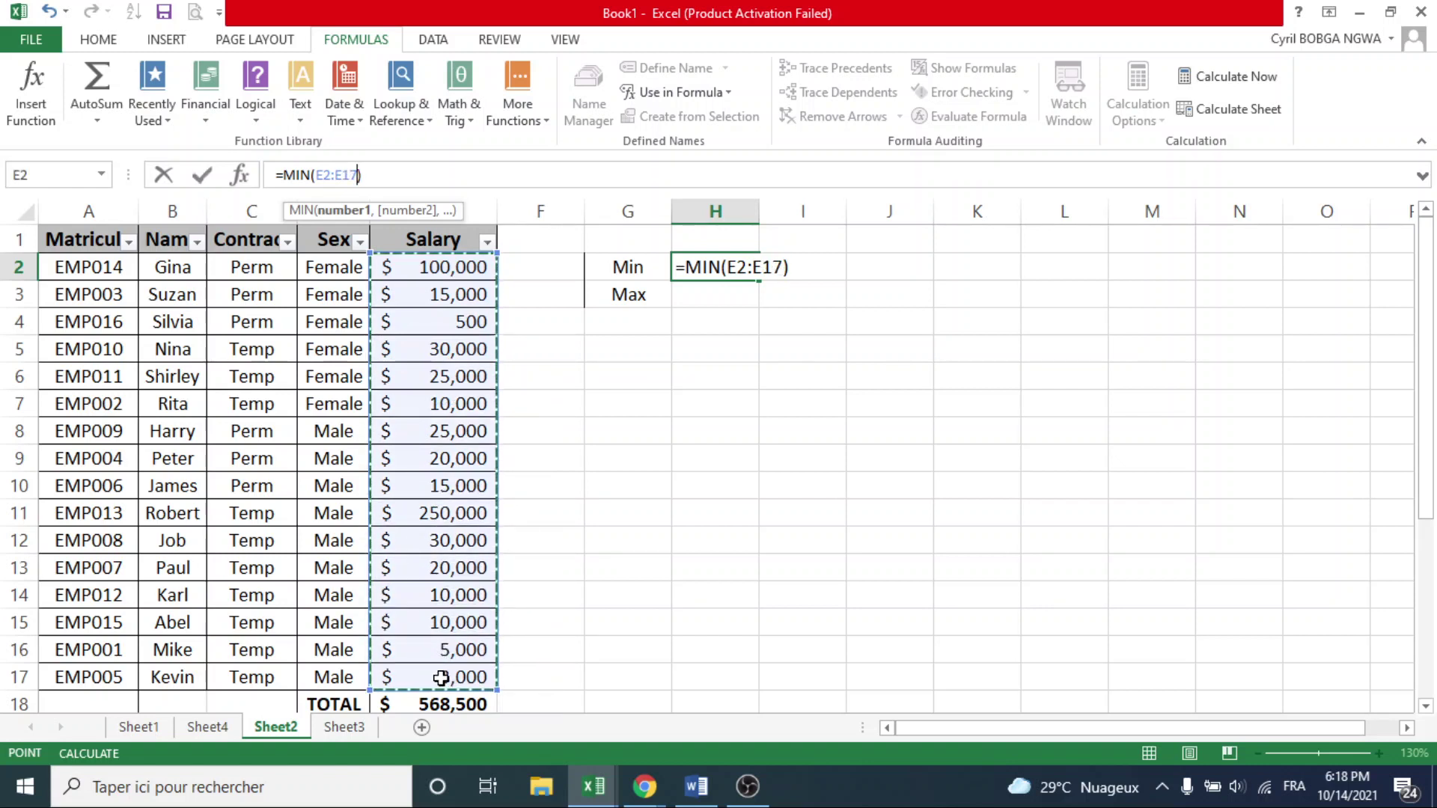
key(Return)
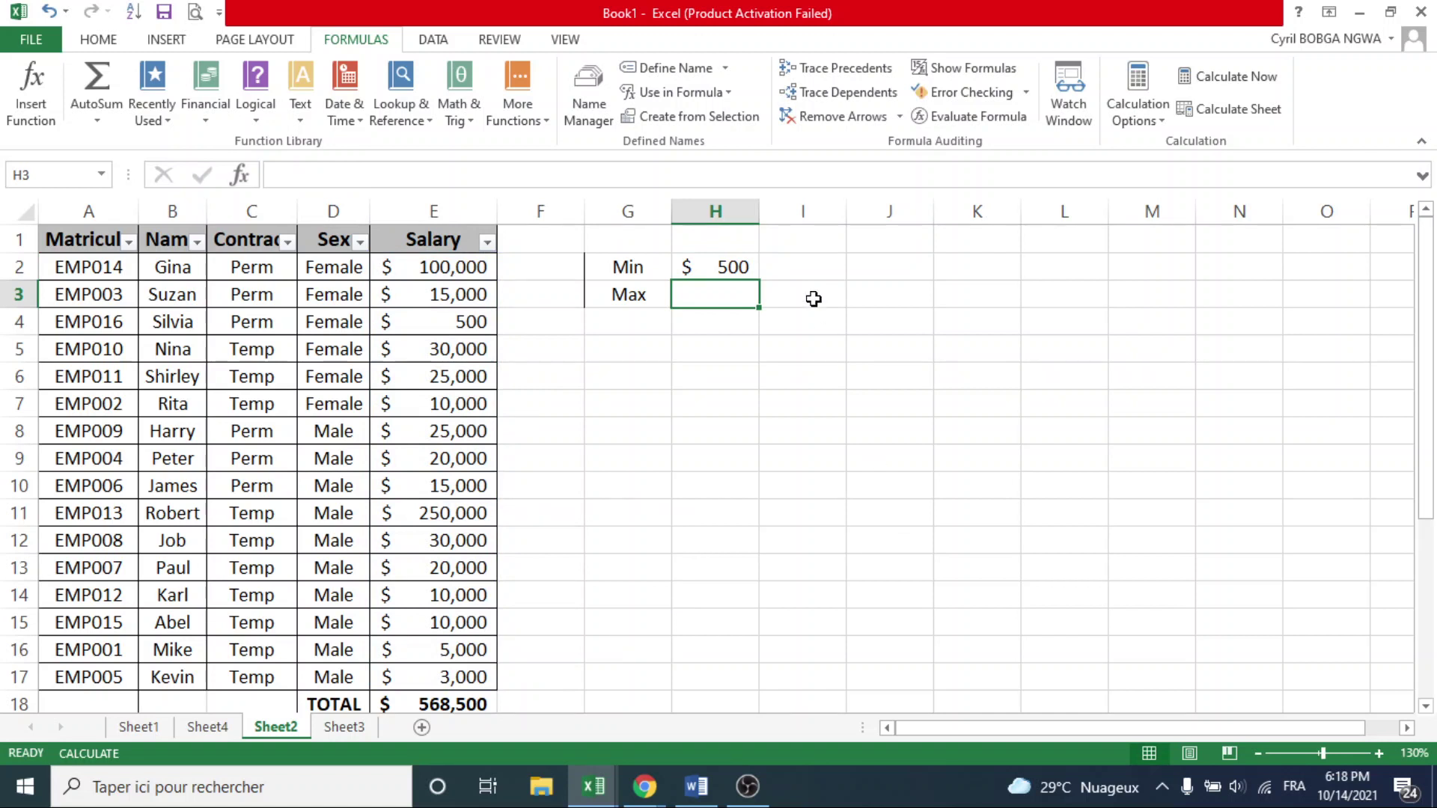
click(692, 275)
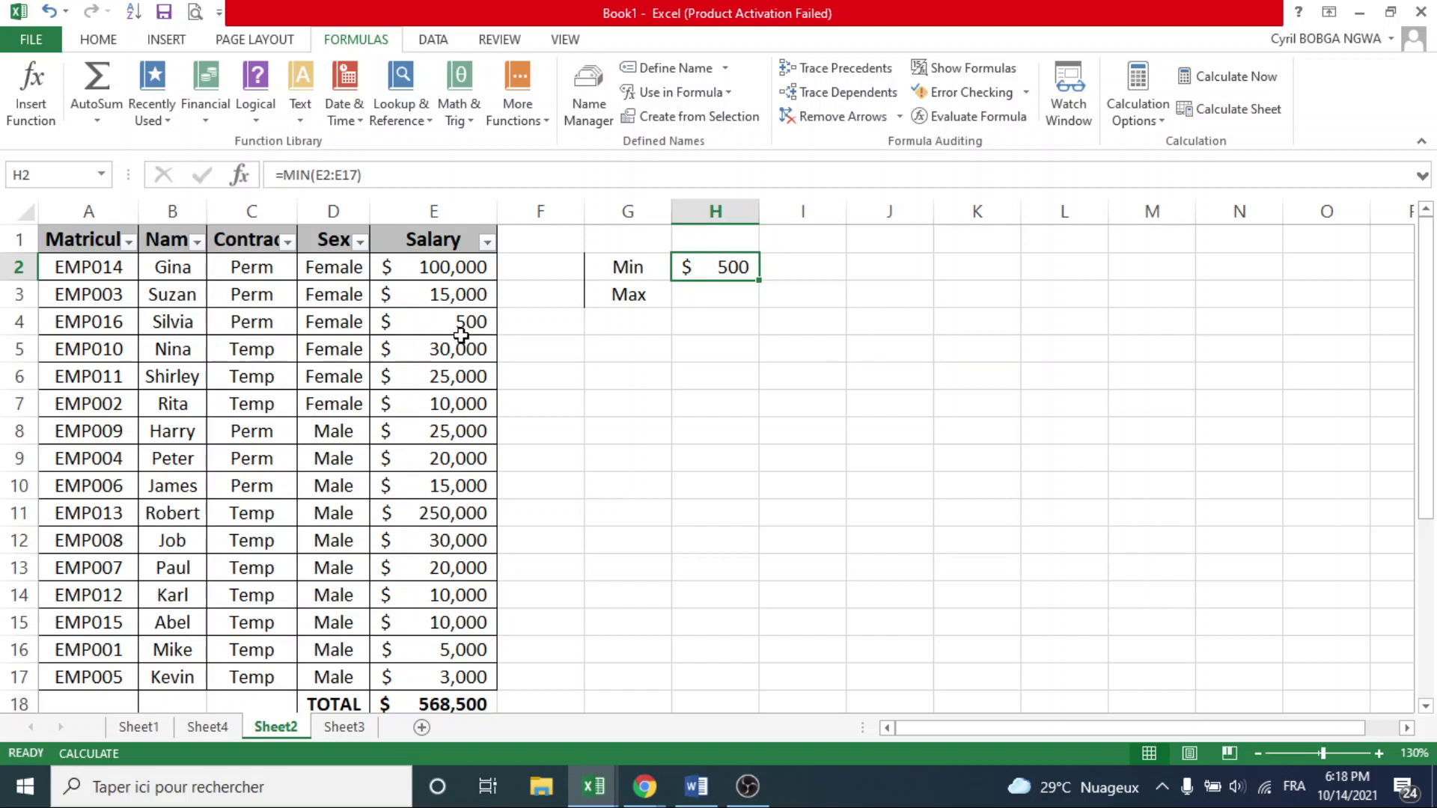
Step: Insert an AutoSum Max formula in cell H3 that covers the salaries in E2:E17
click(684, 302)
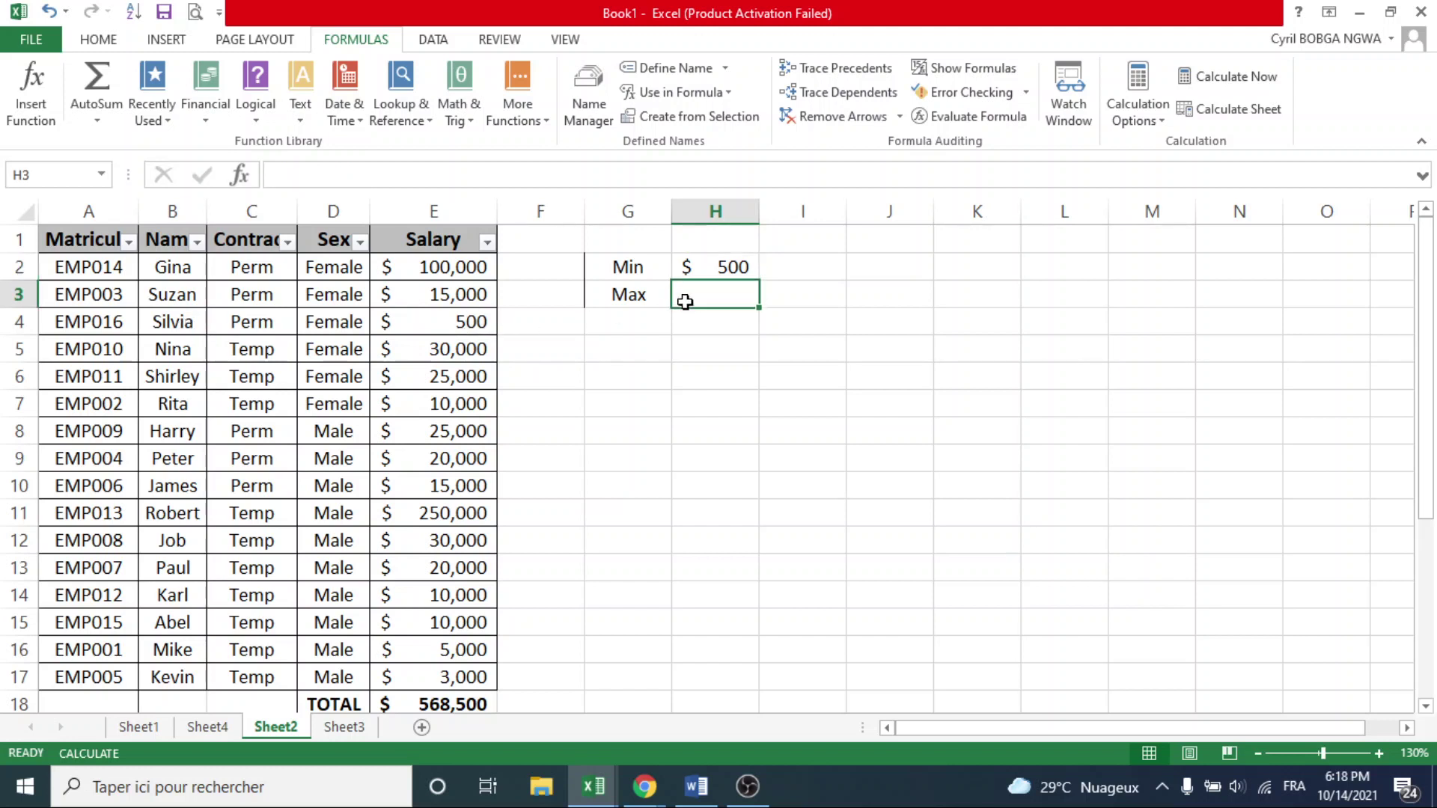
click(103, 119)
click(115, 217)
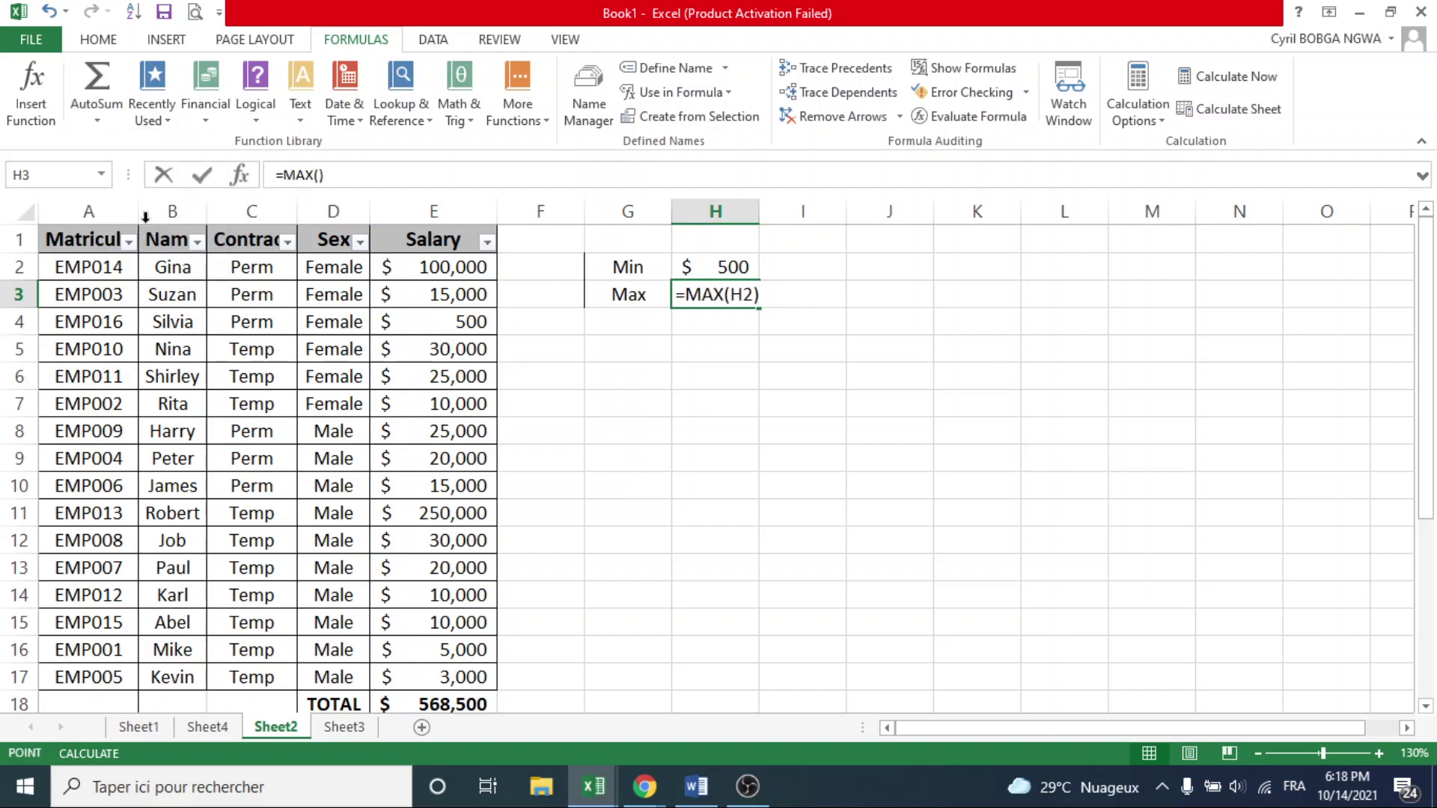
click(754, 294)
key(BackSpace)
key(BackSpace)
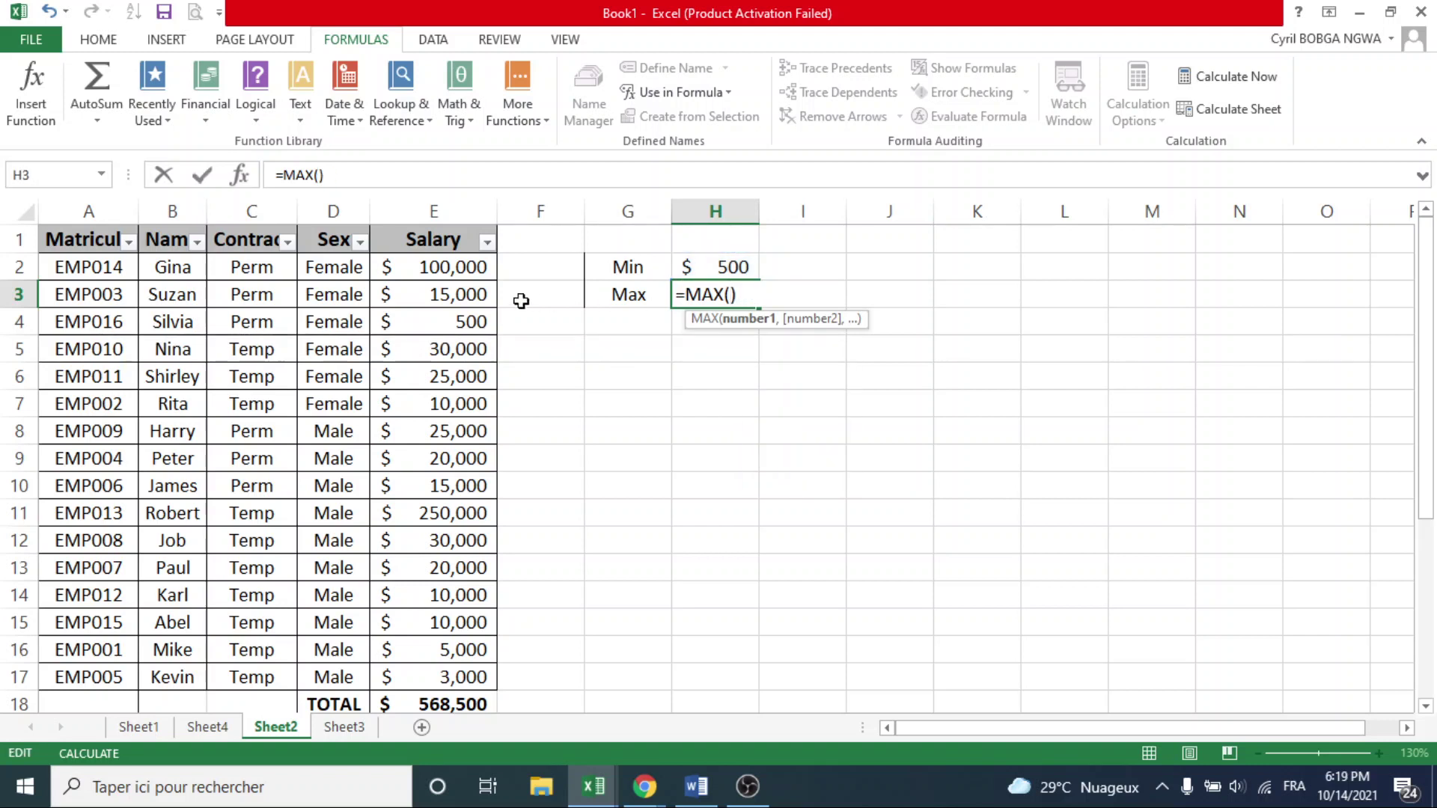
drag(454, 268, 464, 671)
key(Return)
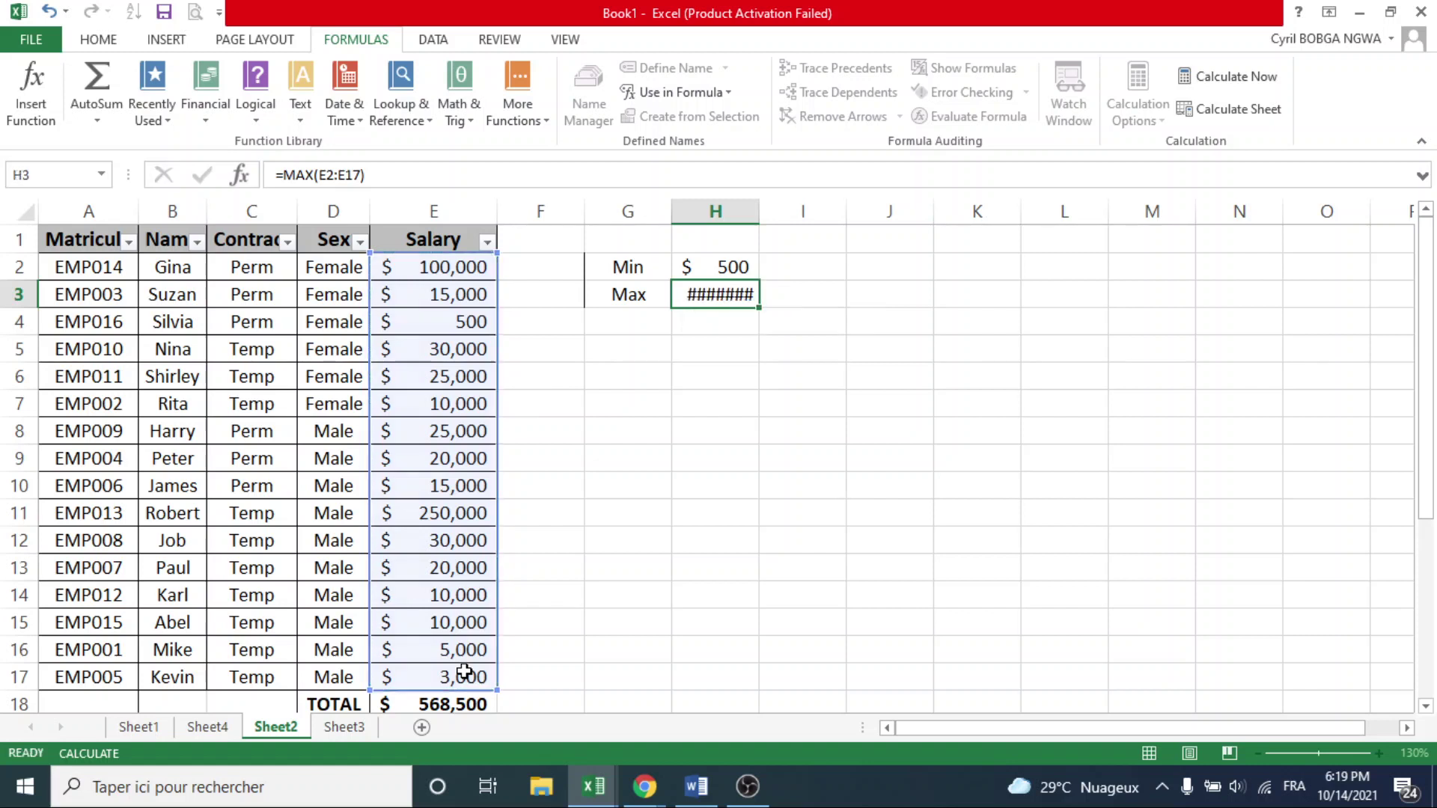
click(739, 298)
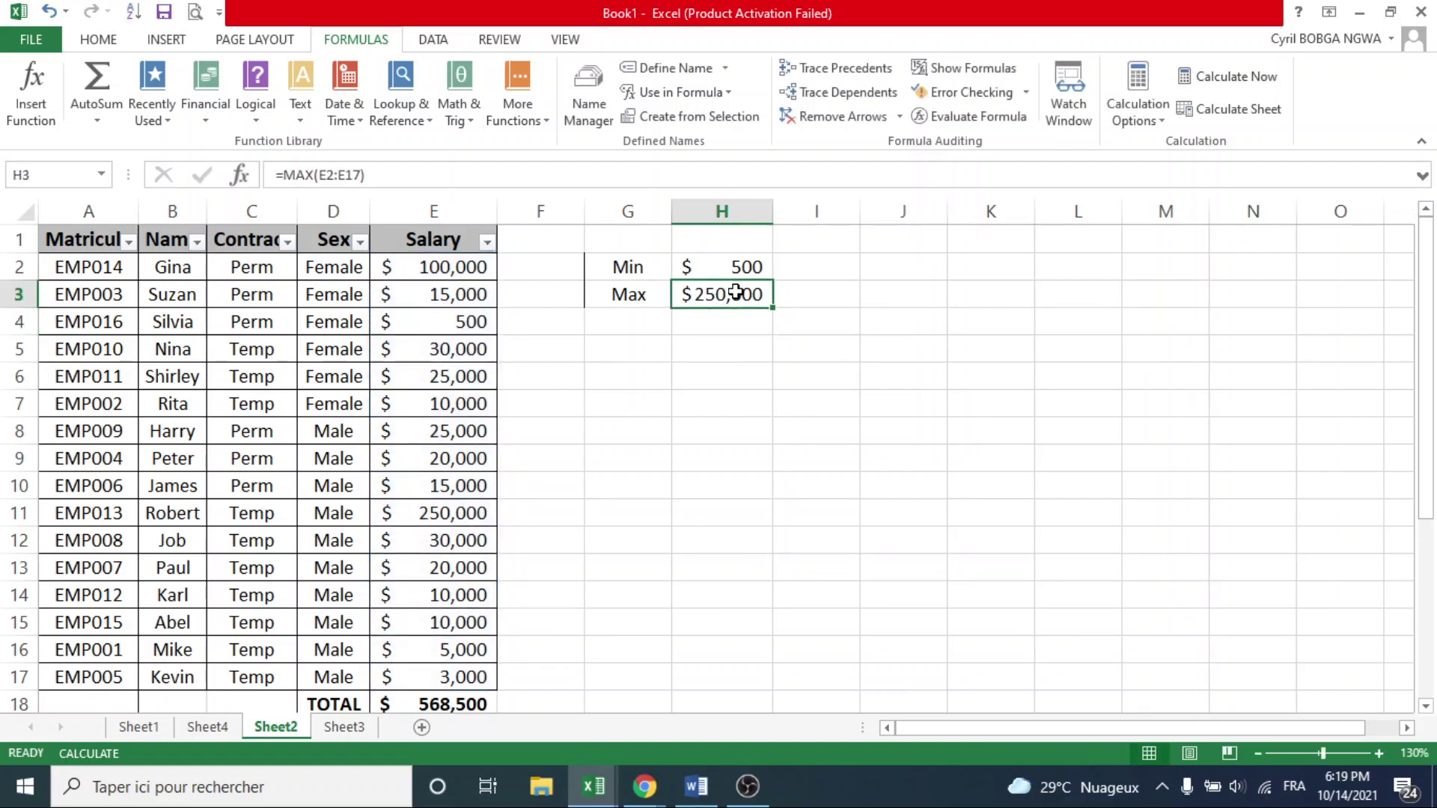
Step: Check the Min and Max results in H2:H3 against the Salary column and its summary rows
click(446, 508)
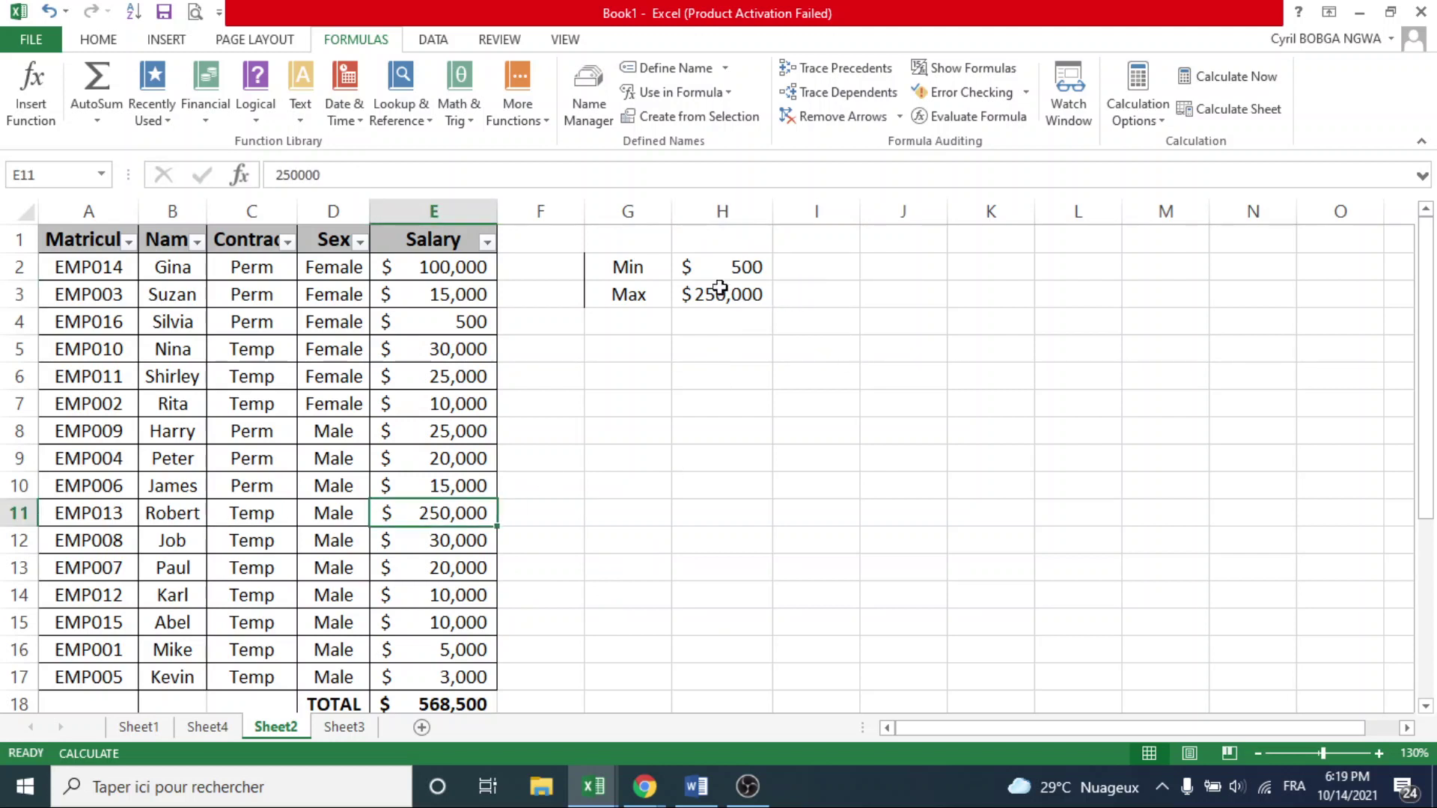
mouse_move(1424, 385)
mouse_down()
mouse_move(1424, 411)
mouse_move(1425, 382)
mouse_up()
click(467, 700)
drag(1430, 475, 1386, 394)
click(726, 274)
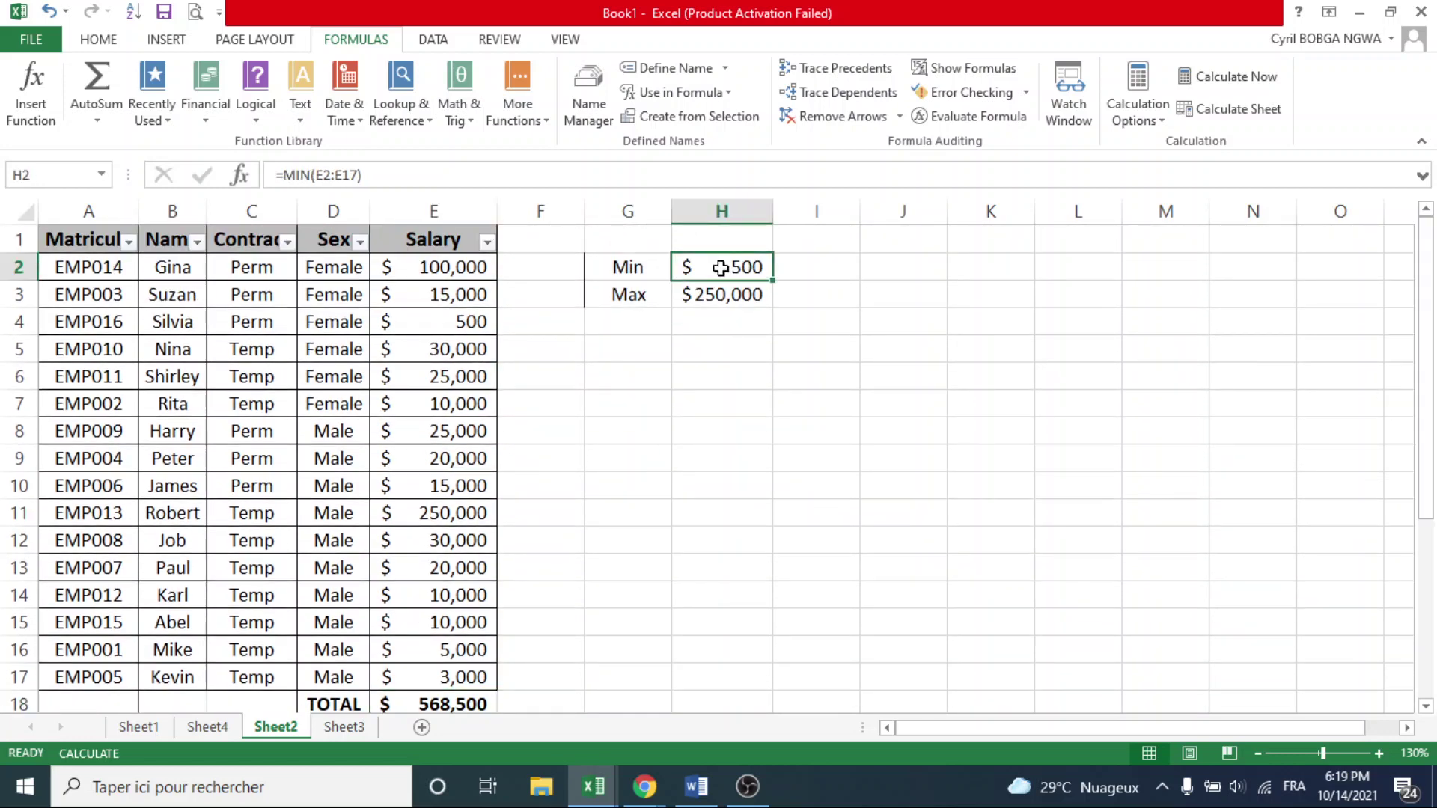
click(723, 295)
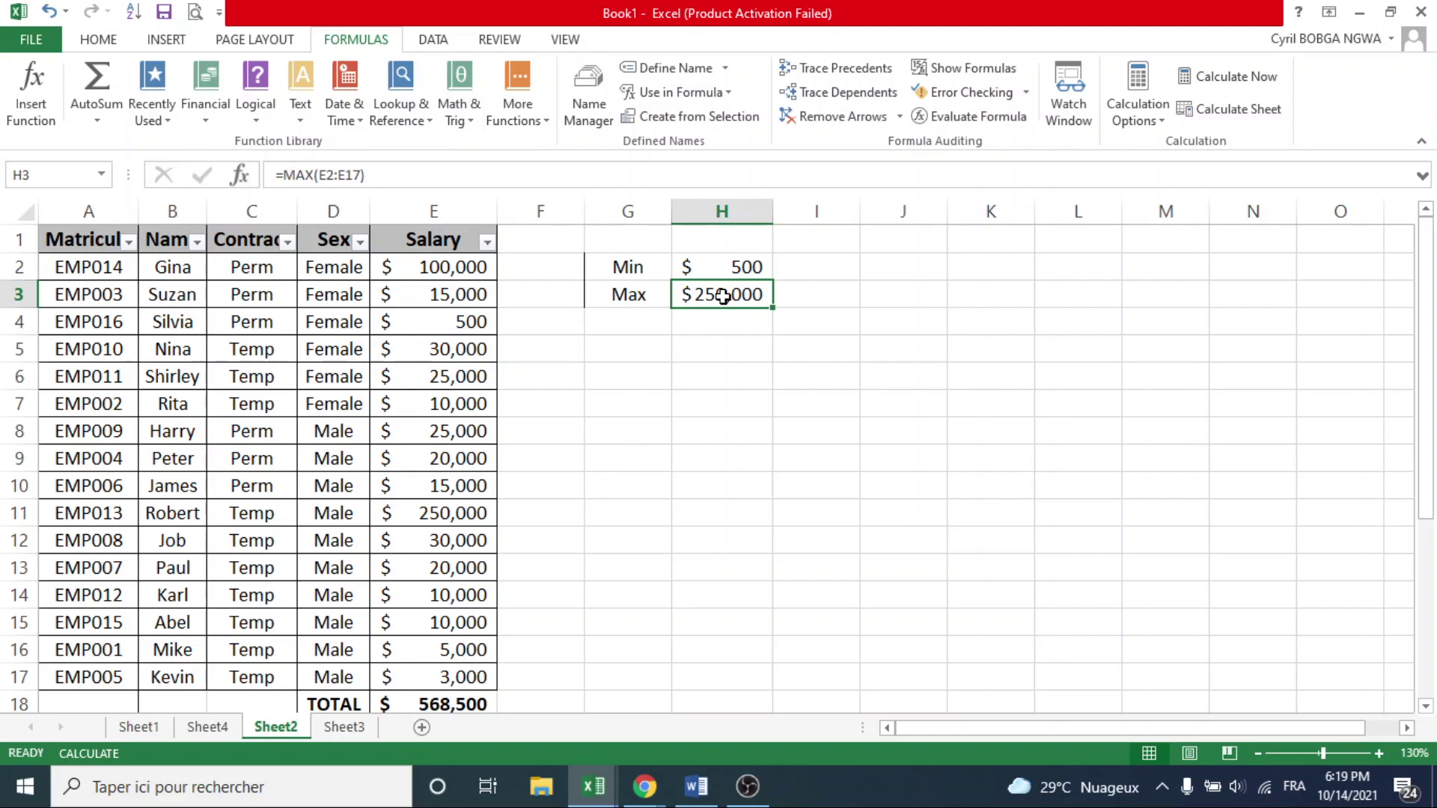